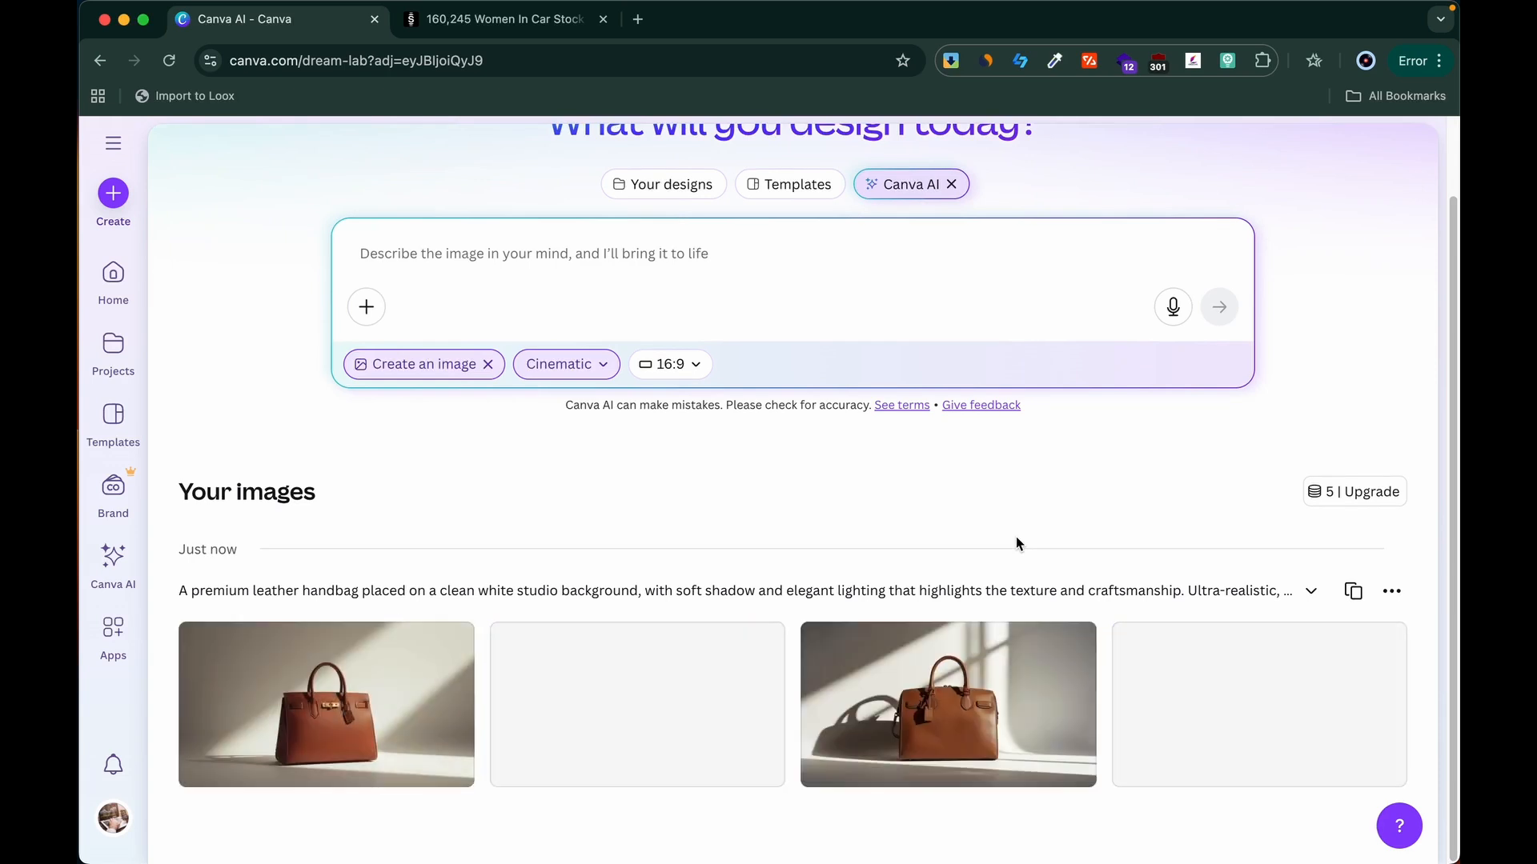
Step: Enlarge the first three generated leather handbag images one after another to examine their details
{"action": "left_click", "coordinate": [386, 720]}
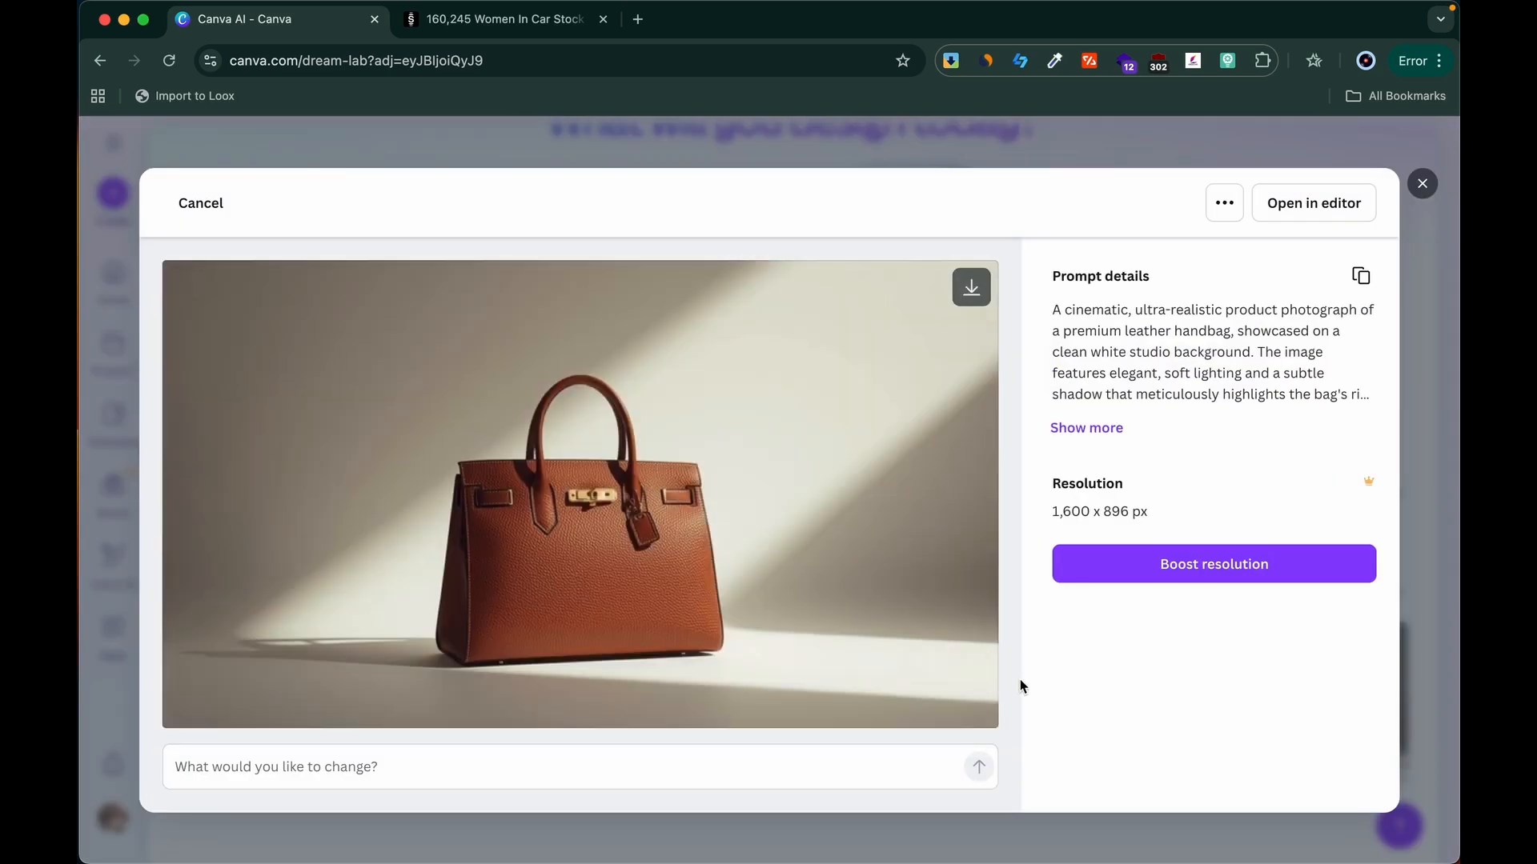
{"action": "left_click", "coordinate": [1423, 183]}
{"action": "left_click", "coordinate": [592, 756]}
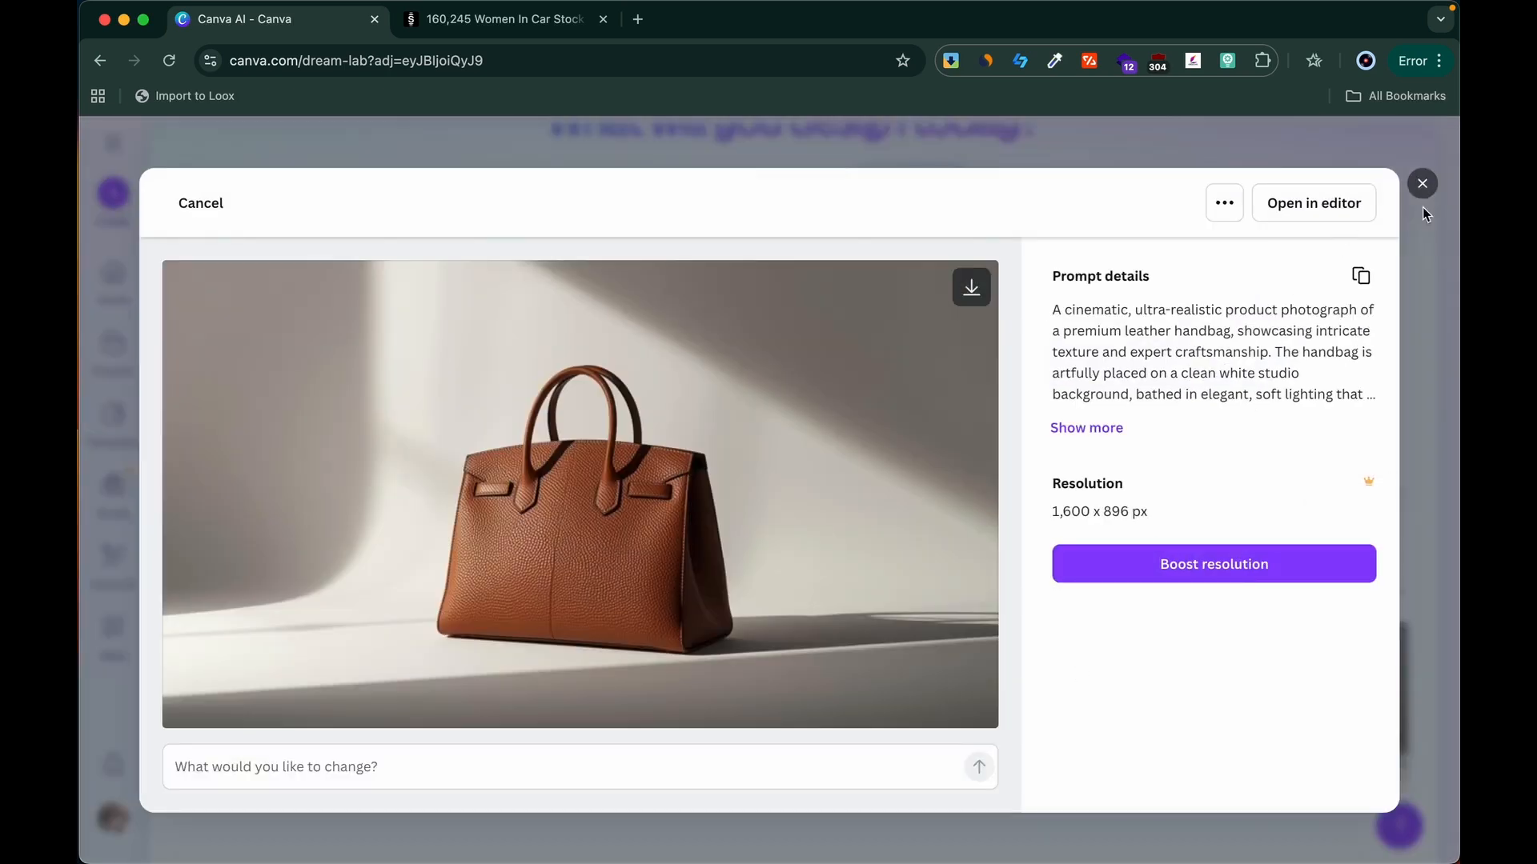
{"action": "left_click", "coordinate": [1422, 183]}
{"action": "left_click", "coordinate": [944, 720]}
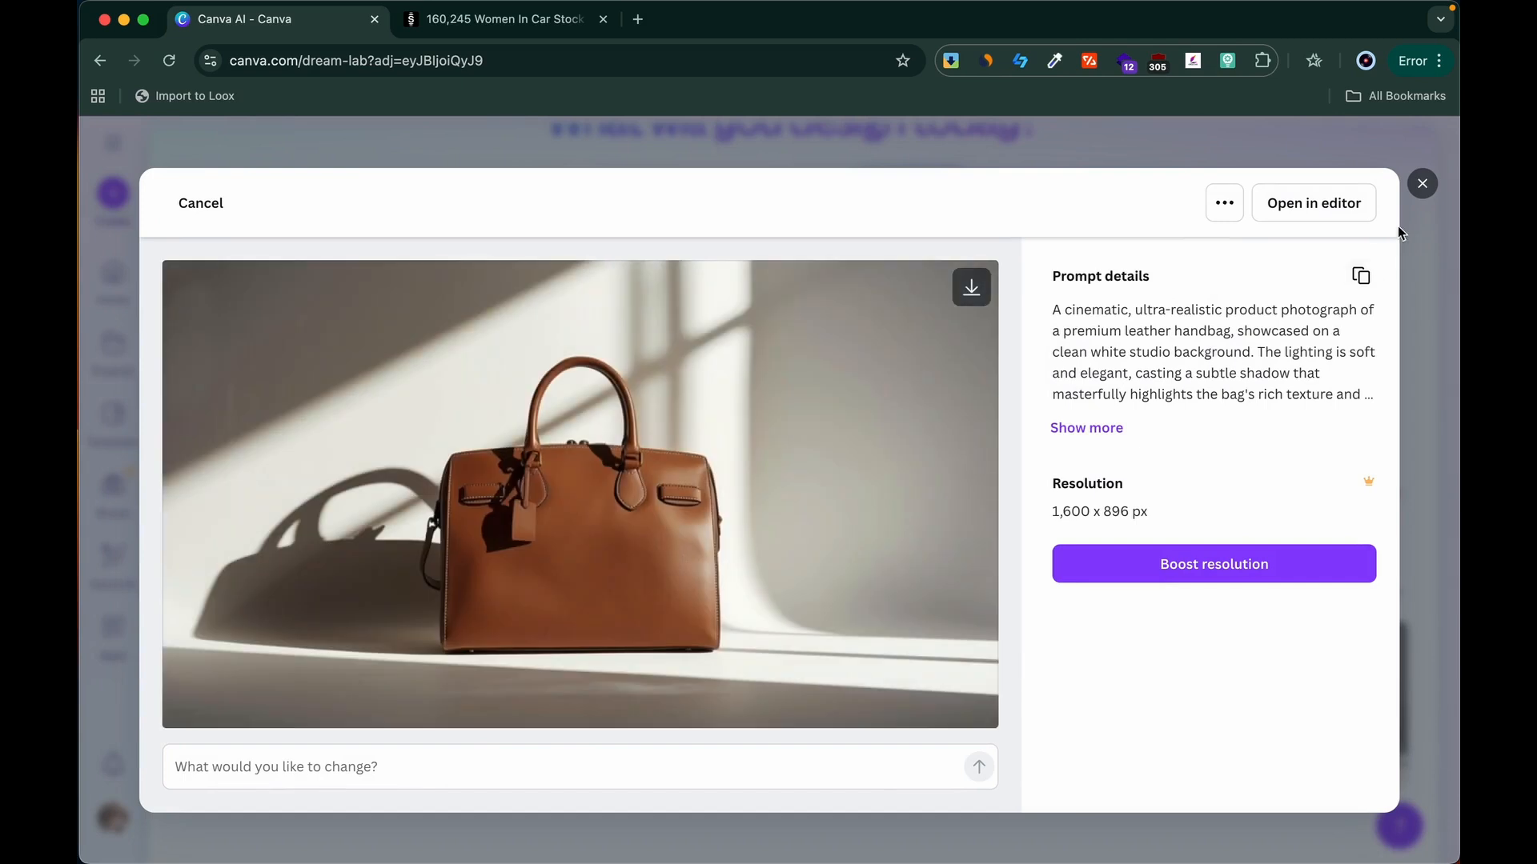
{"action": "left_click", "coordinate": [1422, 184]}
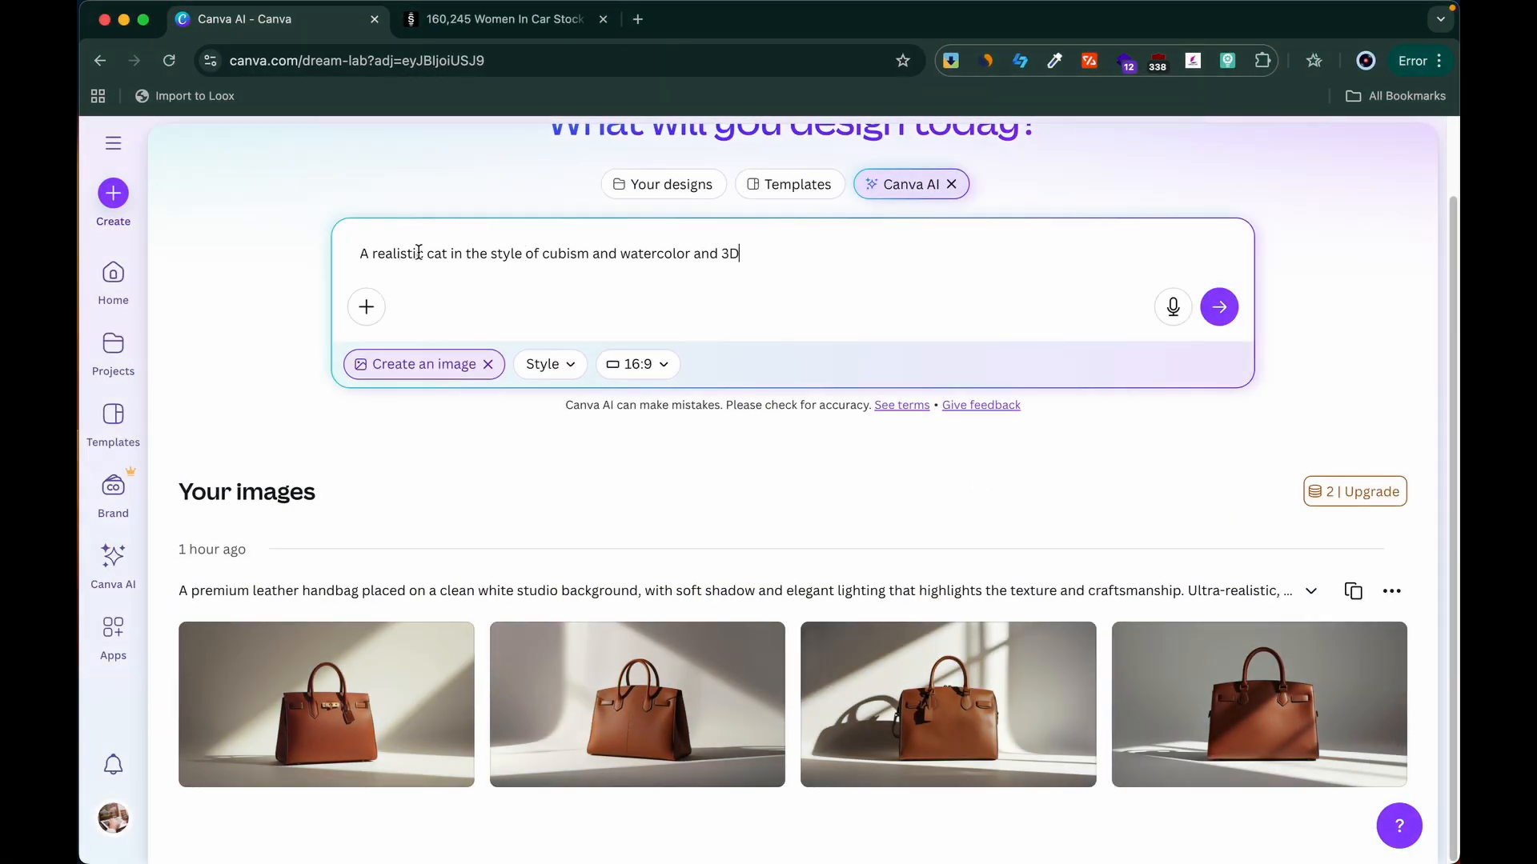
Step: Generate images from the prompt "A realistic cat in the style of cubism and watercolor and 3D" and preview the second result enlarged
{"action": "left_click", "coordinate": [1219, 306]}
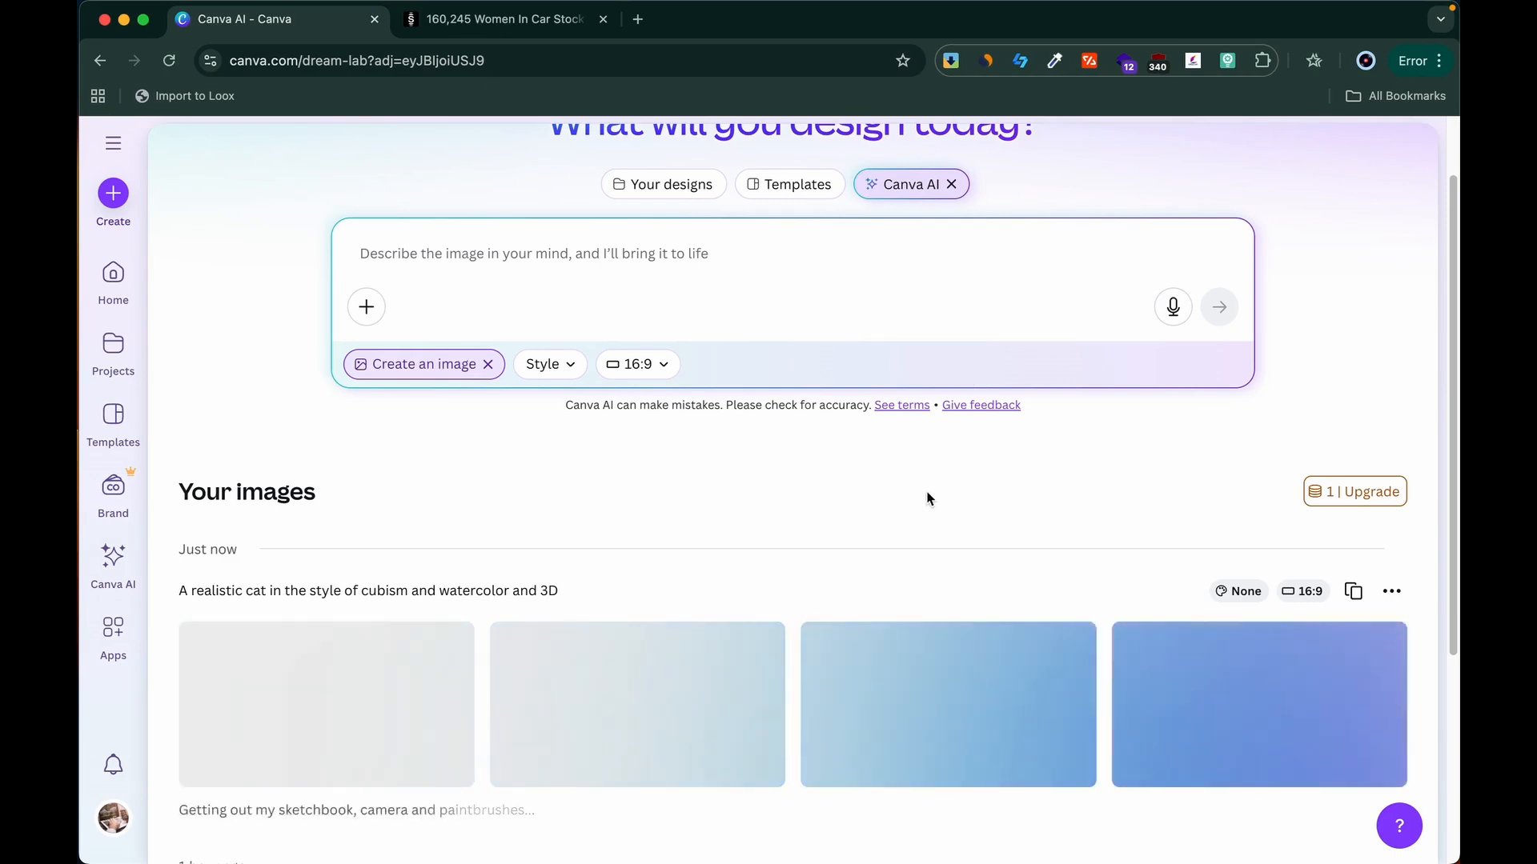
{"action": "scroll", "coordinate": [927, 498], "scroll_direction": "down", "scroll_amount": 2}
{"action": "mouse_move", "coordinate": [608, 584]}
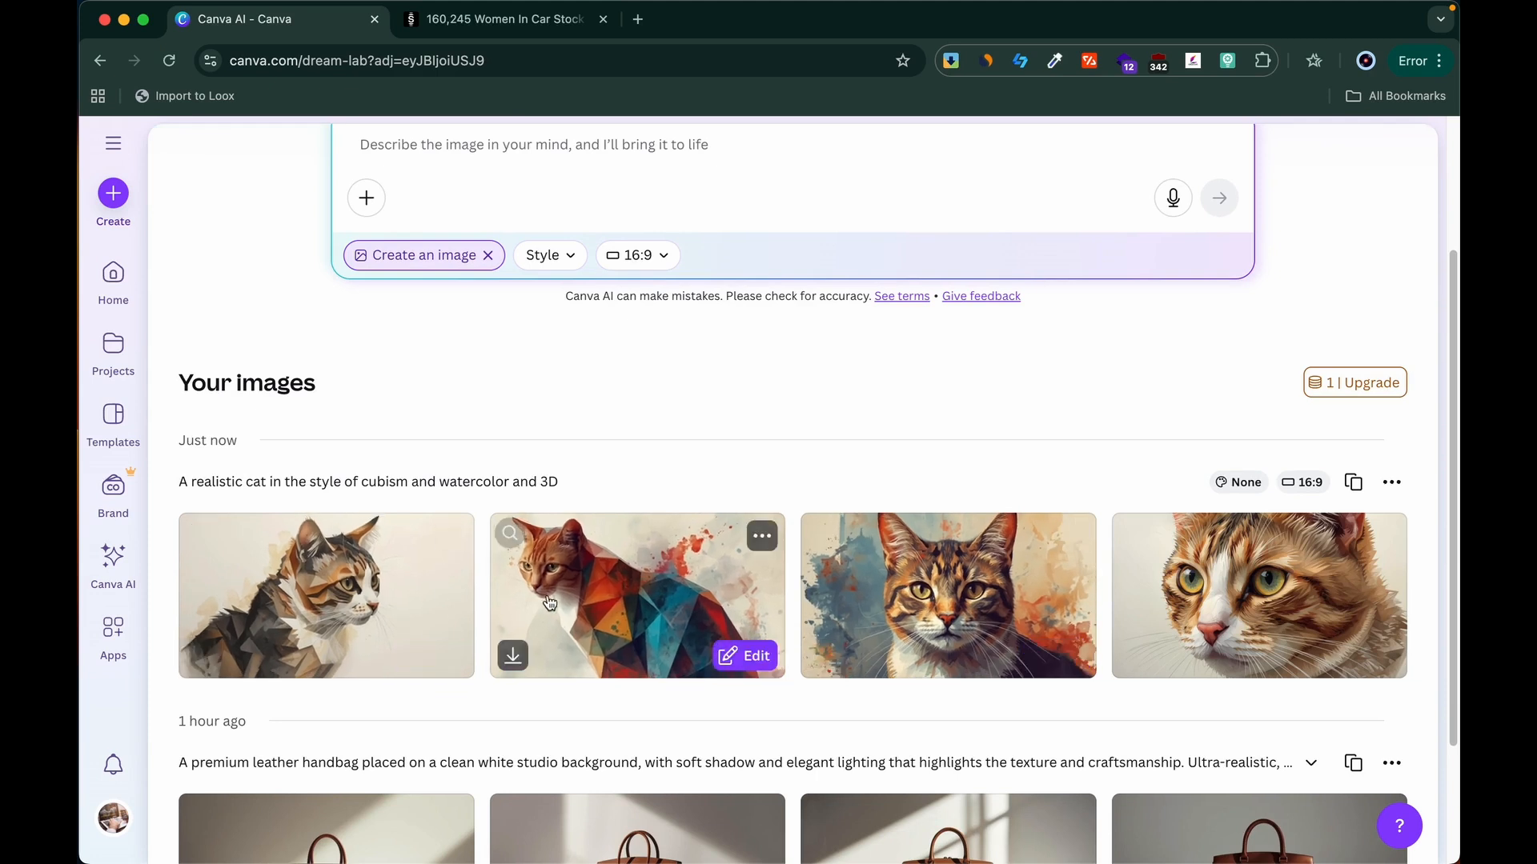
{"action": "left_click", "coordinate": [650, 603]}
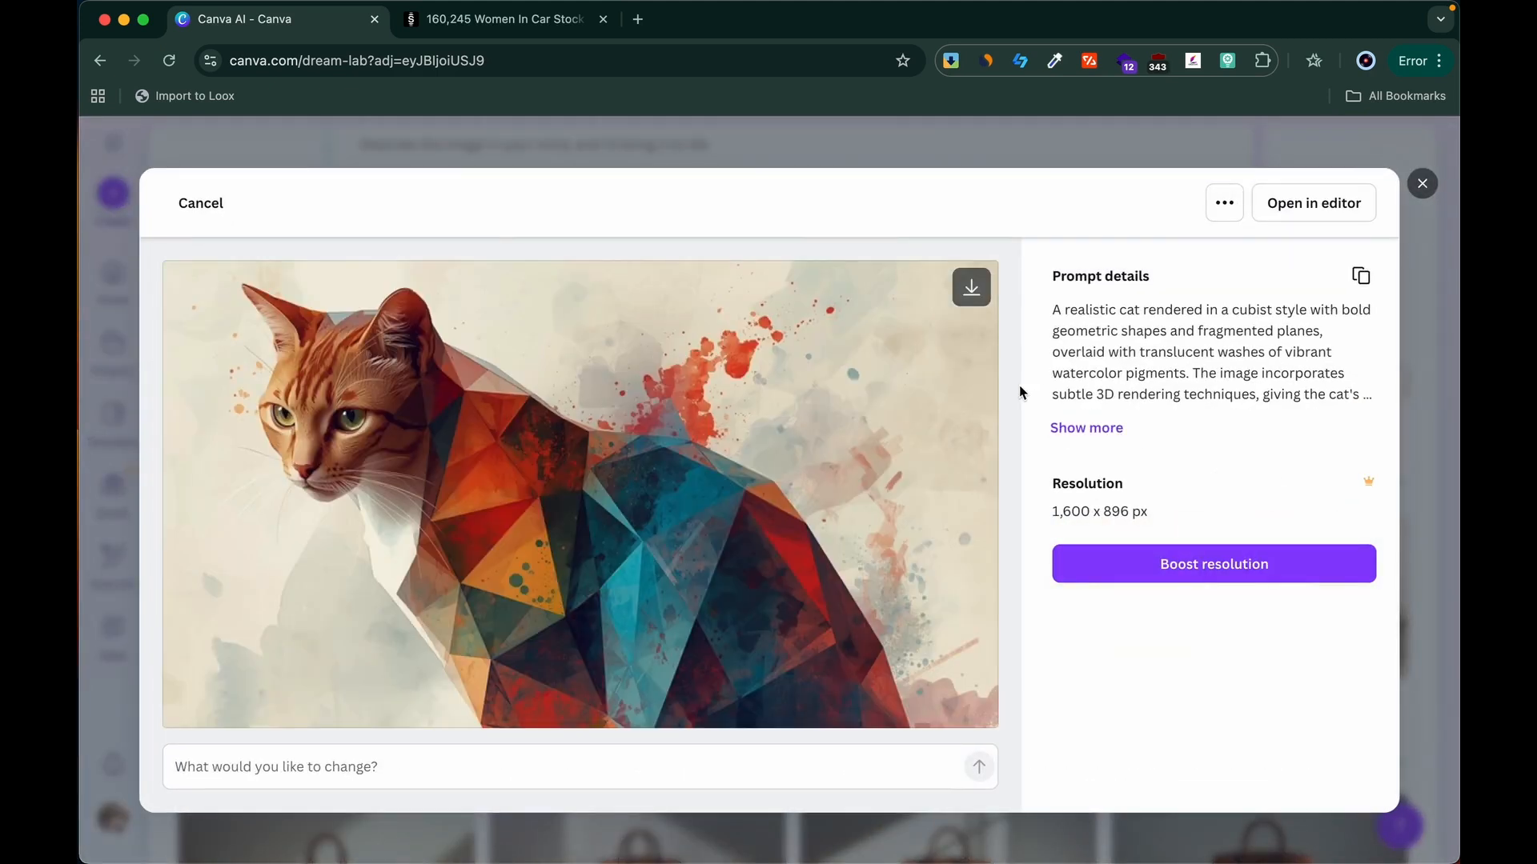
{"action": "left_click", "coordinate": [1422, 186]}
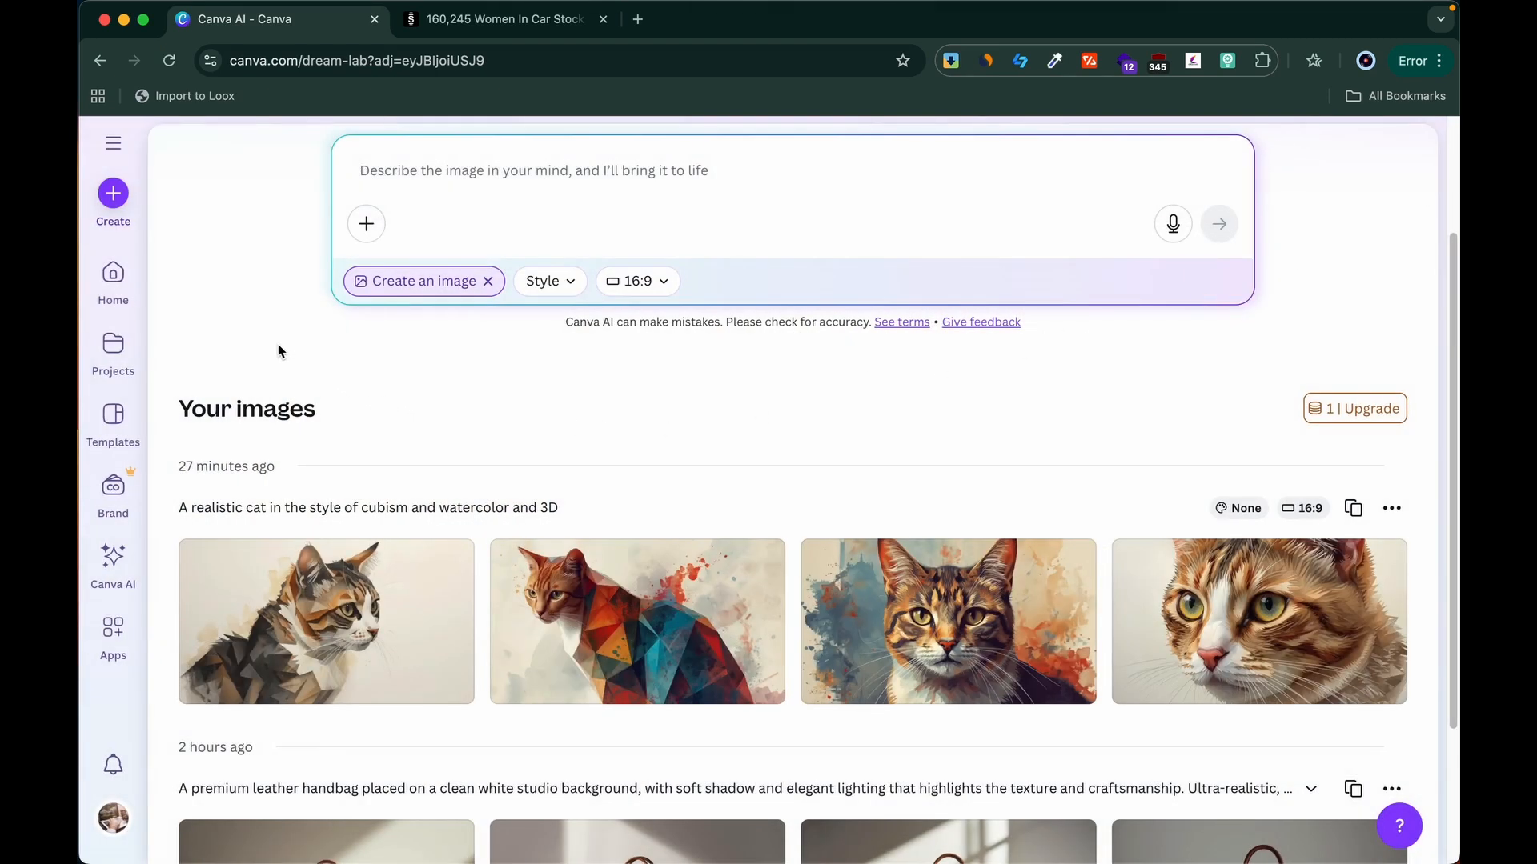
{"action": "scroll", "coordinate": [278, 350], "scroll_direction": "up", "scroll_amount": 3}
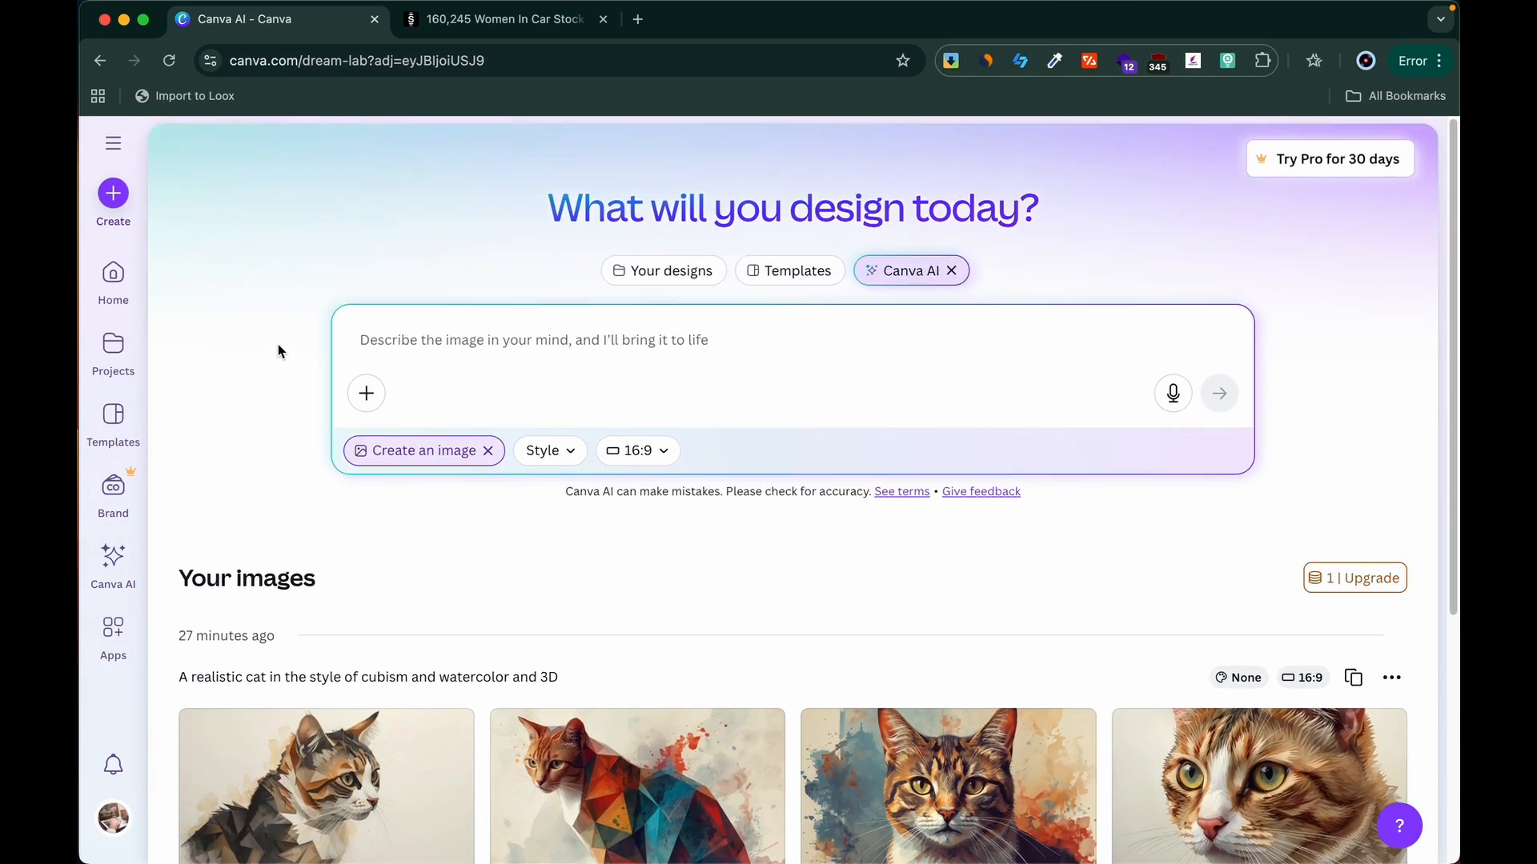
{"action": "left_click", "coordinate": [406, 337]}
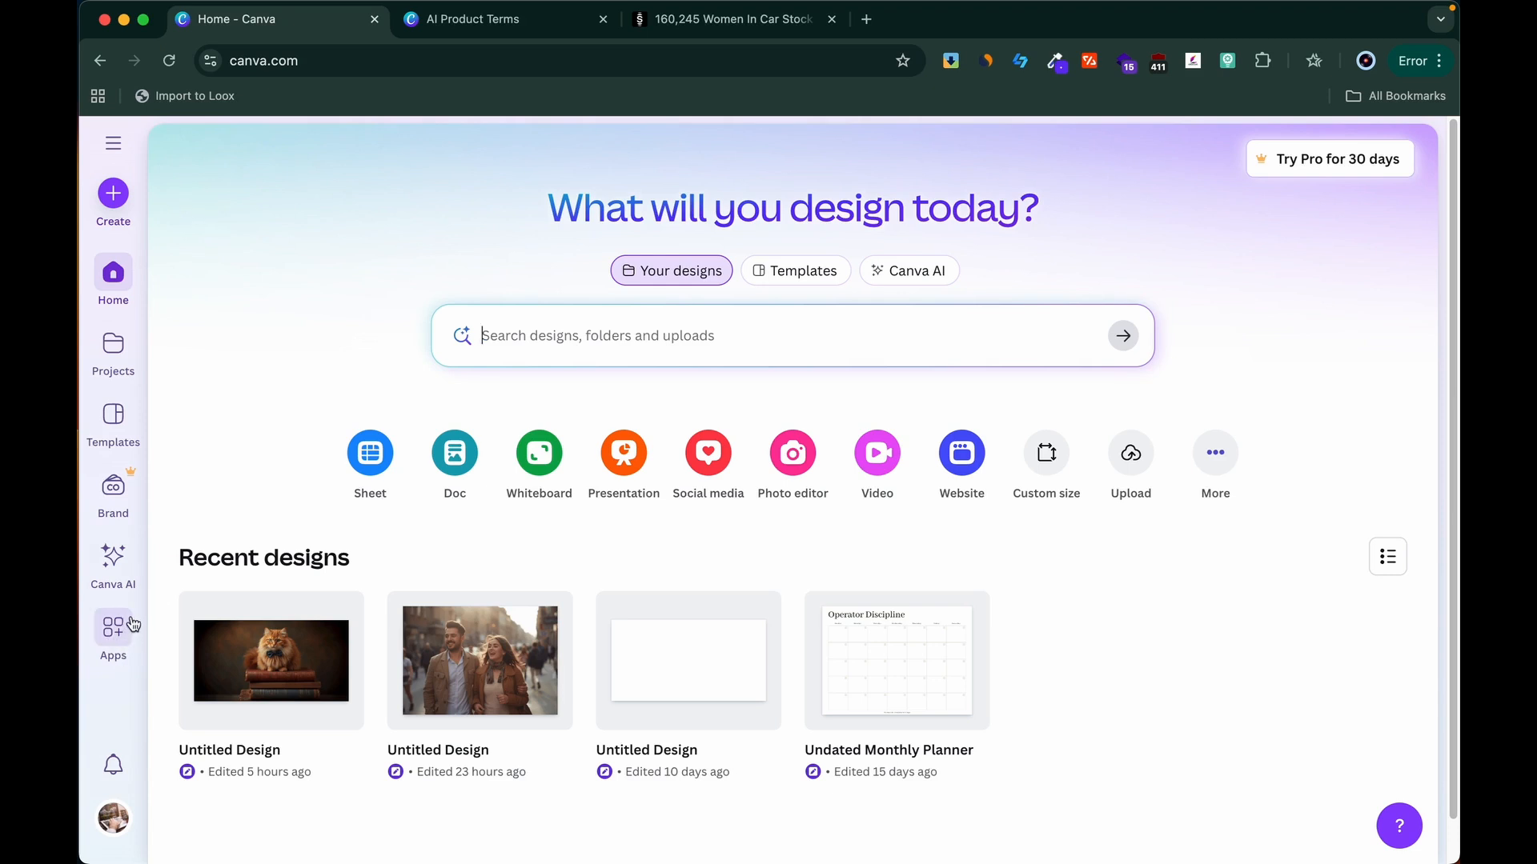
Step: Open the Canva AI assistant and set it to create an image
{"action": "left_click", "coordinate": [114, 560]}
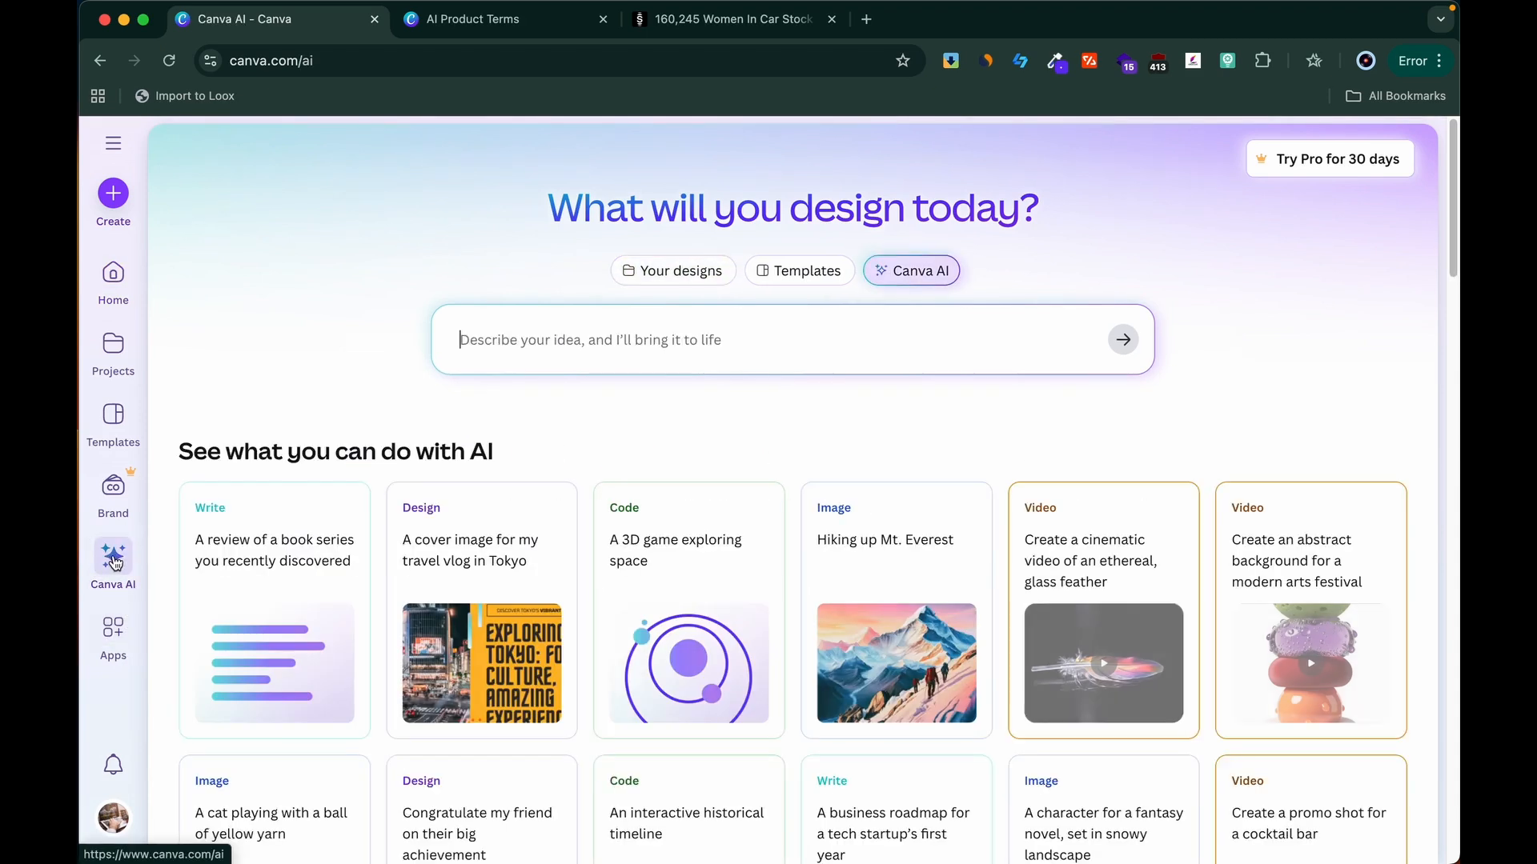
{"action": "left_click", "coordinate": [549, 342]}
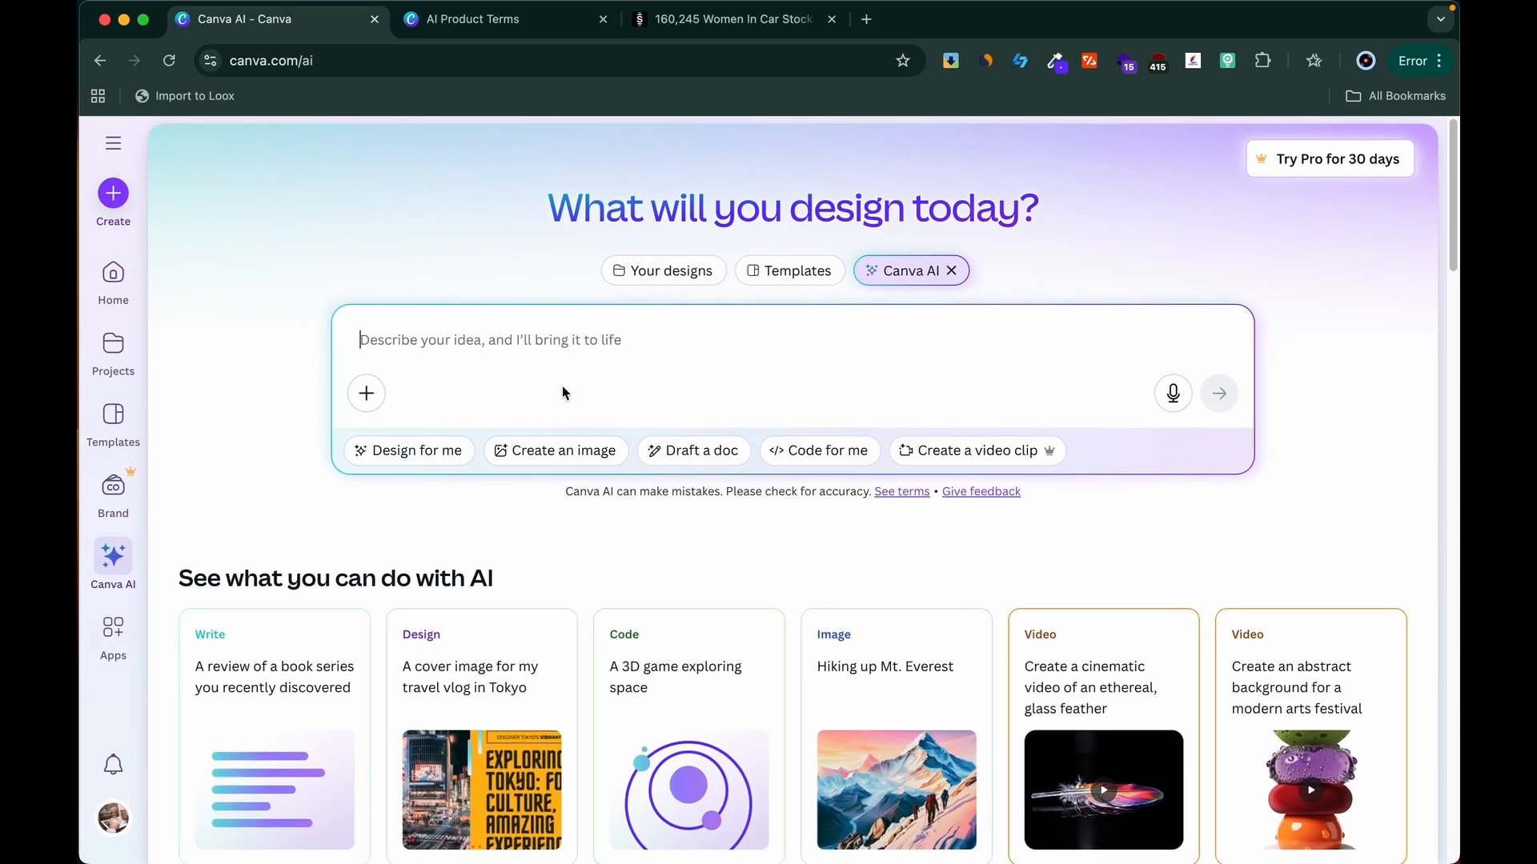
{"action": "left_click", "coordinate": [558, 451]}
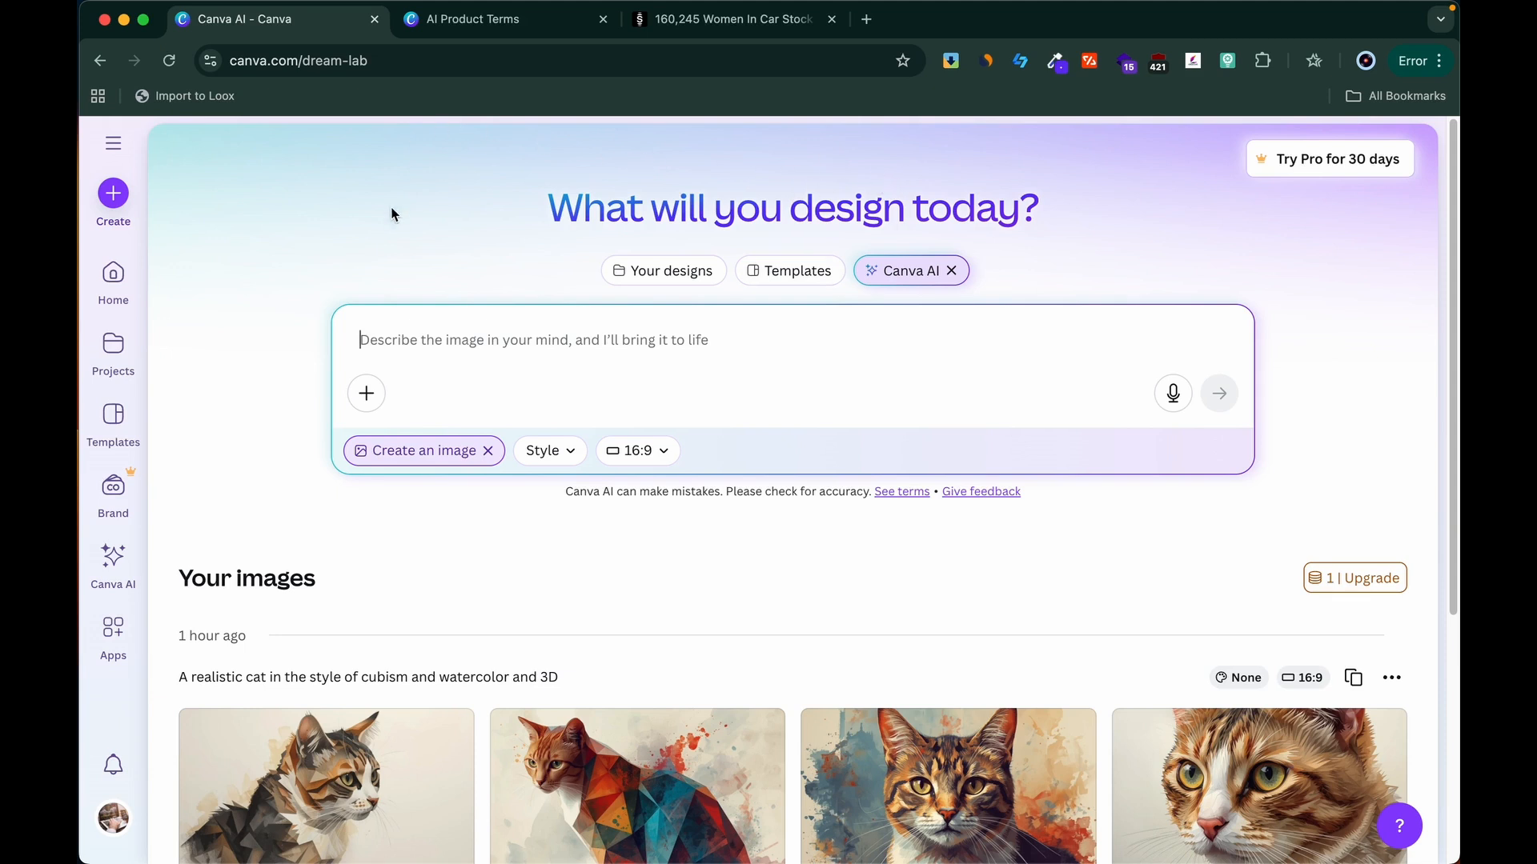
Step: Read through the AI Product Terms, including the legal notice and disclaimer, and return to the image generator
{"action": "left_click", "coordinate": [486, 21]}
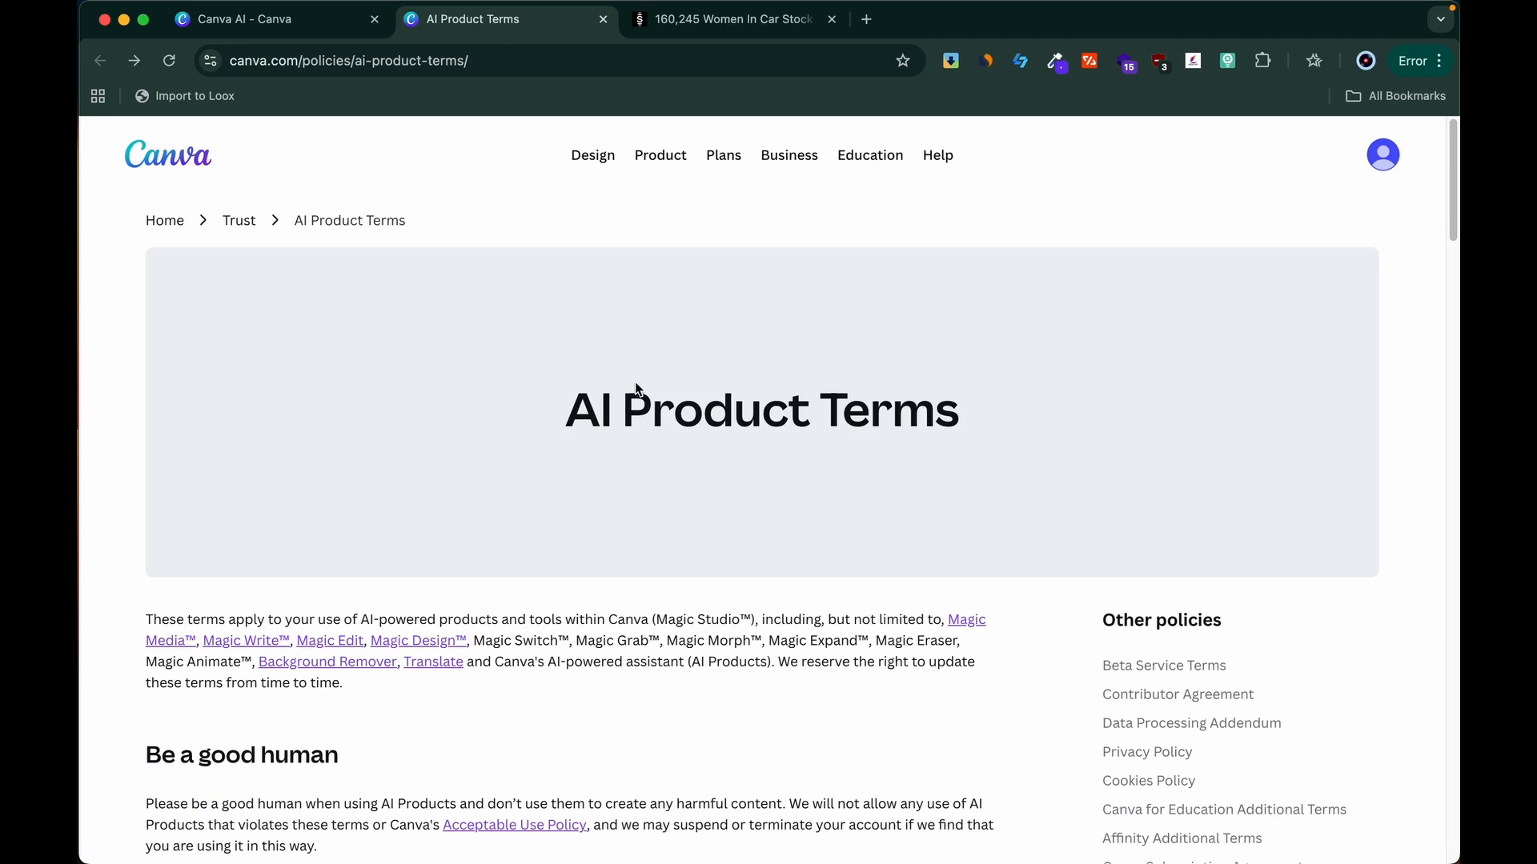
{"action": "scroll", "coordinate": [593, 549], "scroll_direction": "down", "scroll_amount": 10}
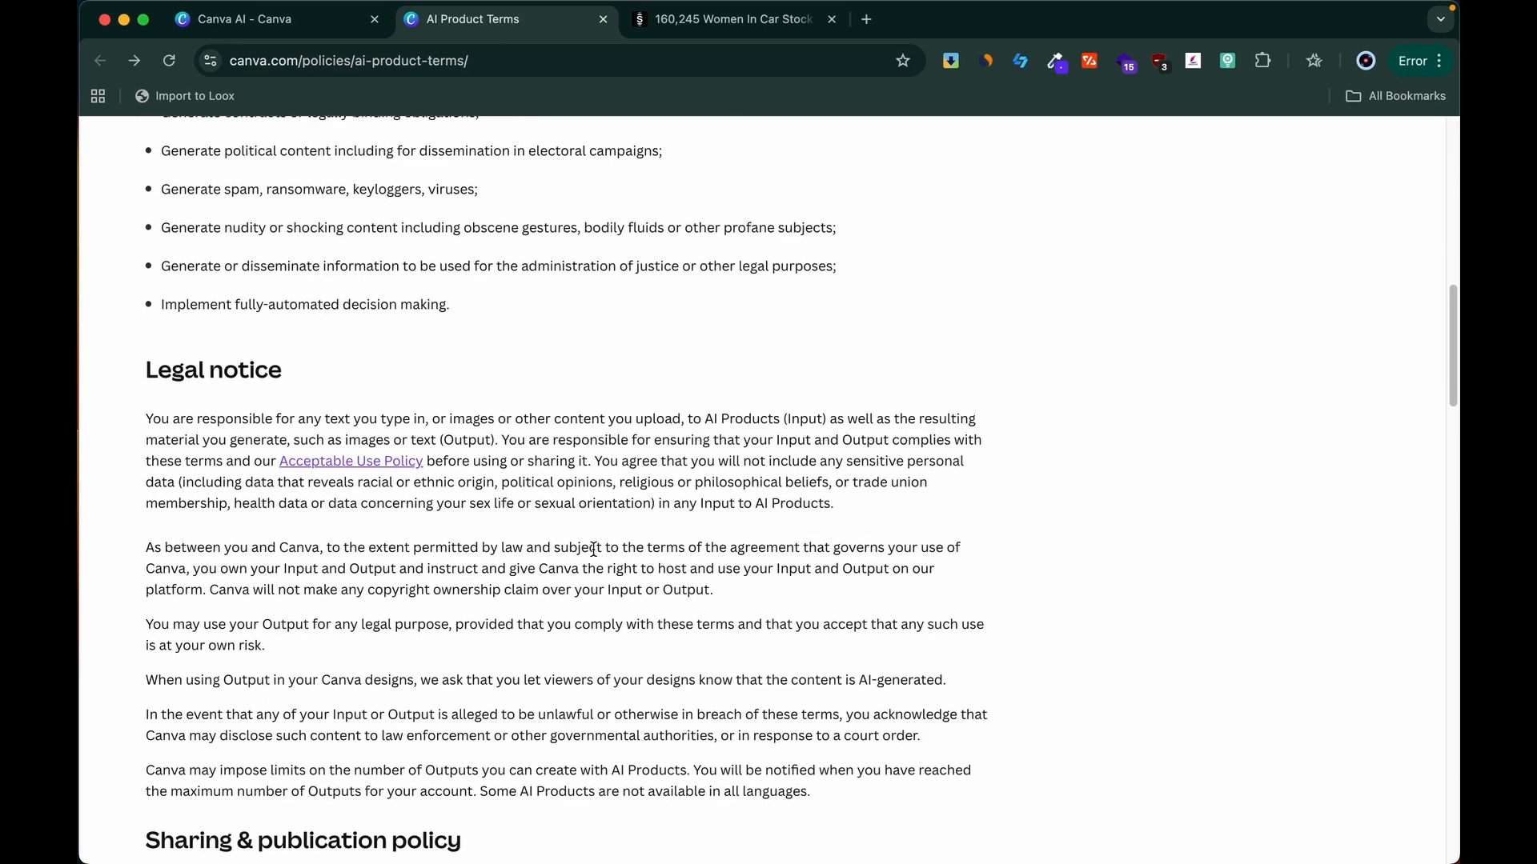
{"action": "scroll", "coordinate": [593, 549], "scroll_direction": "down", "scroll_amount": 10}
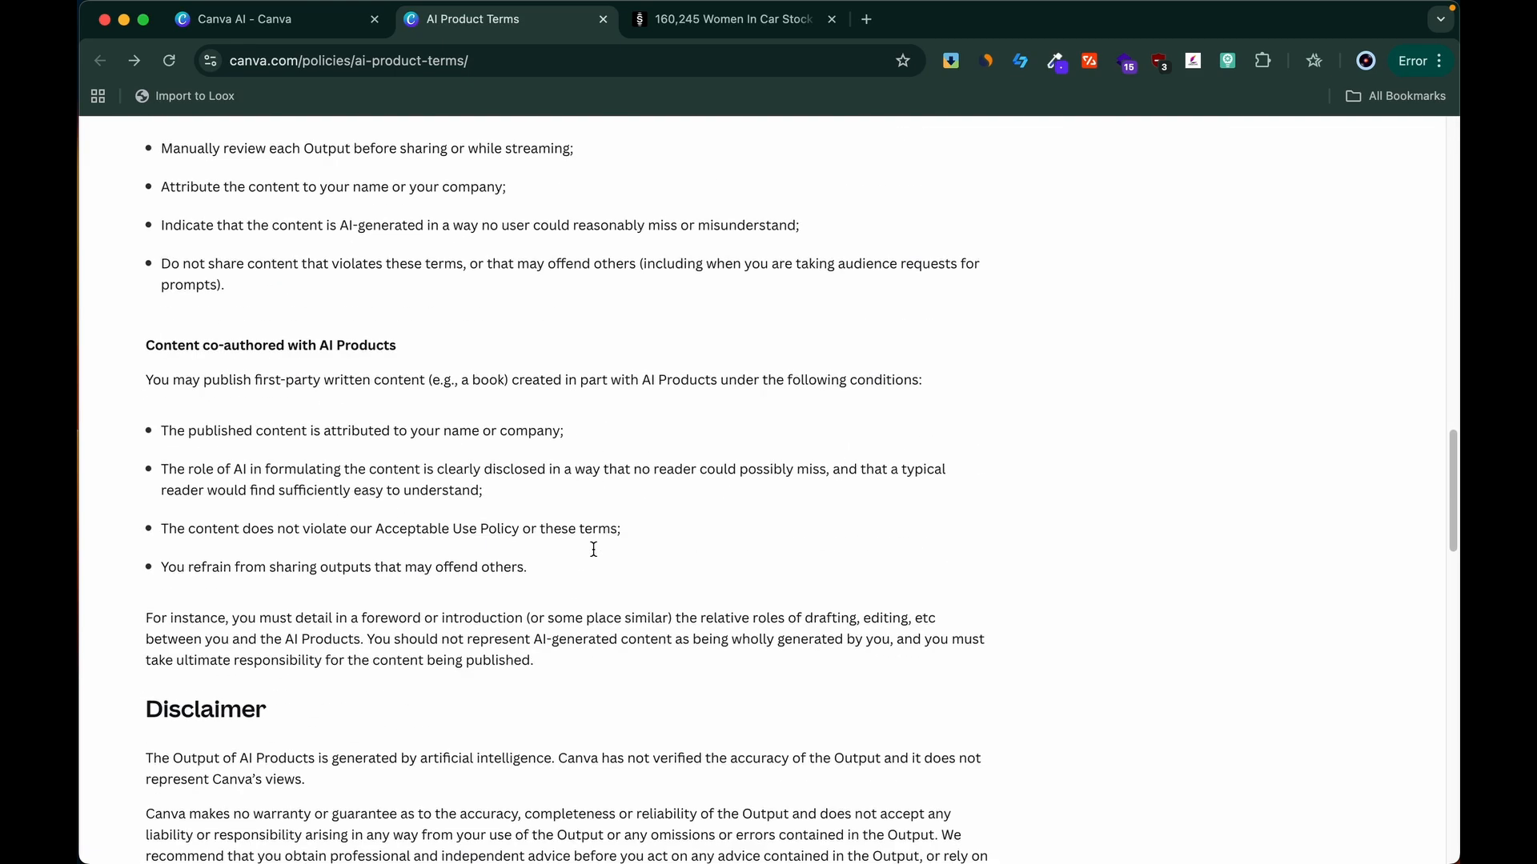
{"action": "scroll", "coordinate": [593, 549], "scroll_direction": "down", "scroll_amount": 5}
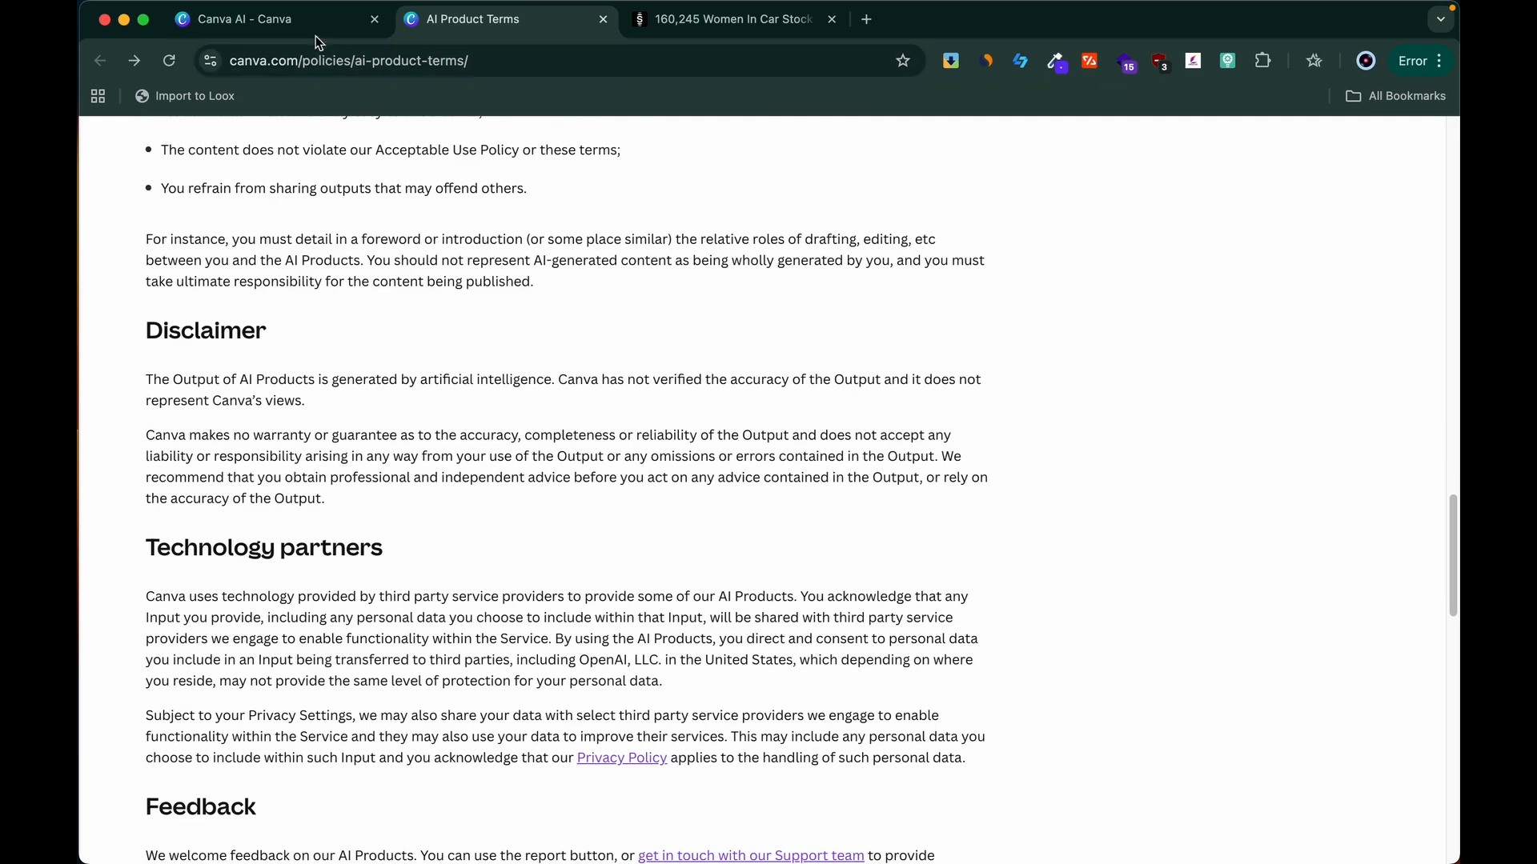
{"action": "left_click", "coordinate": [318, 32]}
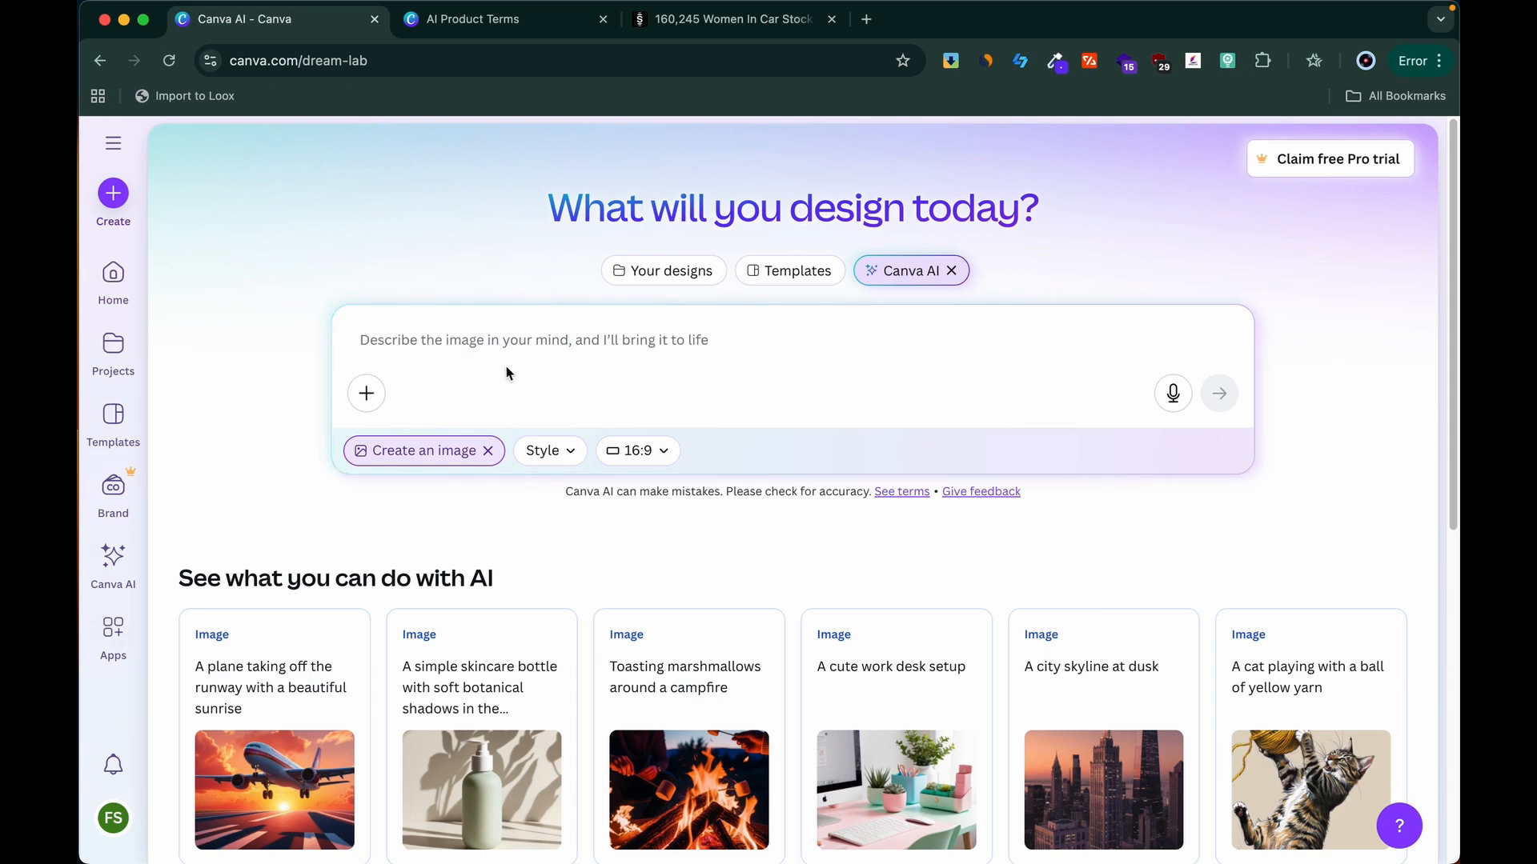
Step: Generate images from the prompt "cat" and preview the second result enlarged
{"action": "left_click", "coordinate": [584, 347]}
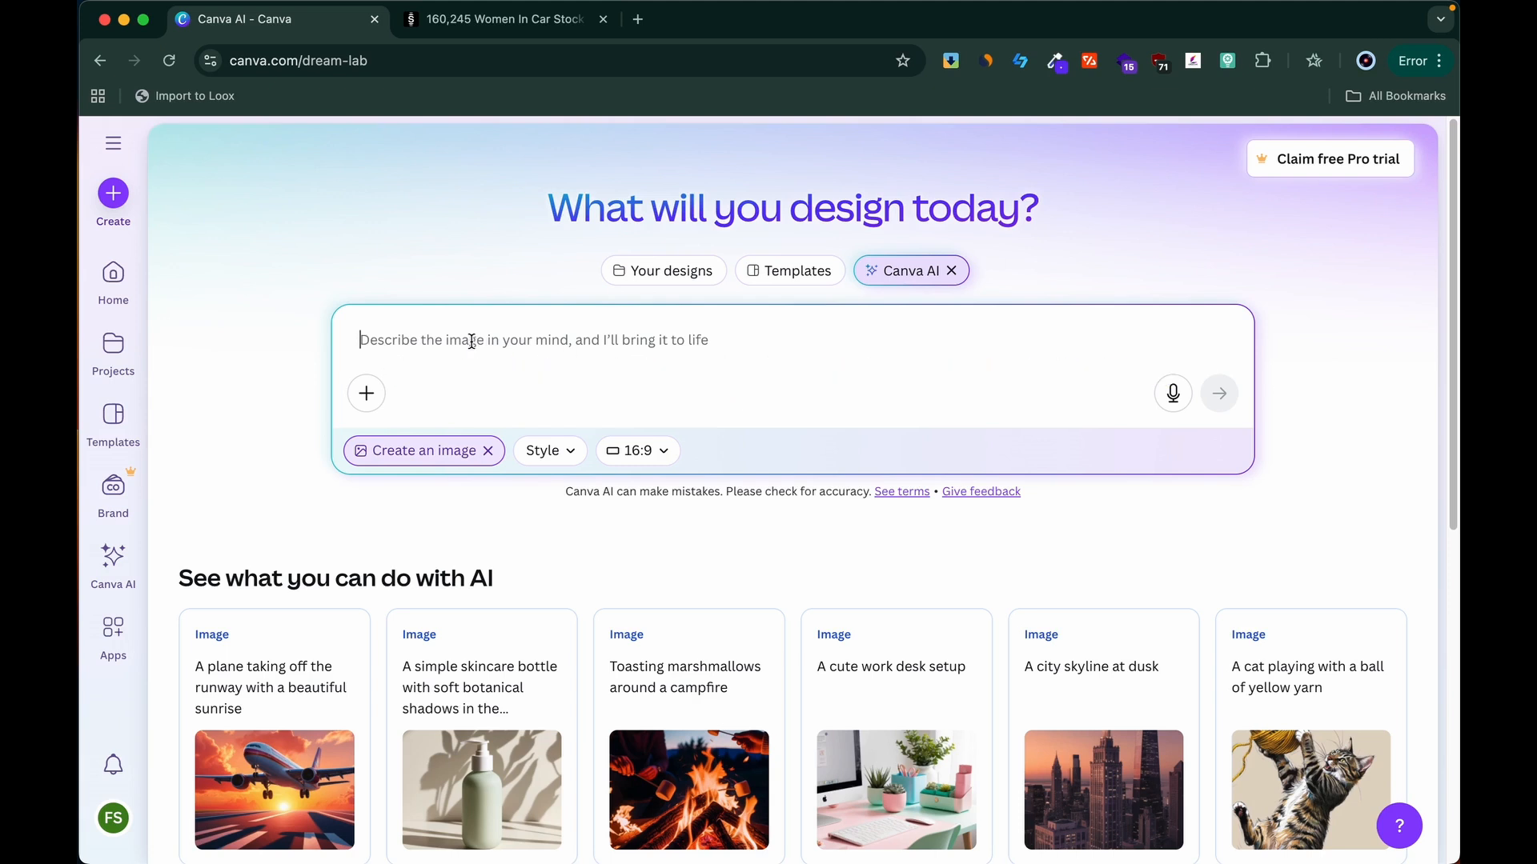
{"action": "type", "text": "cat"}
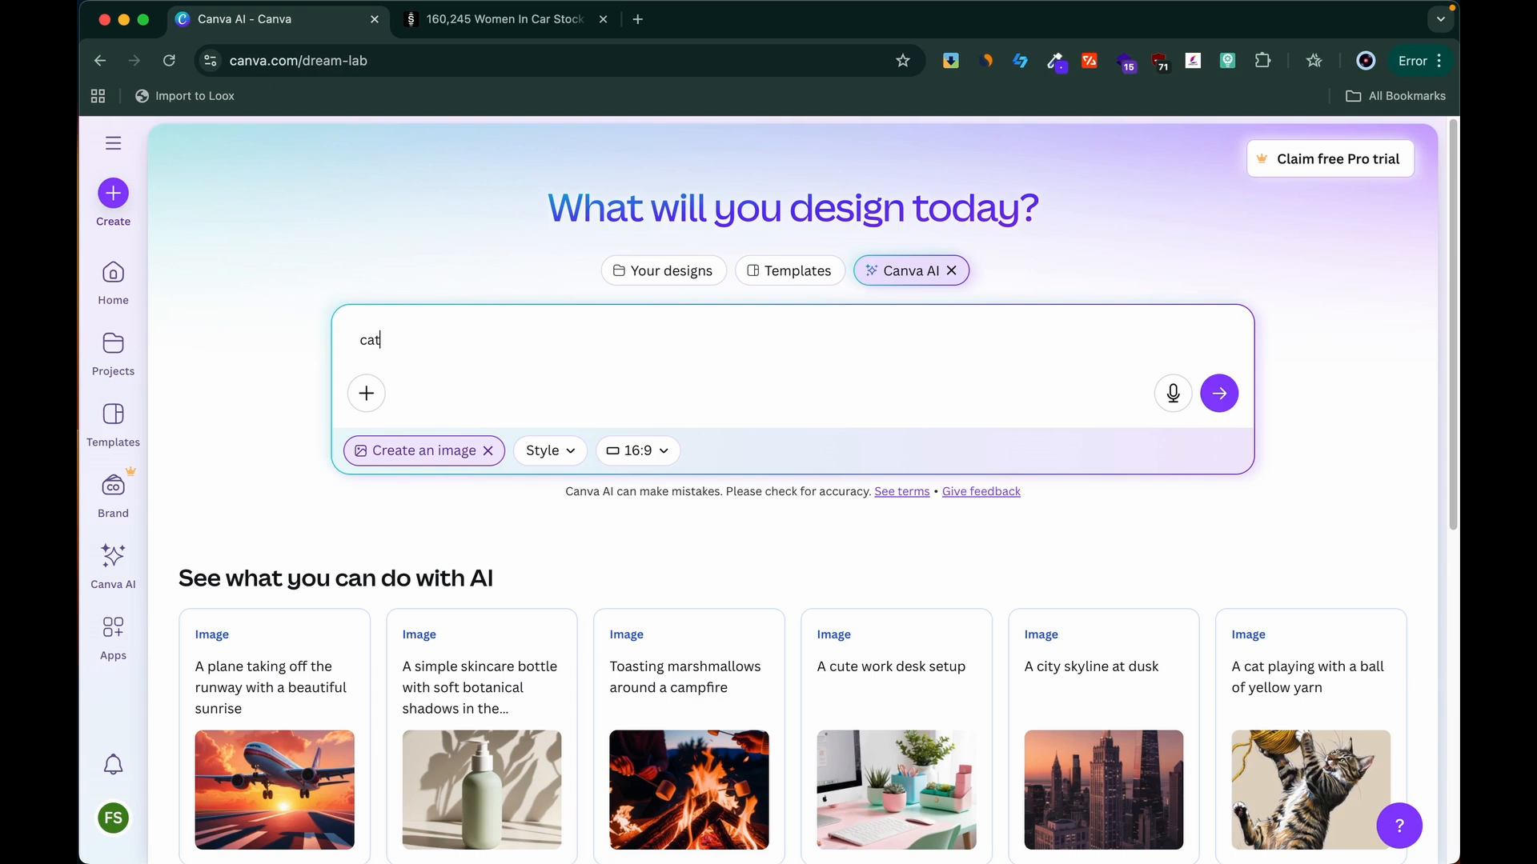
{"action": "key", "text": "Return"}
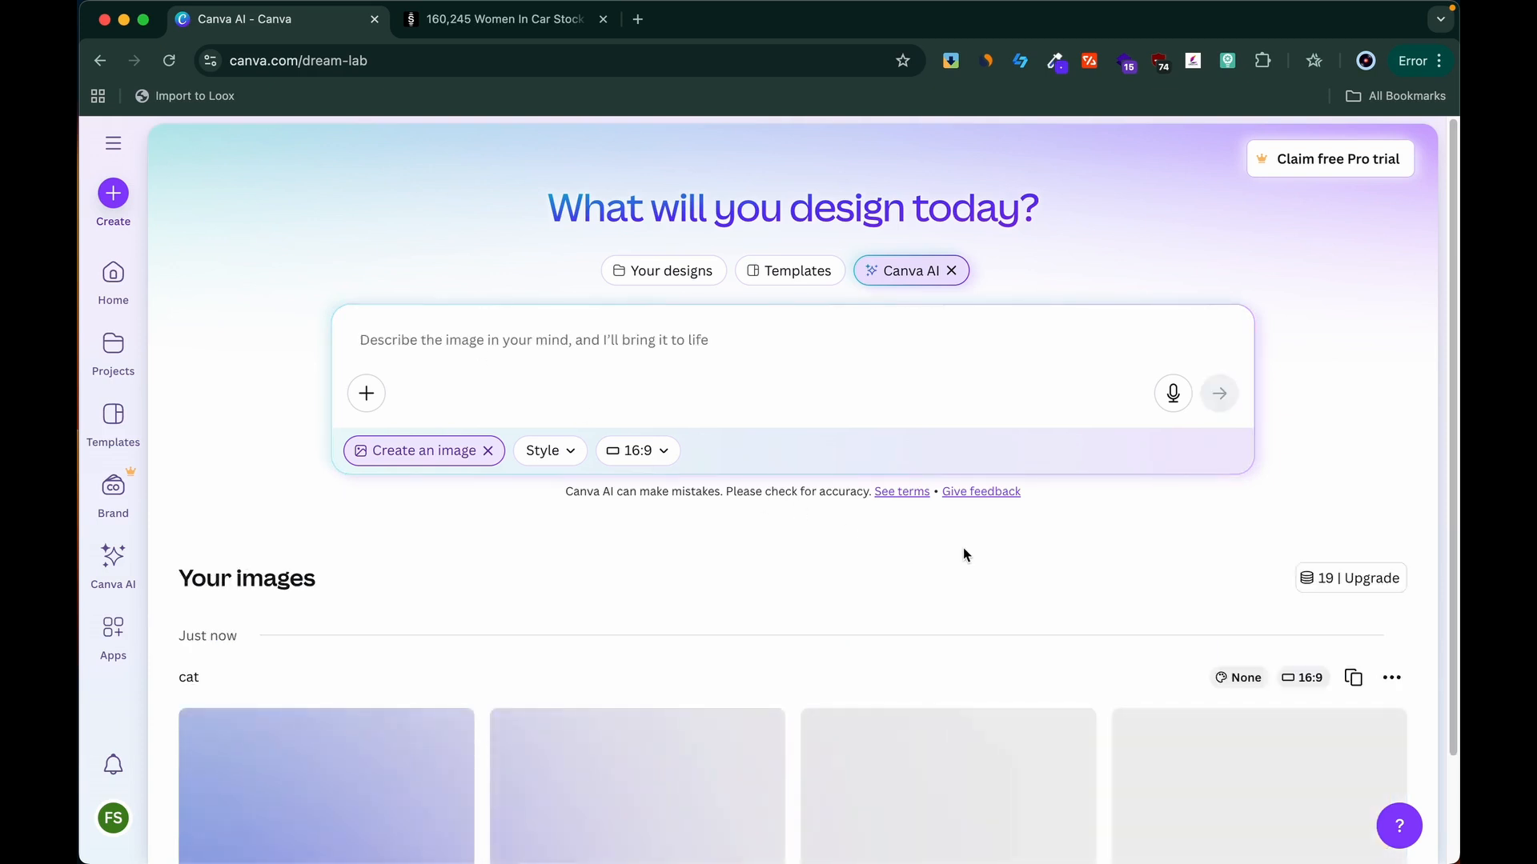
{"action": "scroll", "coordinate": [963, 553], "scroll_direction": "down", "scroll_amount": 2}
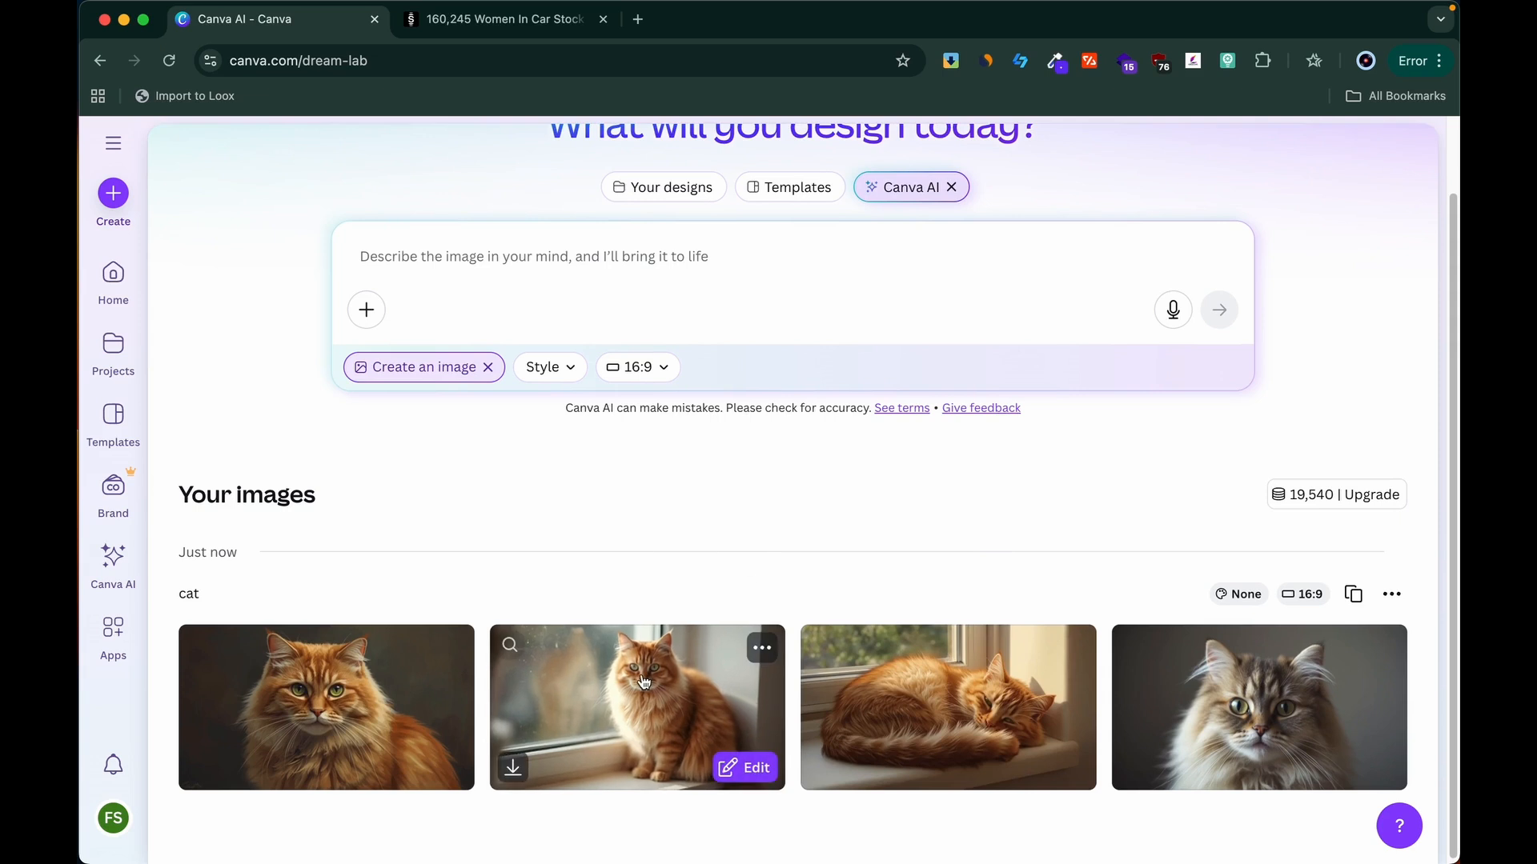
{"action": "left_click", "coordinate": [644, 682]}
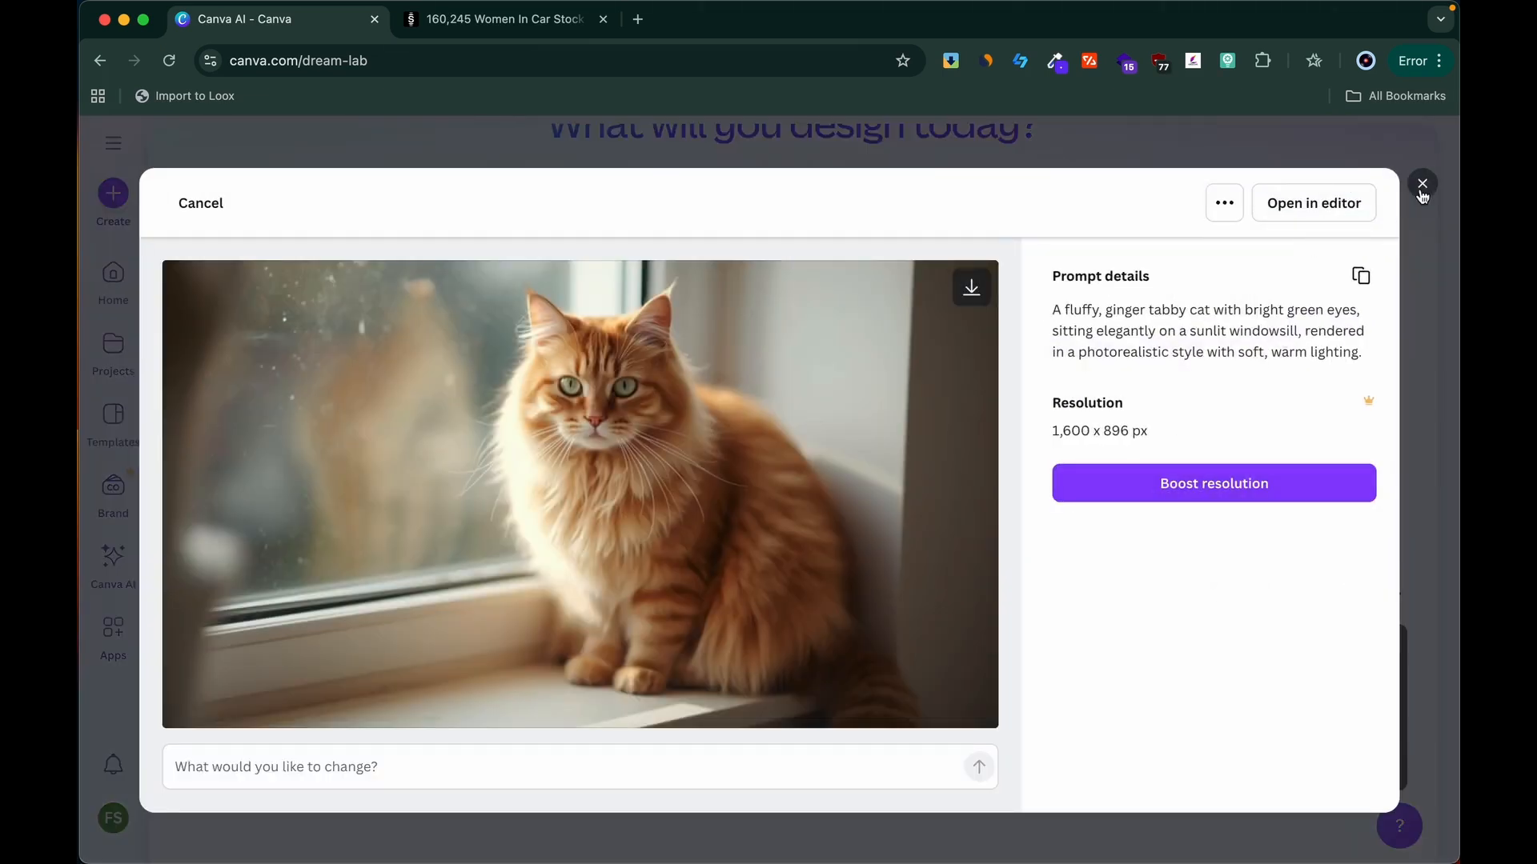
{"action": "left_click", "coordinate": [1422, 186]}
Step: Generate images from the prompt "a fluffy ginger cat wearing a tiny blue bowtie, sitting on a stack of old books"
{"action": "scroll", "coordinate": [781, 383], "scroll_direction": "up", "scroll_amount": 2}
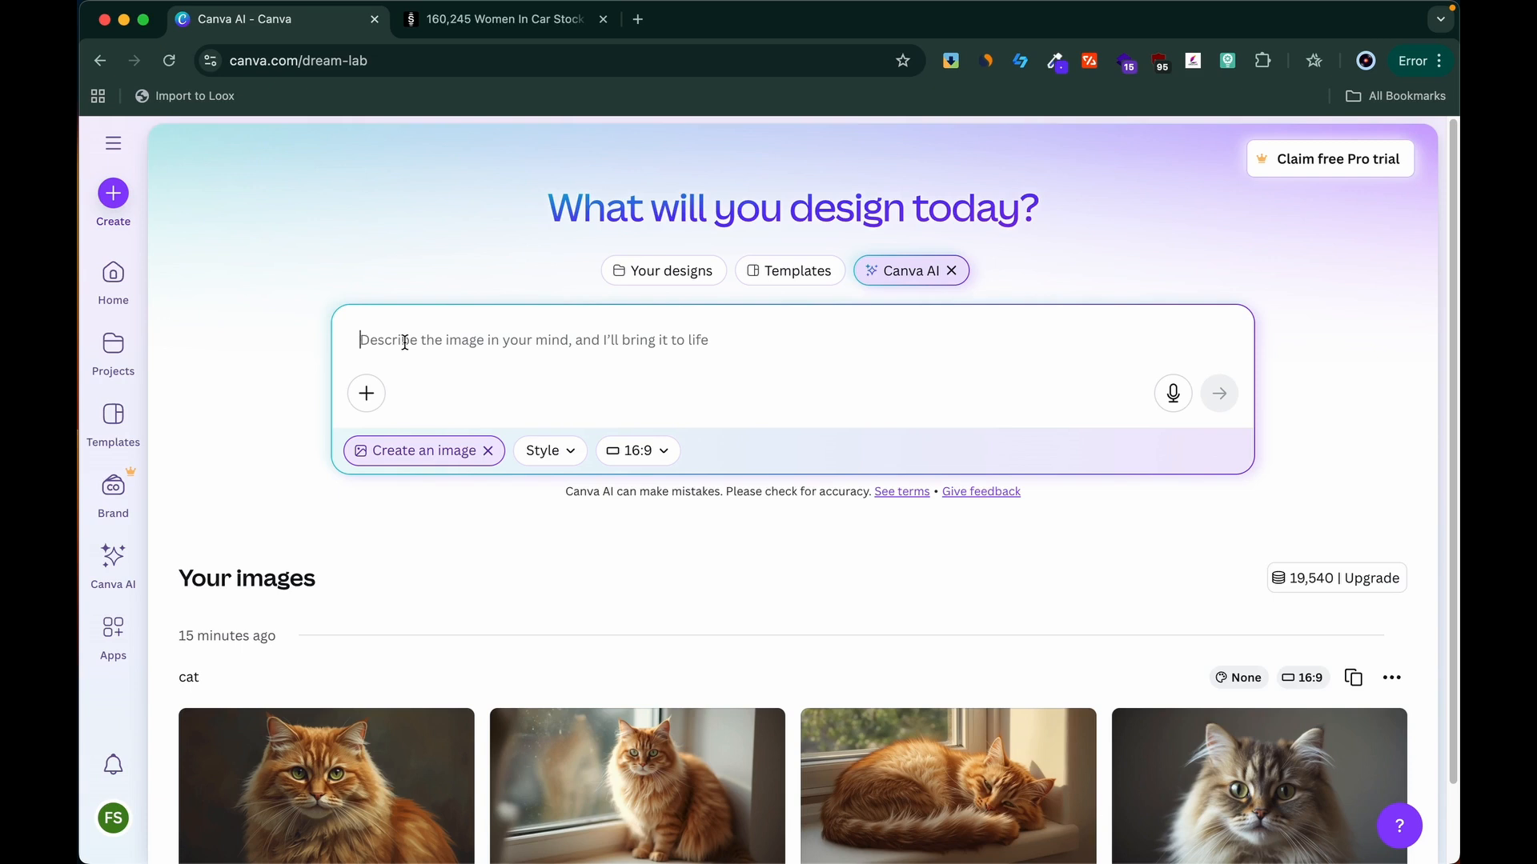
{"action": "type", "text": "a"}
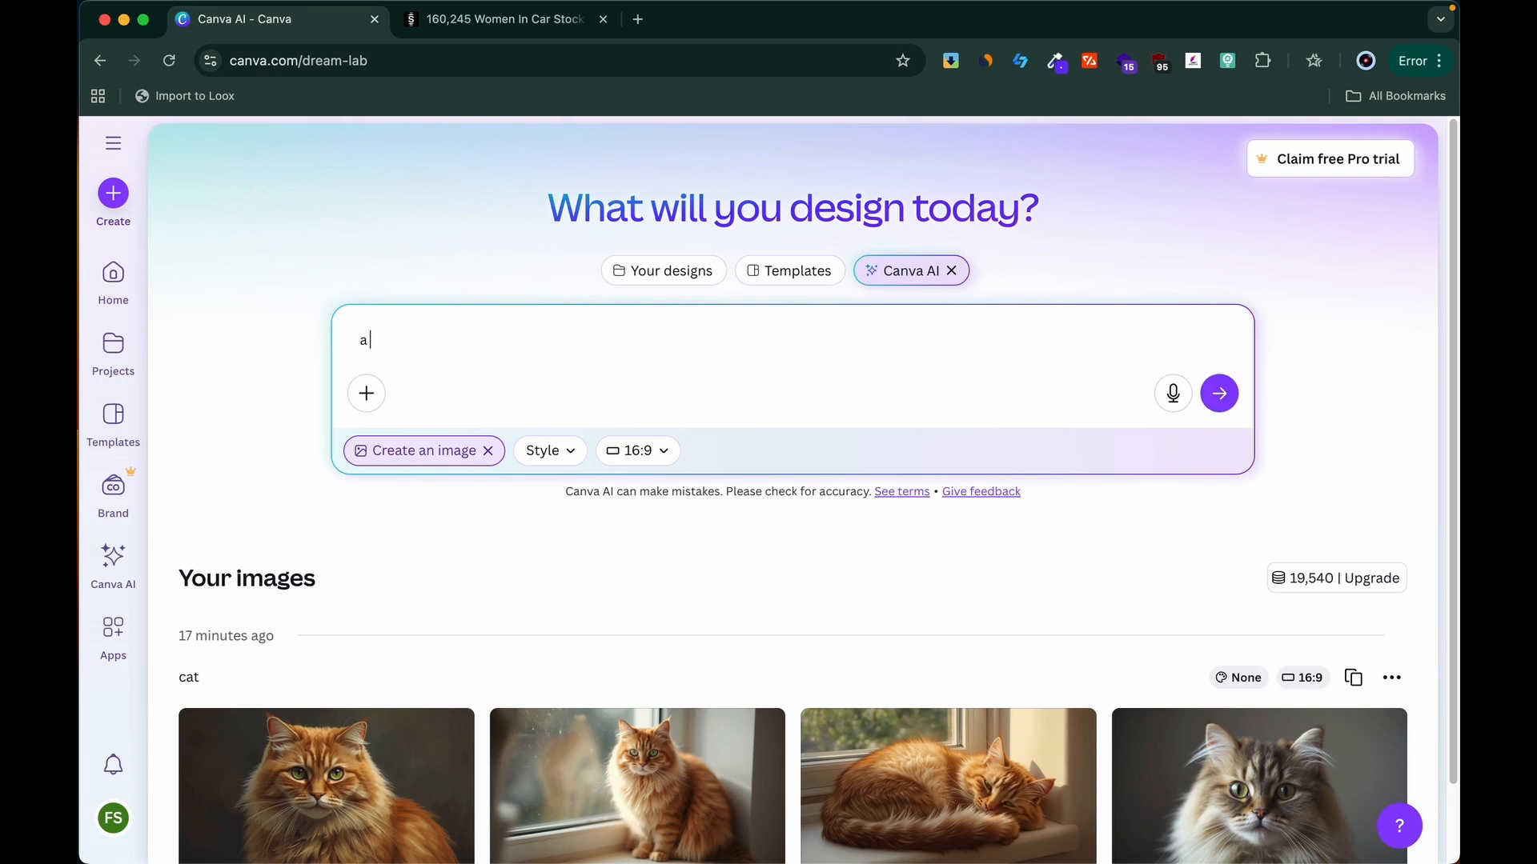
{"action": "type", "text": " fluffy ginger cat wearing a tiny blue bow"}
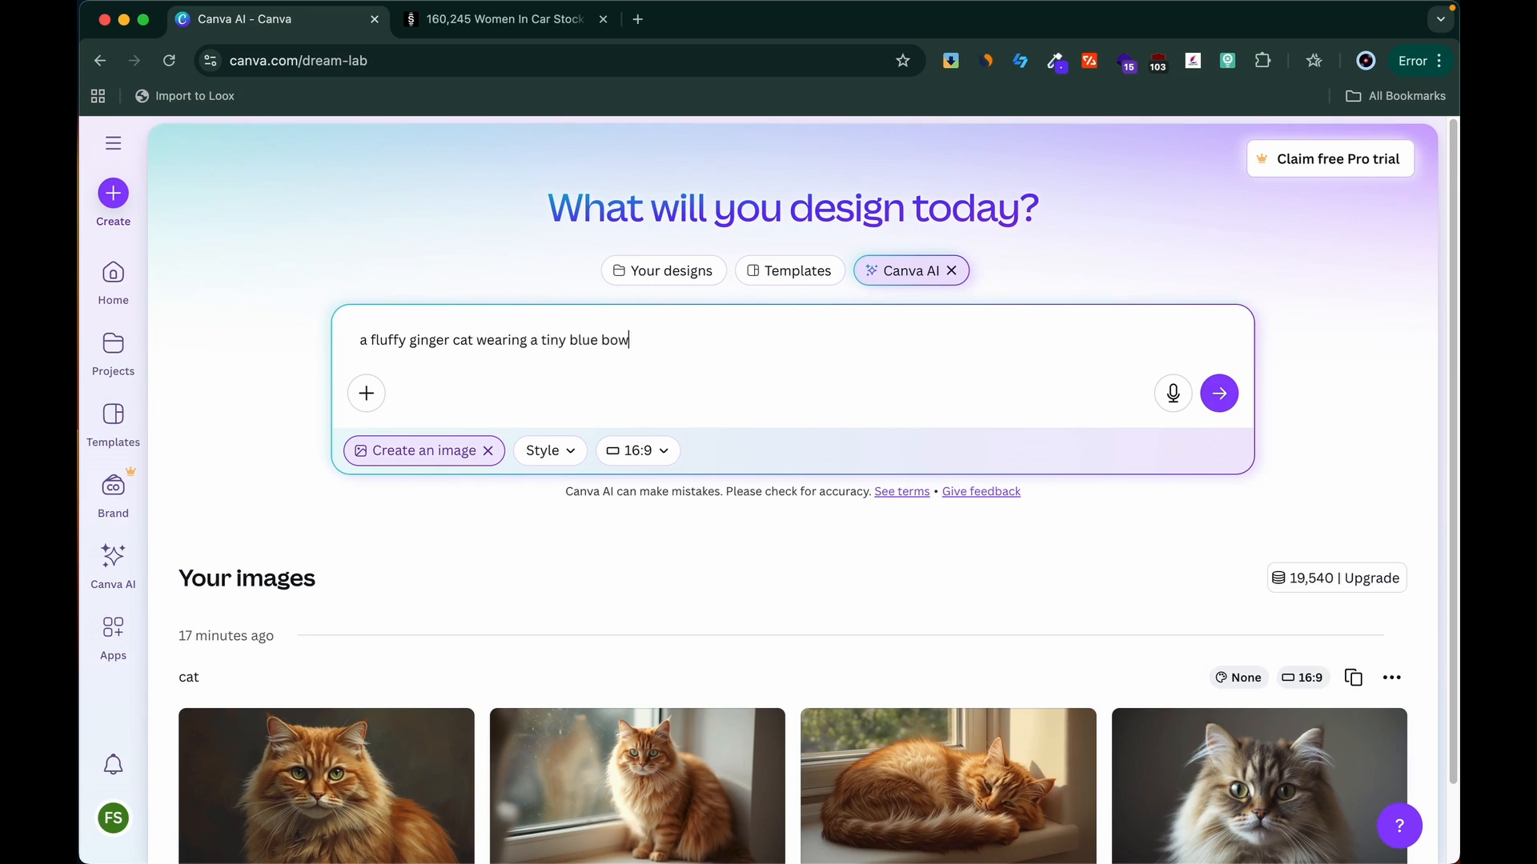
{"action": "type", "text": "tie, sitting on a stack of old books"}
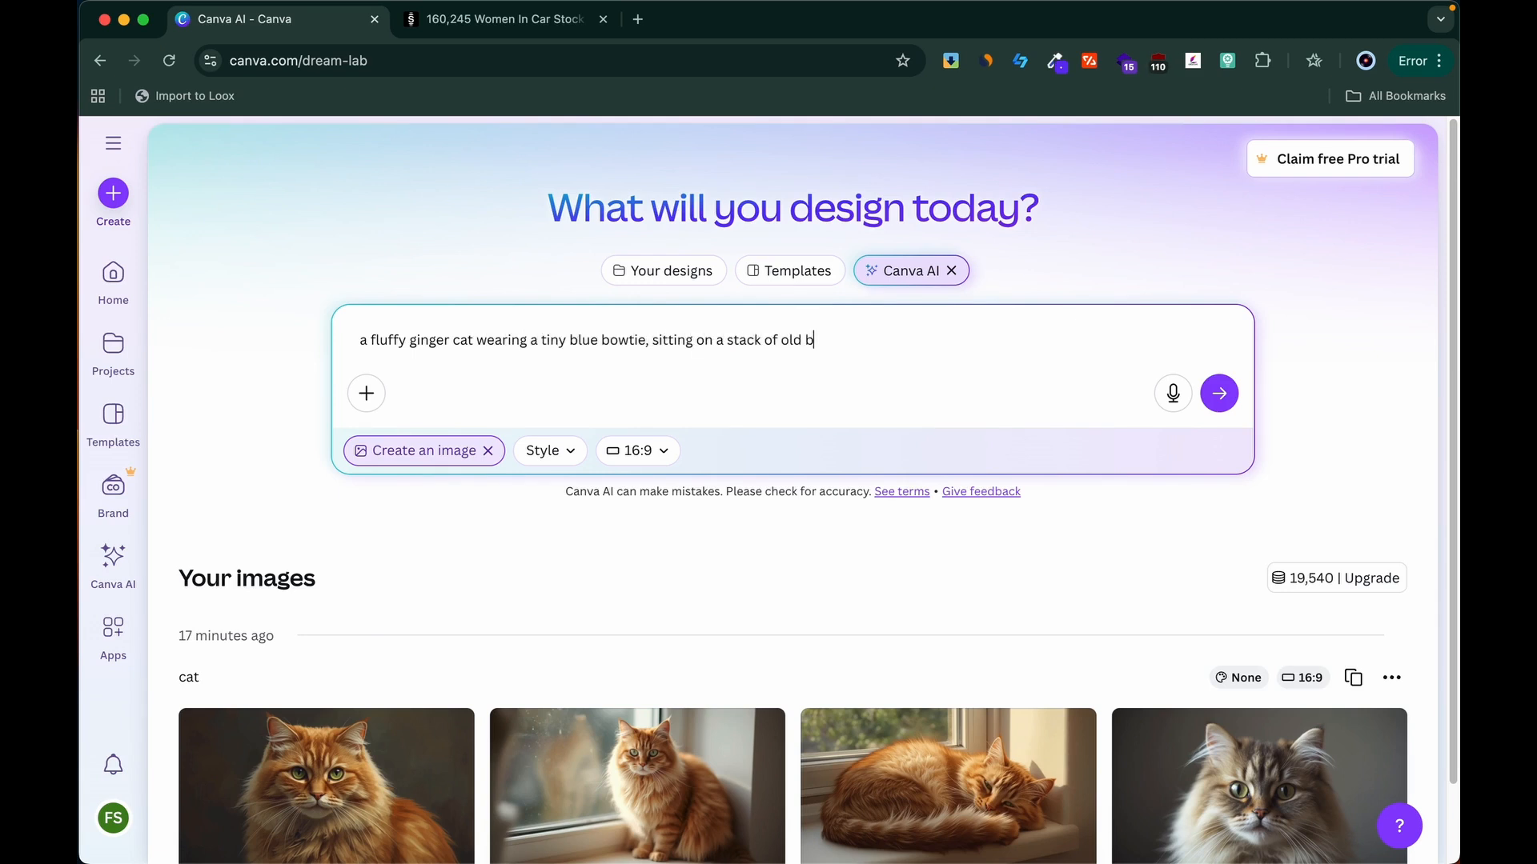
{"action": "key", "text": "Return"}
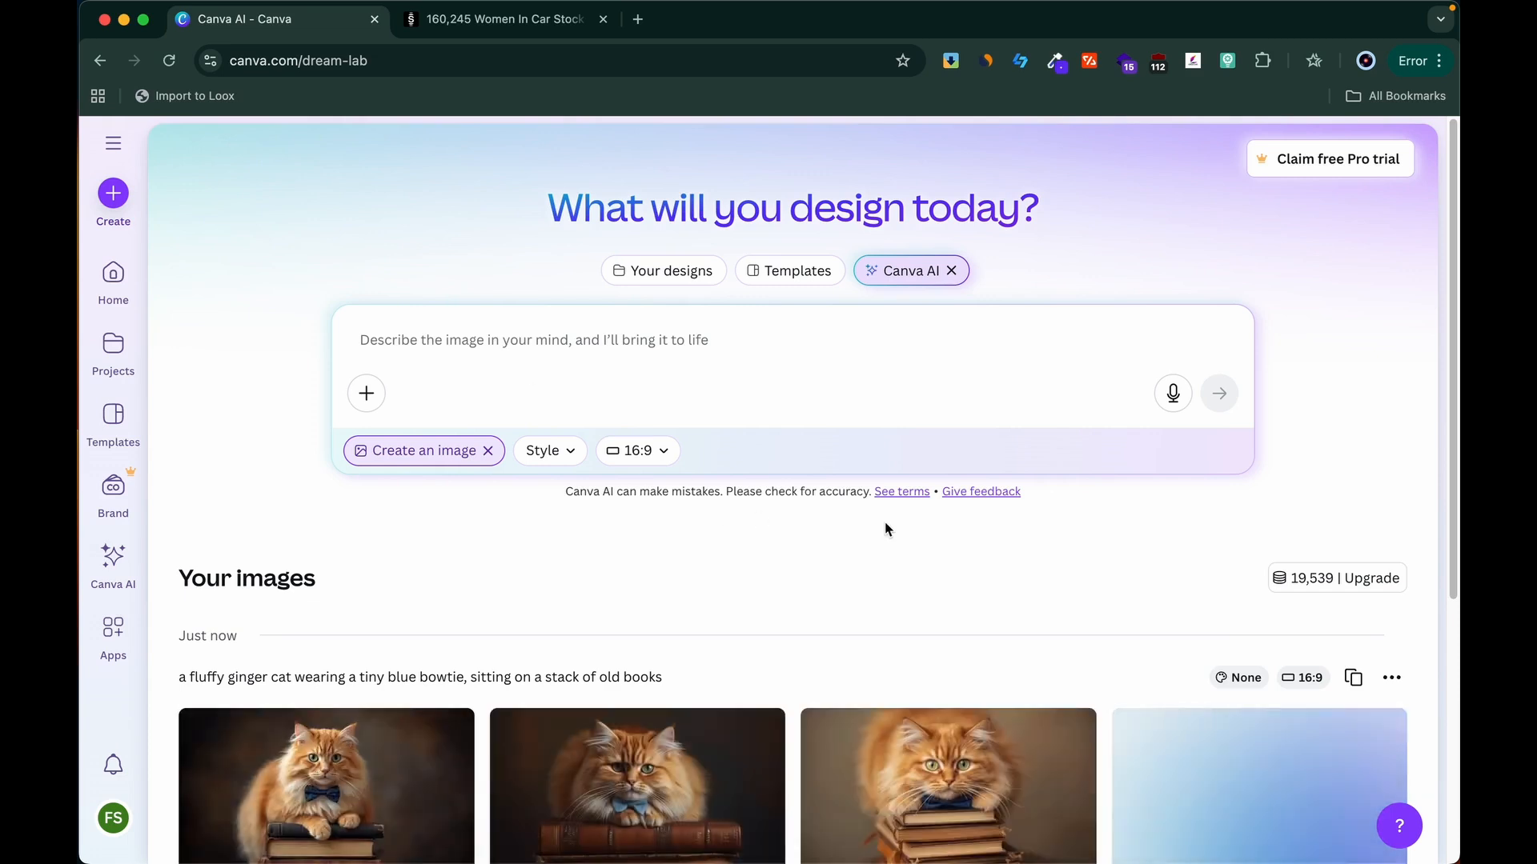
Step: Examine the generated bowtie cat images and enlarge the second one
{"action": "scroll", "coordinate": [886, 522], "scroll_direction": "down", "scroll_amount": 3}
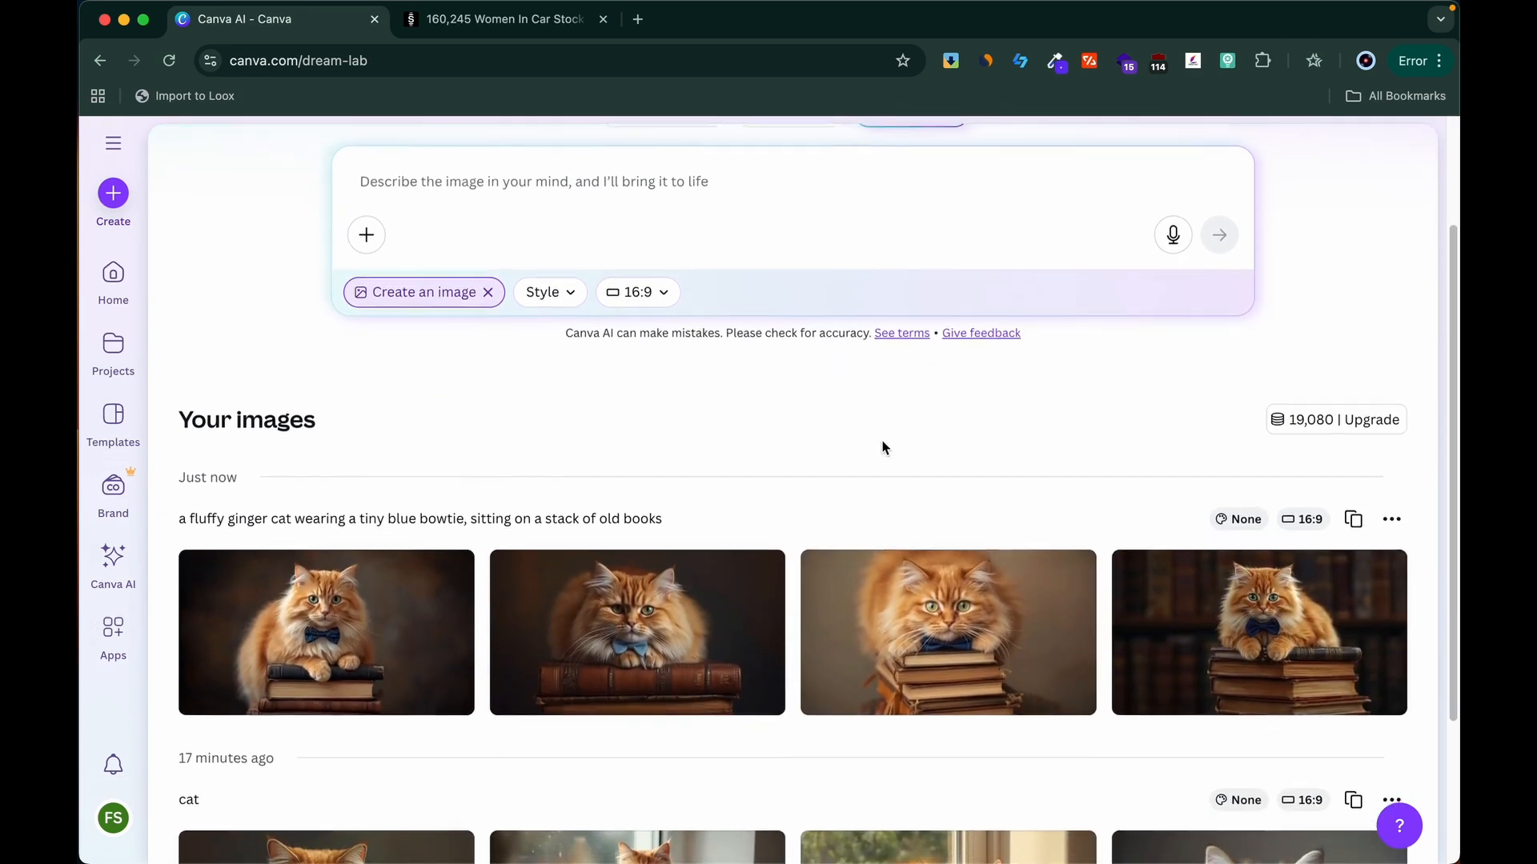
{"action": "mouse_move", "coordinate": [691, 629]}
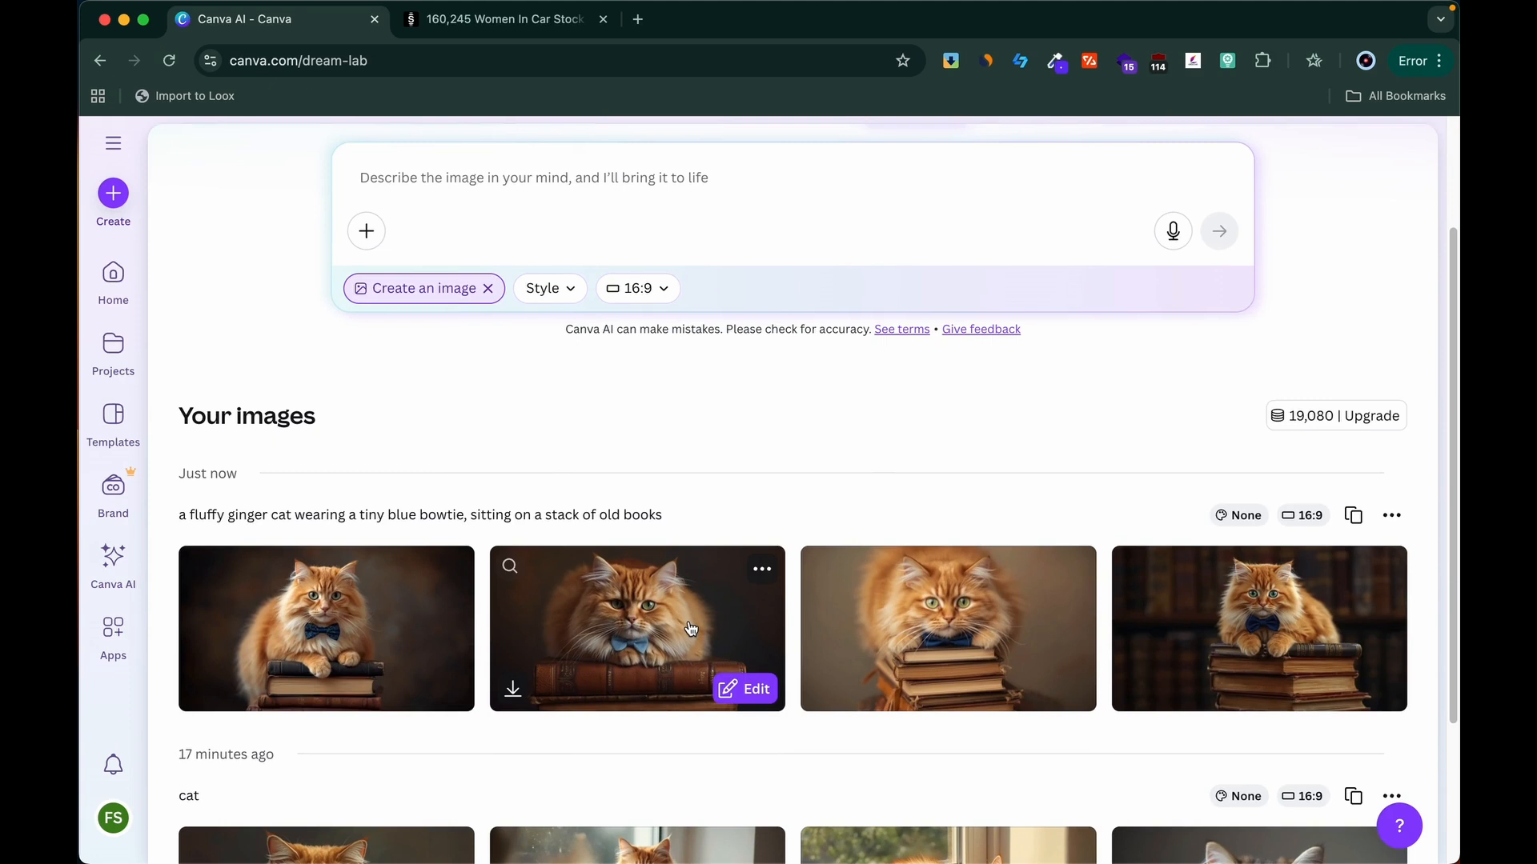
{"action": "left_click", "coordinate": [692, 629]}
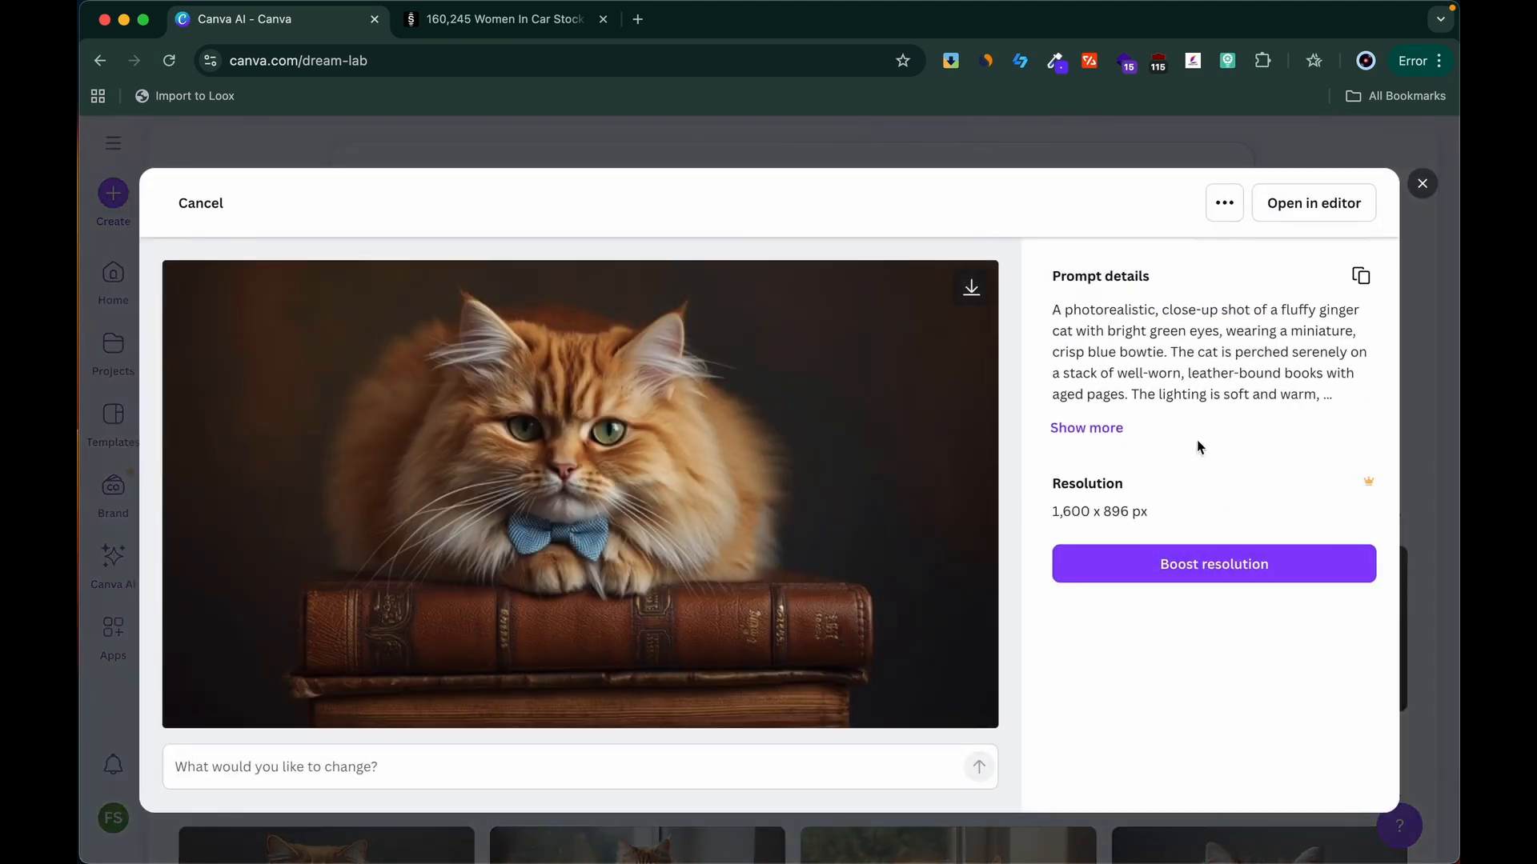
{"action": "left_click", "coordinate": [1422, 184]}
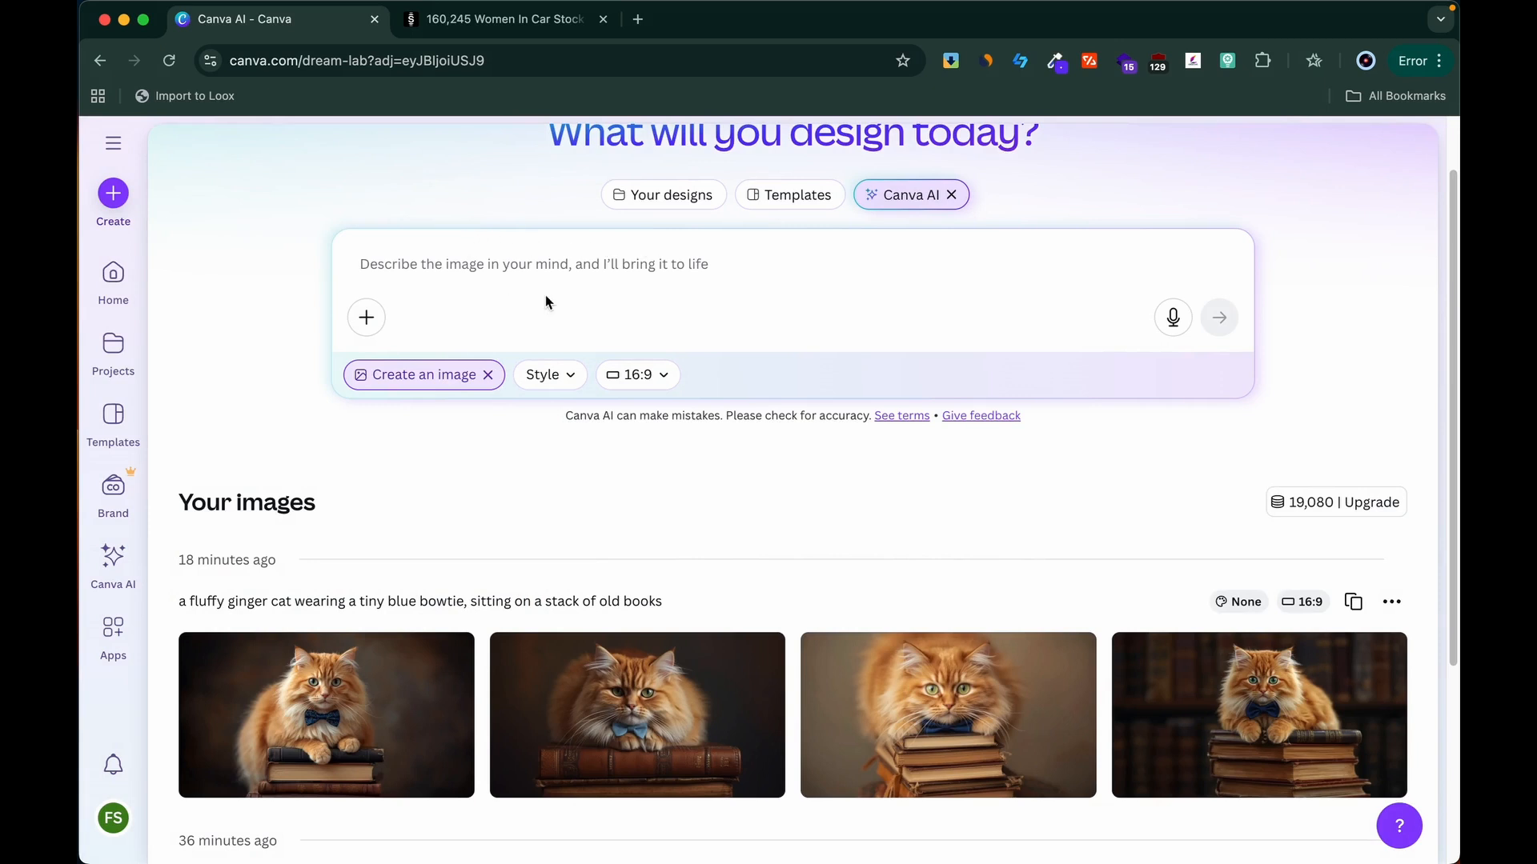
Step: Look through the available image styles and choose Cinematic
{"action": "scroll", "coordinate": [546, 301], "scroll_direction": "up", "scroll_amount": 2}
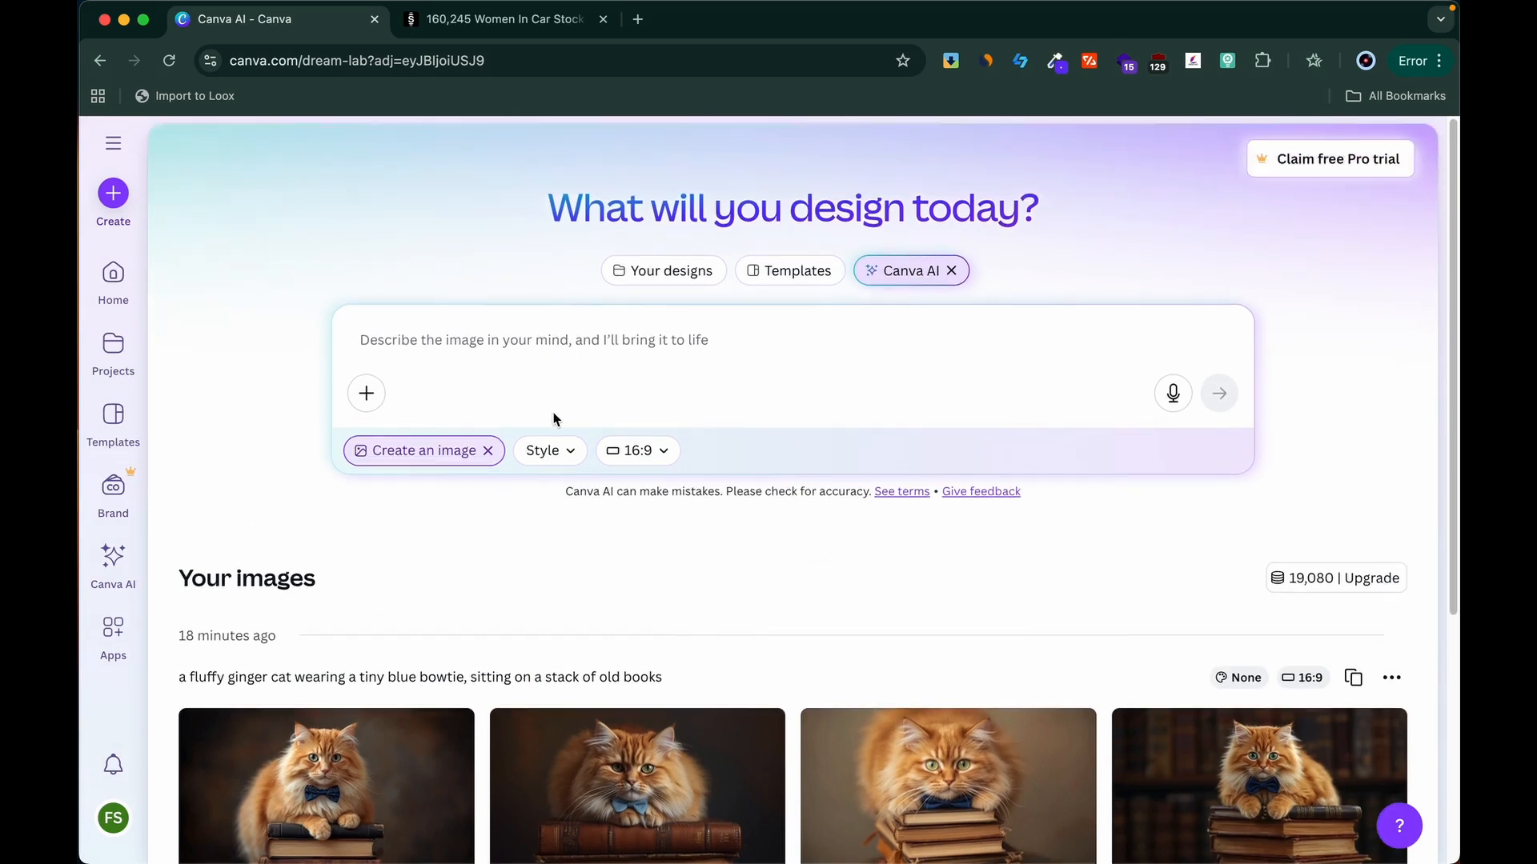
{"action": "left_click", "coordinate": [552, 449]}
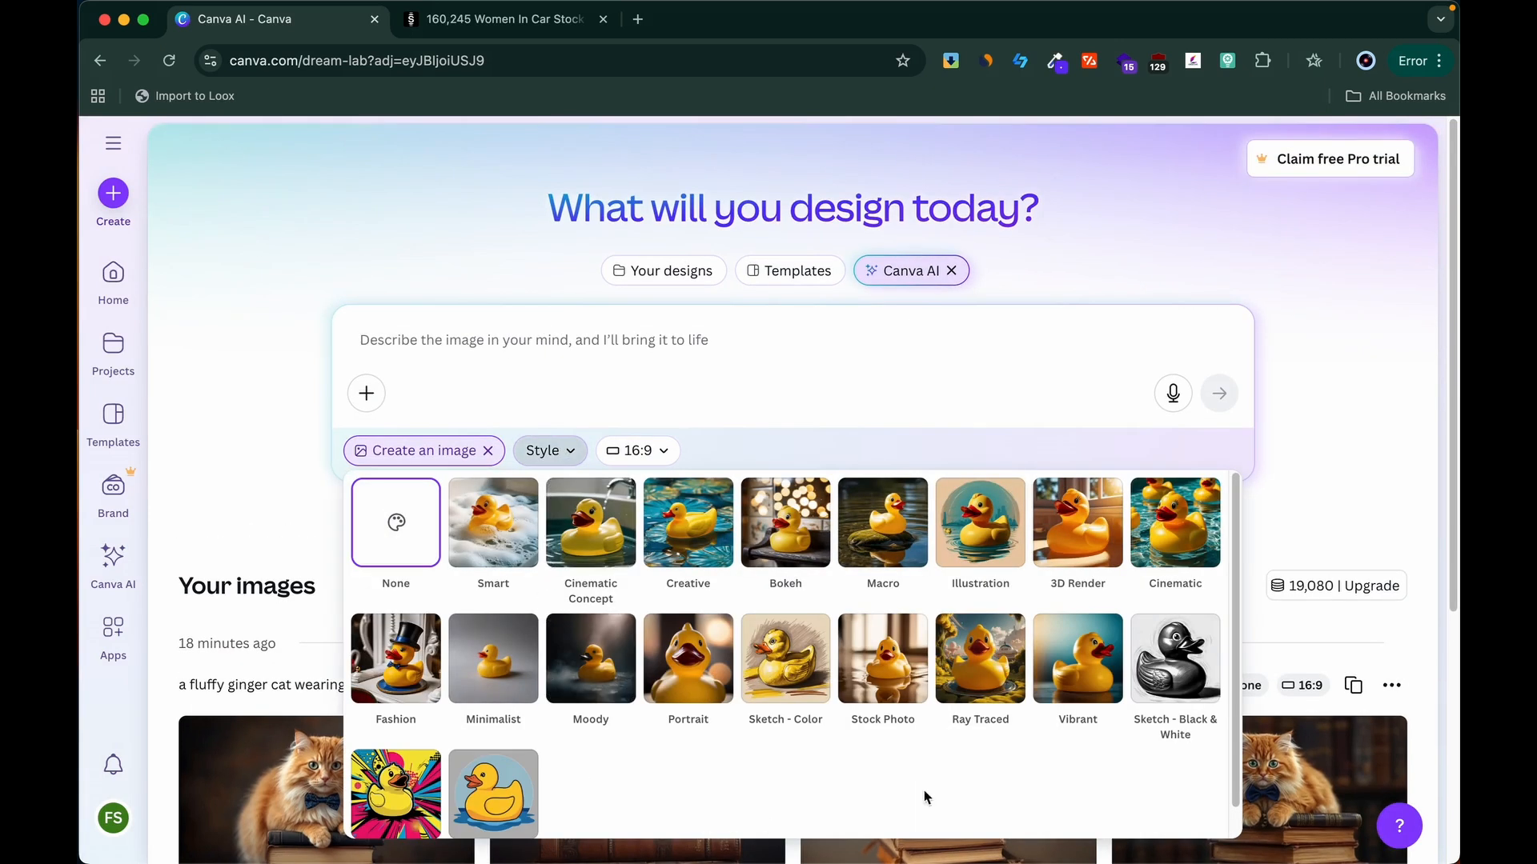
{"action": "scroll", "coordinate": [953, 753], "scroll_direction": "down", "scroll_amount": 1}
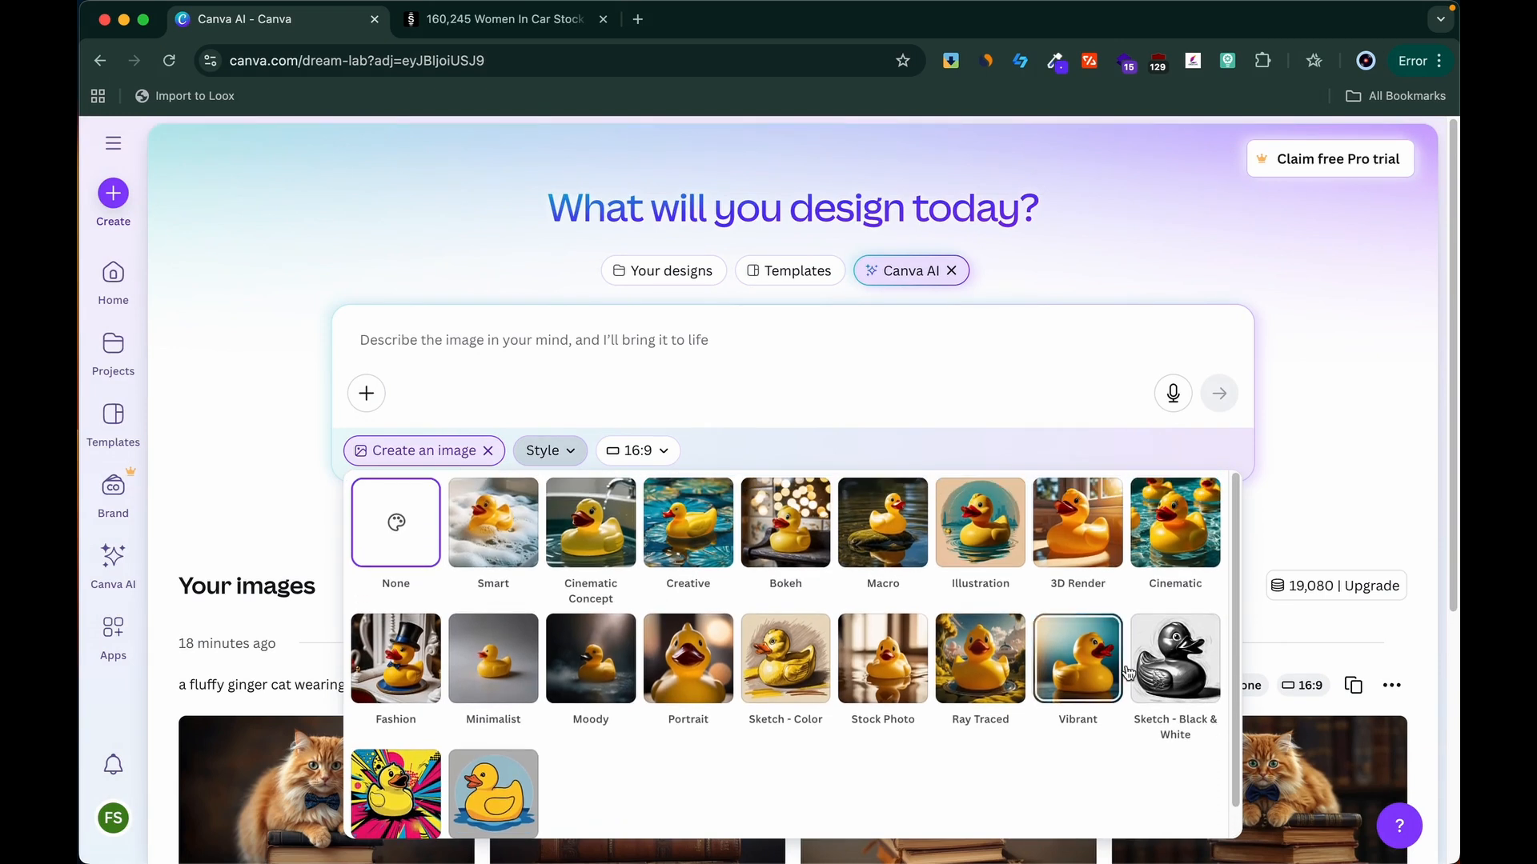
{"action": "left_click", "coordinate": [1177, 560]}
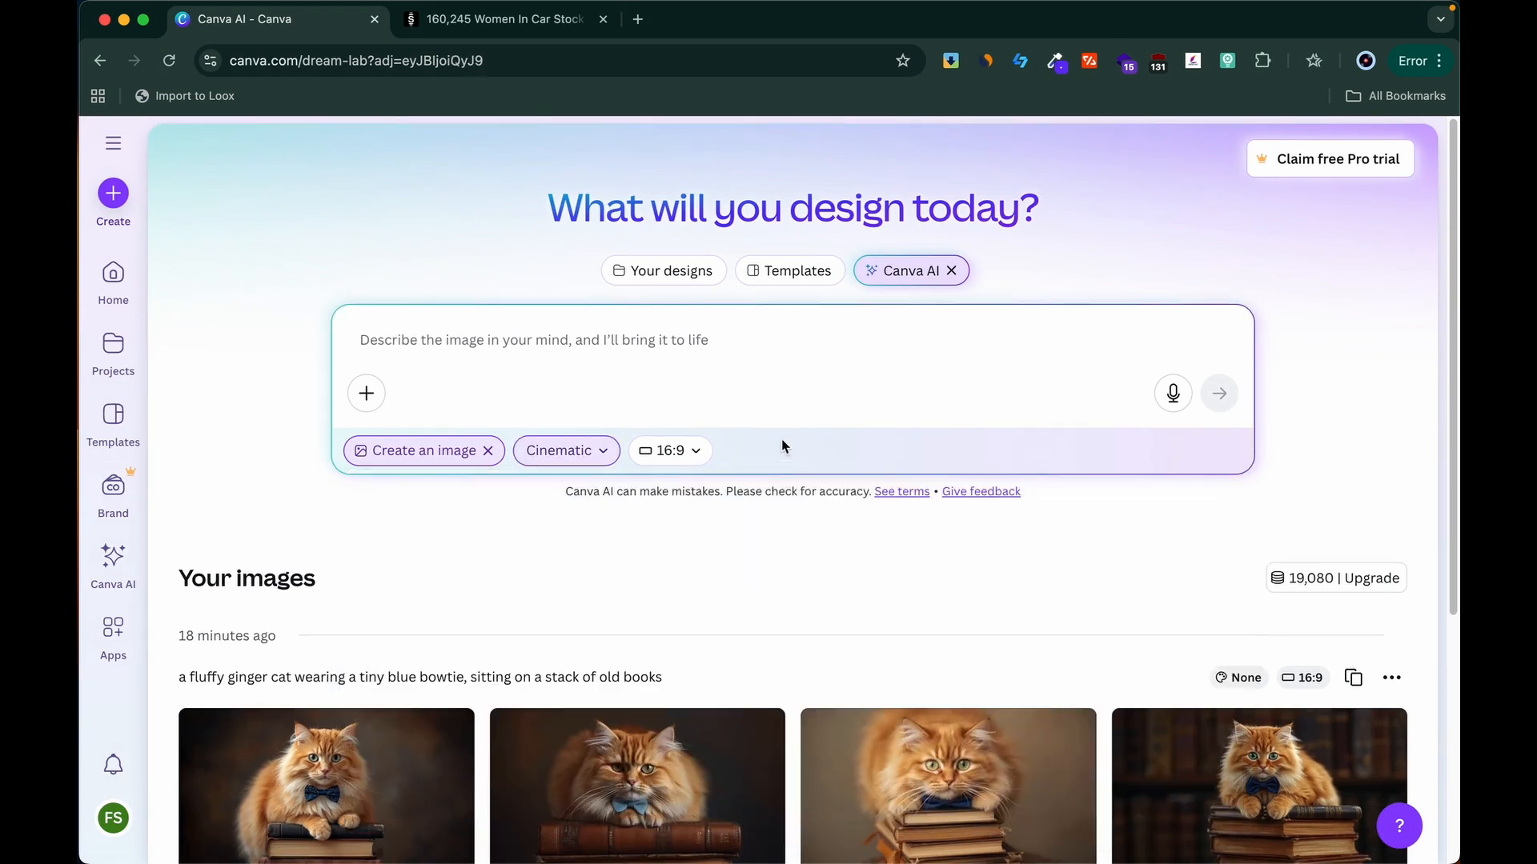
Step: Generate images from the copied prompt "a fluffy ginger cat wearing a tiny blue bowtie, sitting on a stack of old books."
{"action": "right_click", "coordinate": [528, 337]}
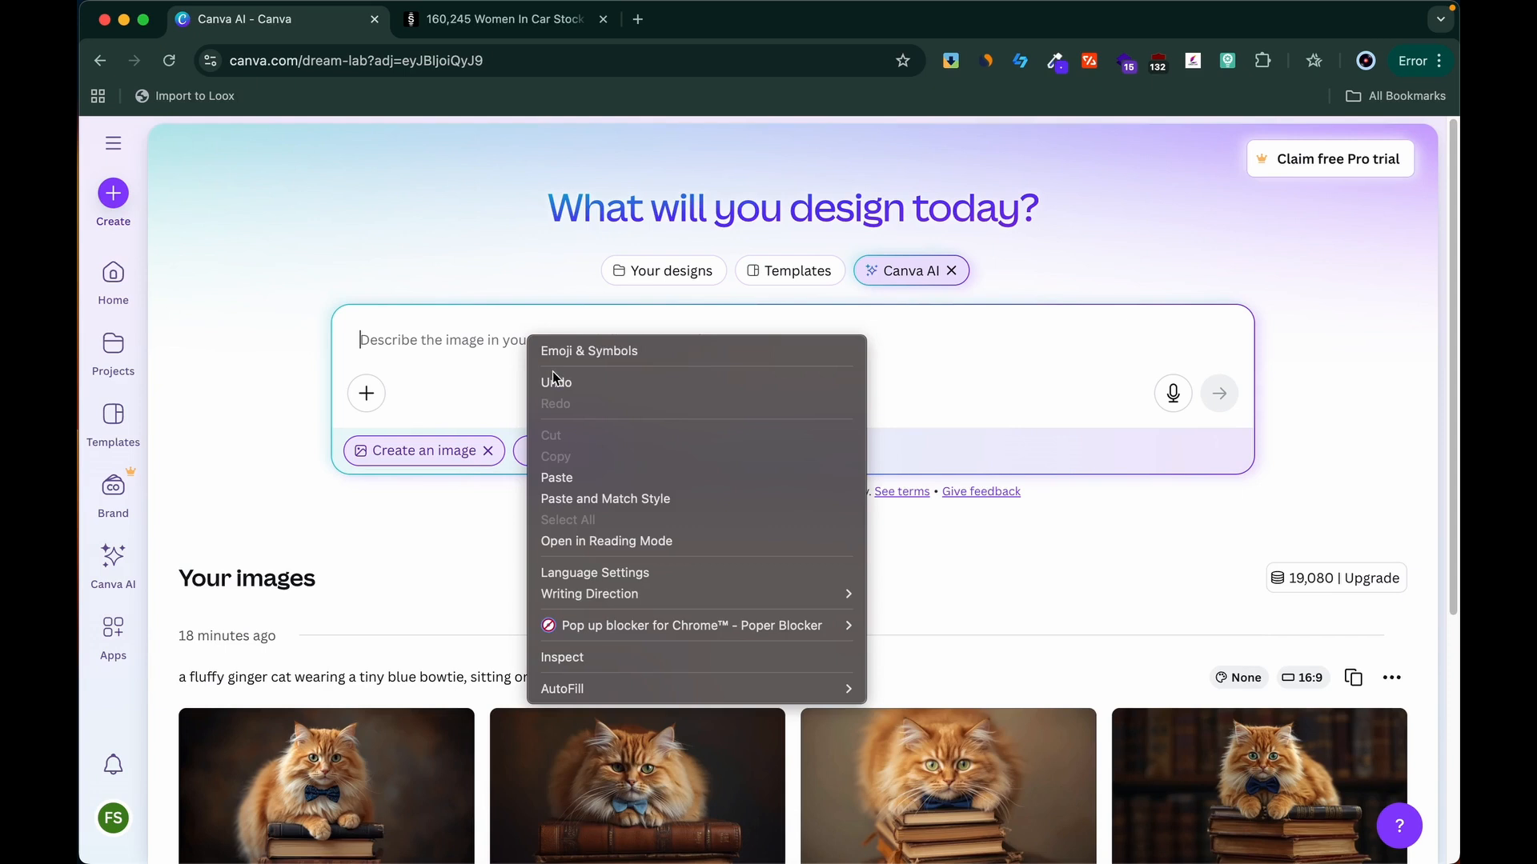
{"action": "left_click", "coordinate": [560, 478]}
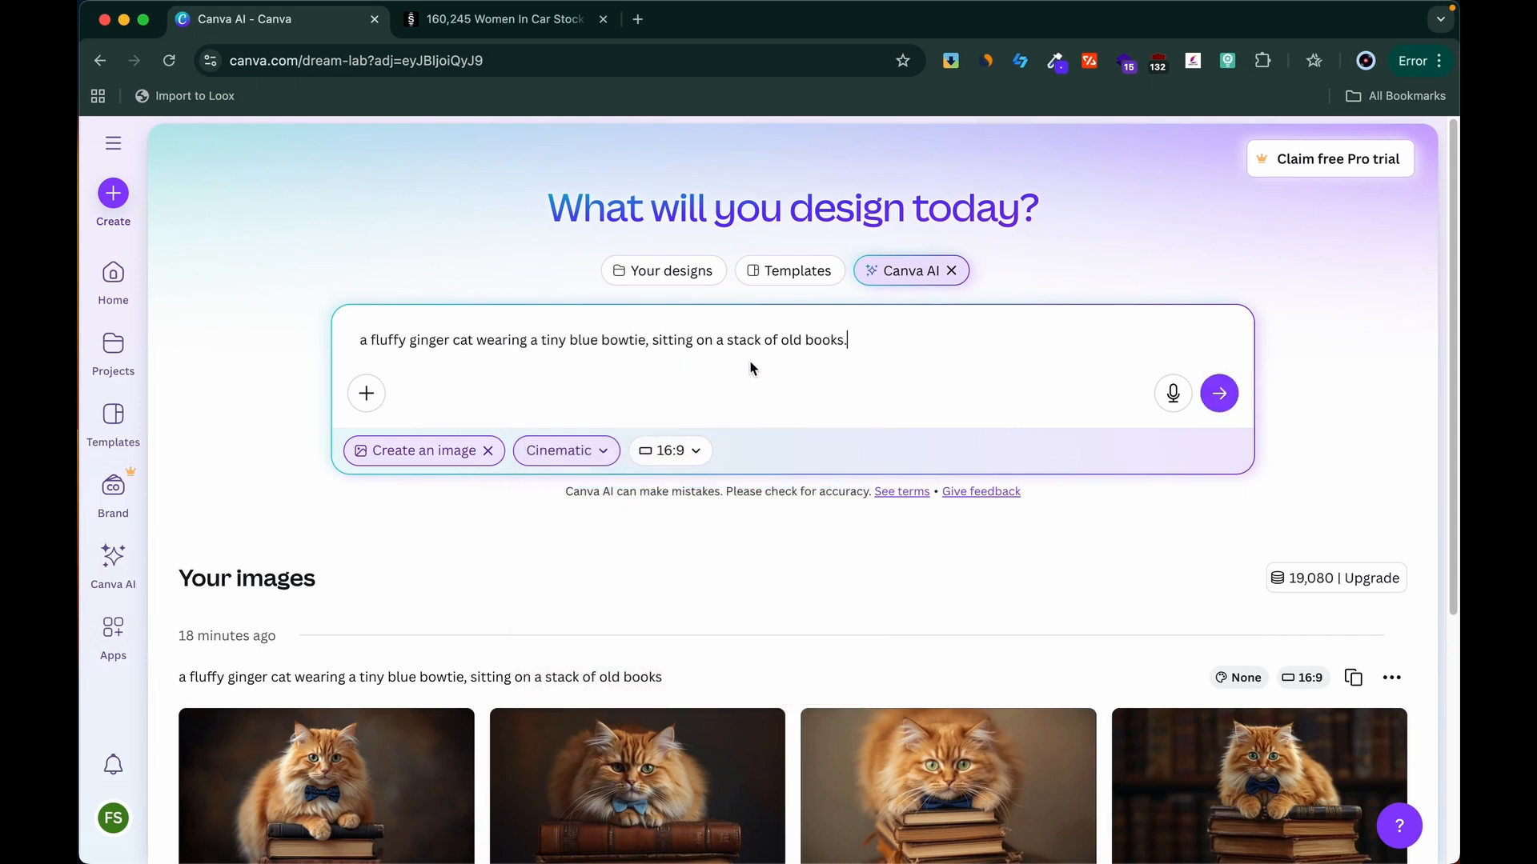
{"action": "left_click", "coordinate": [1214, 410]}
{"action": "scroll", "coordinate": [1303, 412], "scroll_direction": "down", "scroll_amount": 3}
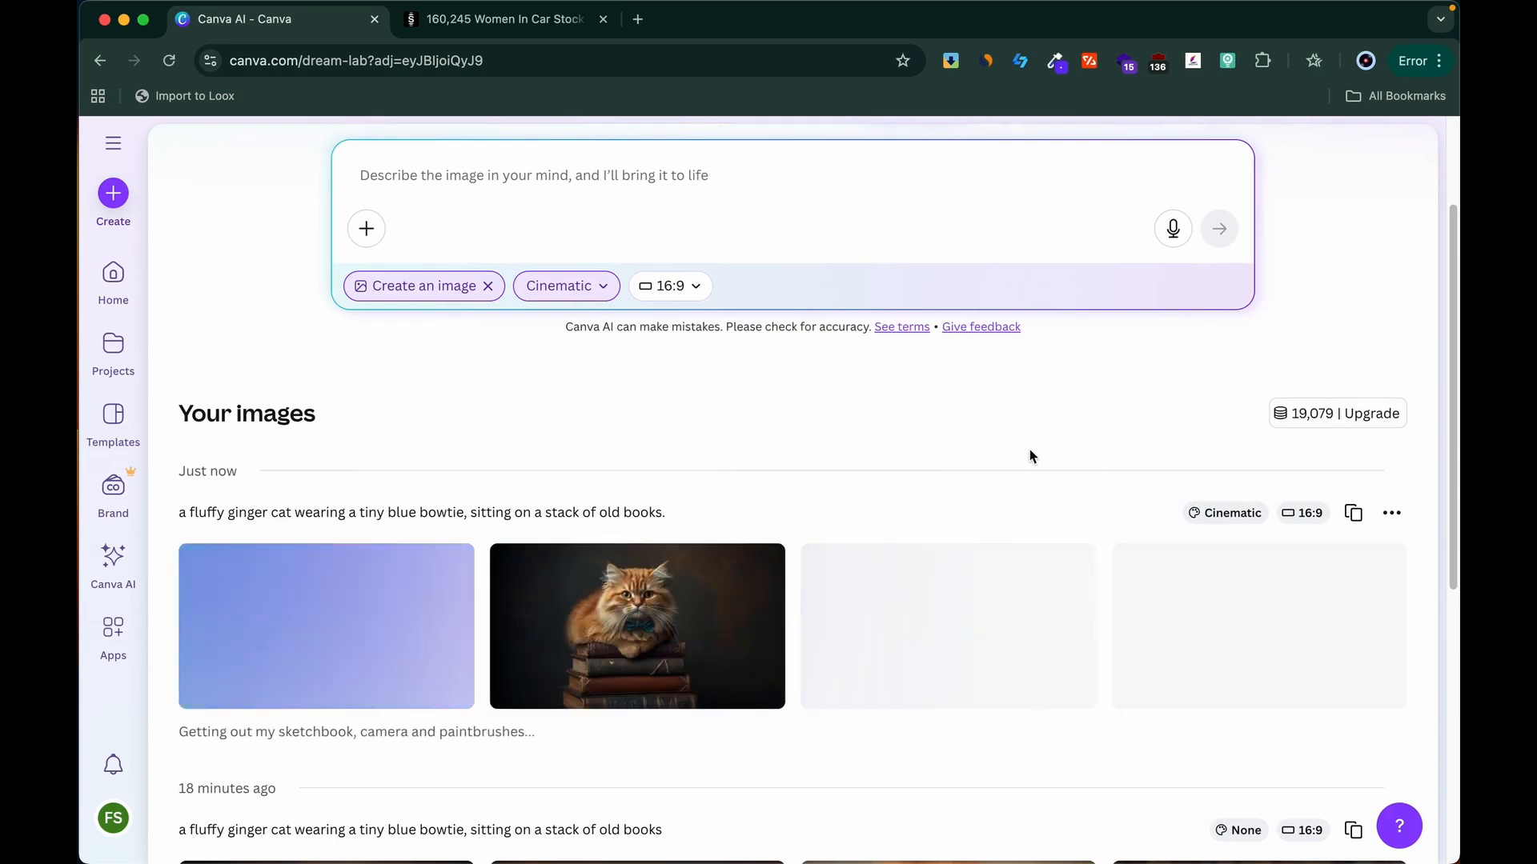
Step: Preview the second Cinematic cat image enlarged, close it, and view the list of image styles again
{"action": "scroll", "coordinate": [1029, 449], "scroll_direction": "down", "scroll_amount": 1}
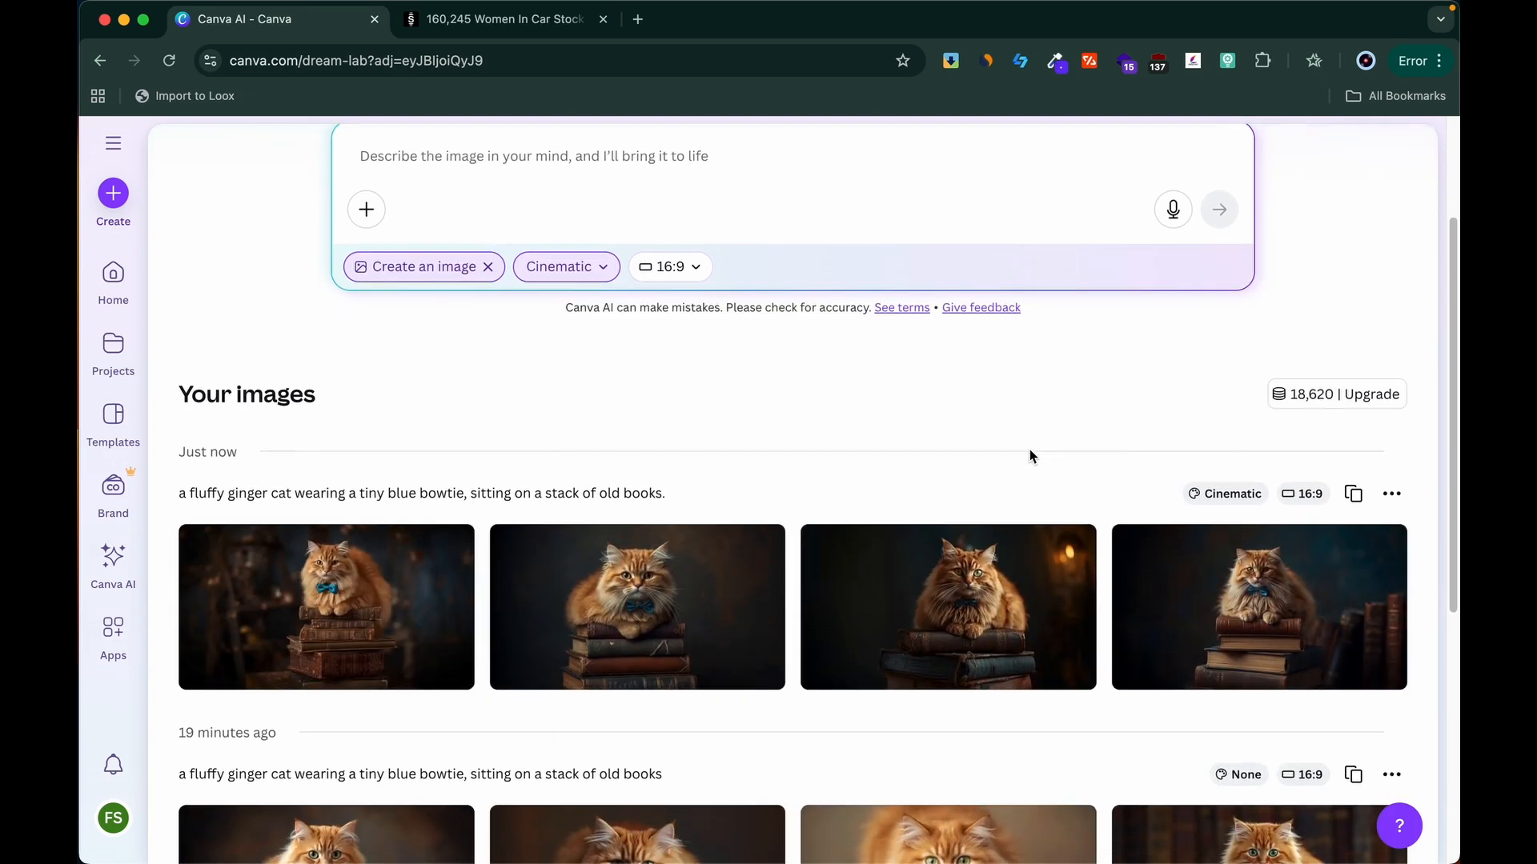
{"action": "left_click", "coordinate": [627, 581]}
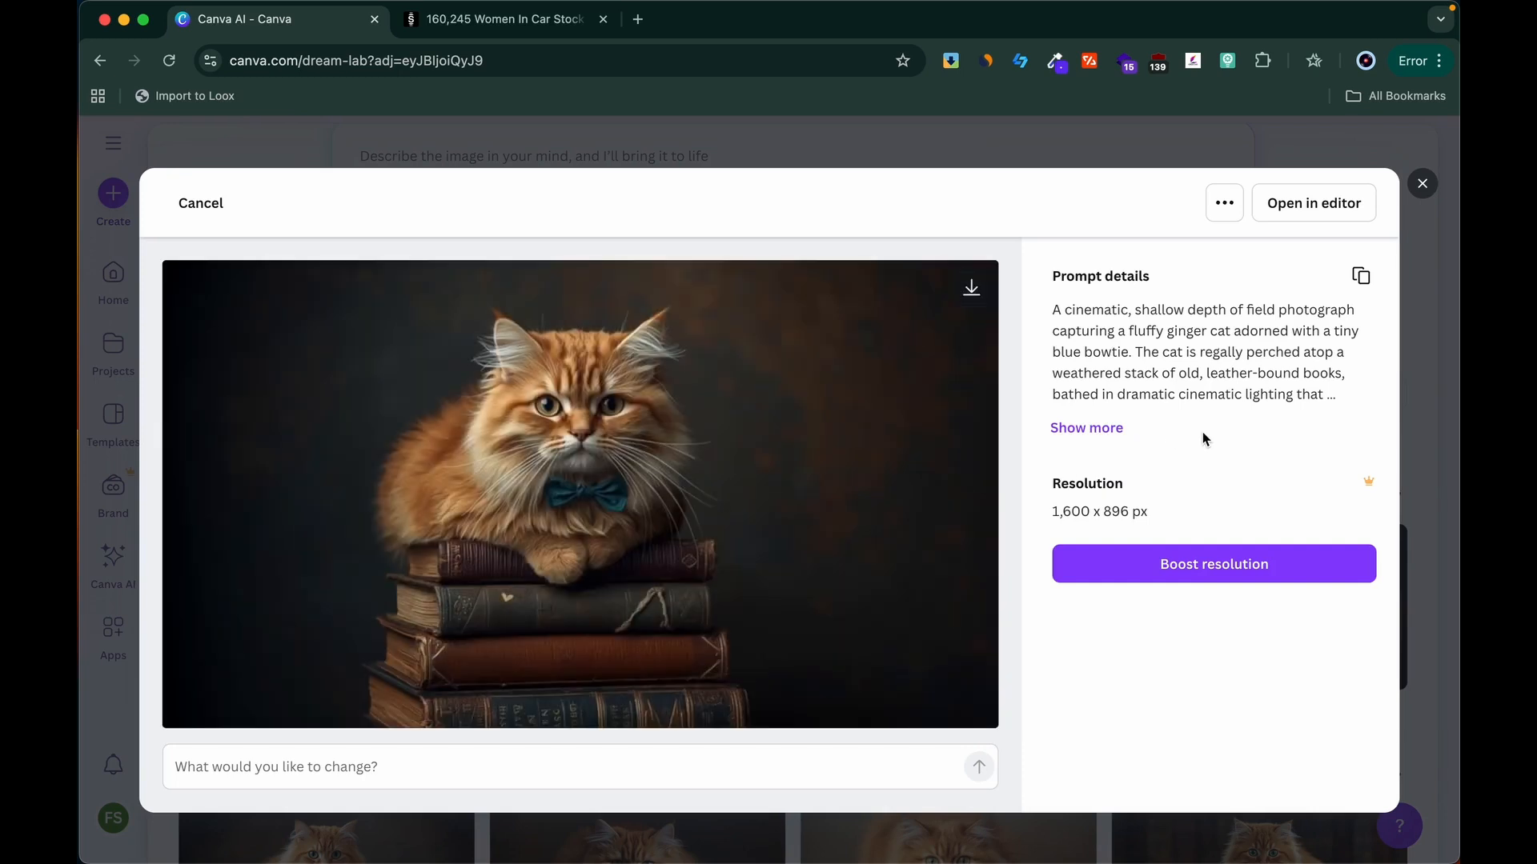
{"action": "left_click", "coordinate": [1422, 184]}
{"action": "left_click", "coordinate": [582, 272]}
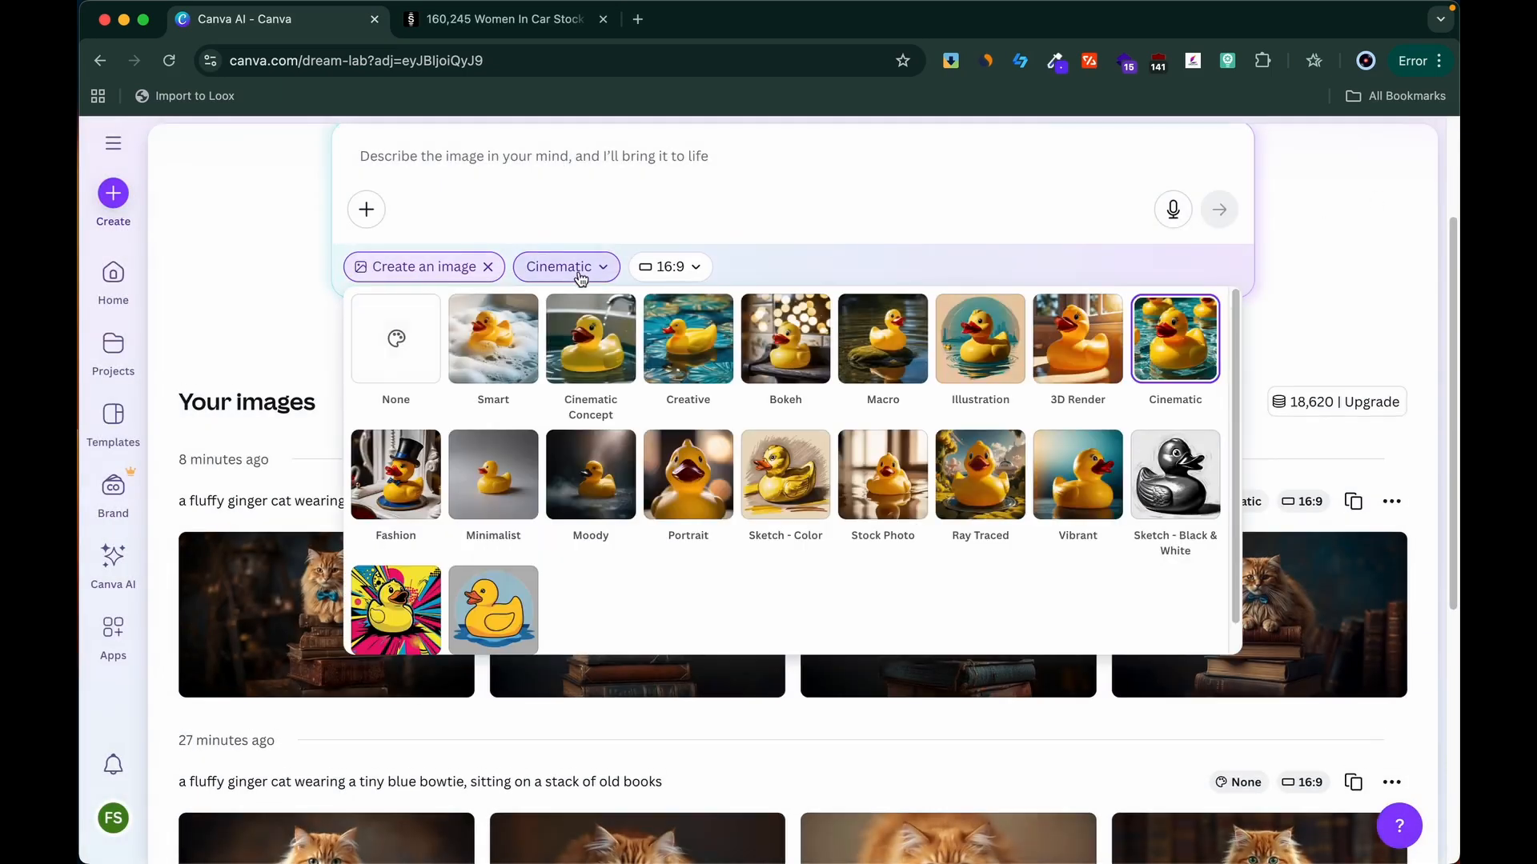
Step: Open the first Cinematic cat image for editing as a design
{"action": "scroll", "coordinate": [680, 496], "scroll_direction": "up", "scroll_amount": 2}
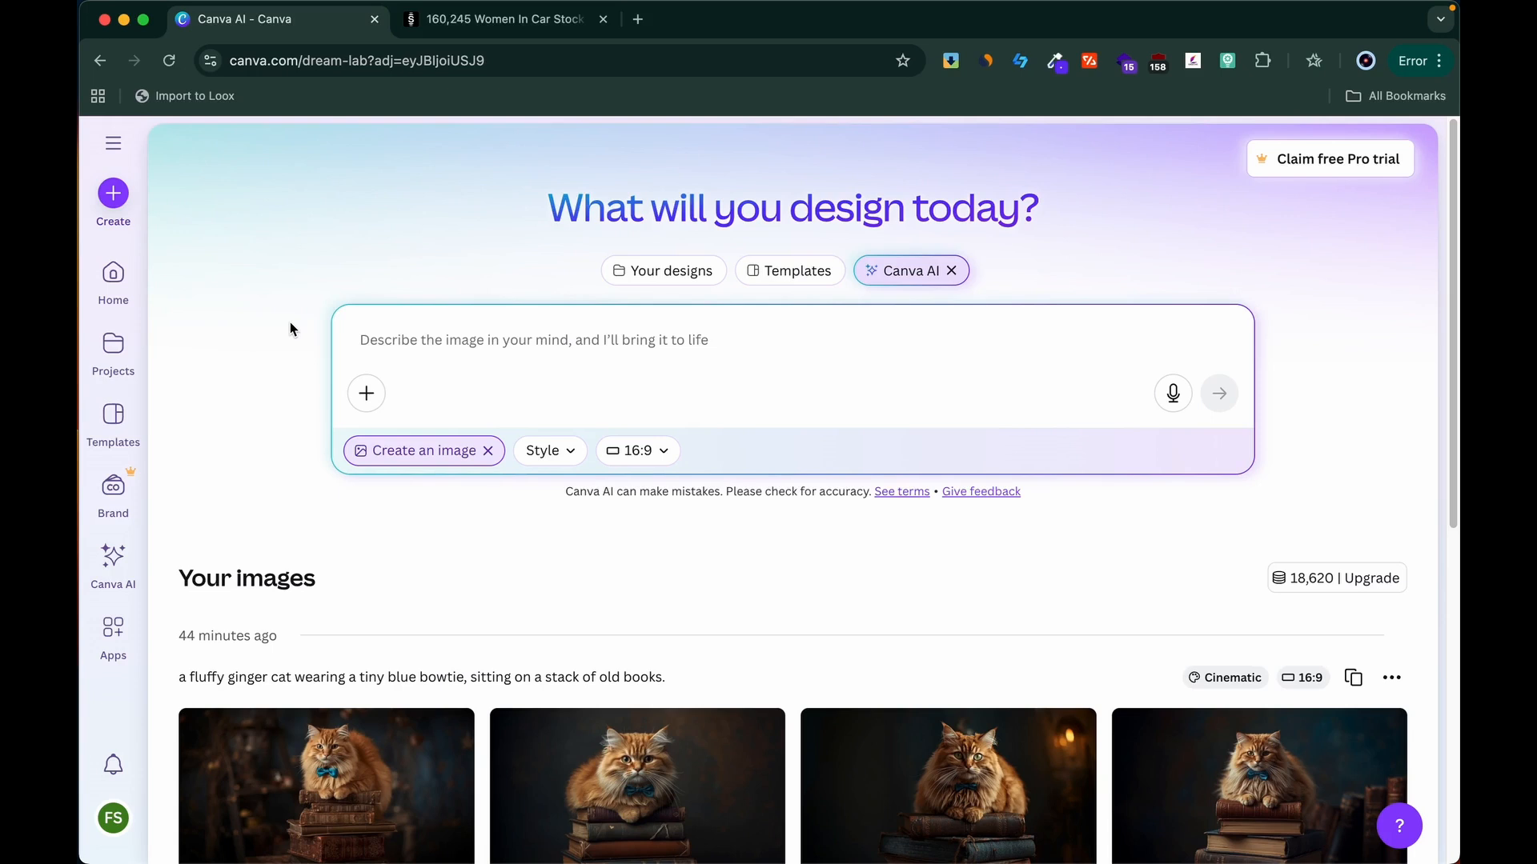
{"action": "scroll", "coordinate": [406, 565], "scroll_direction": "down", "scroll_amount": 5}
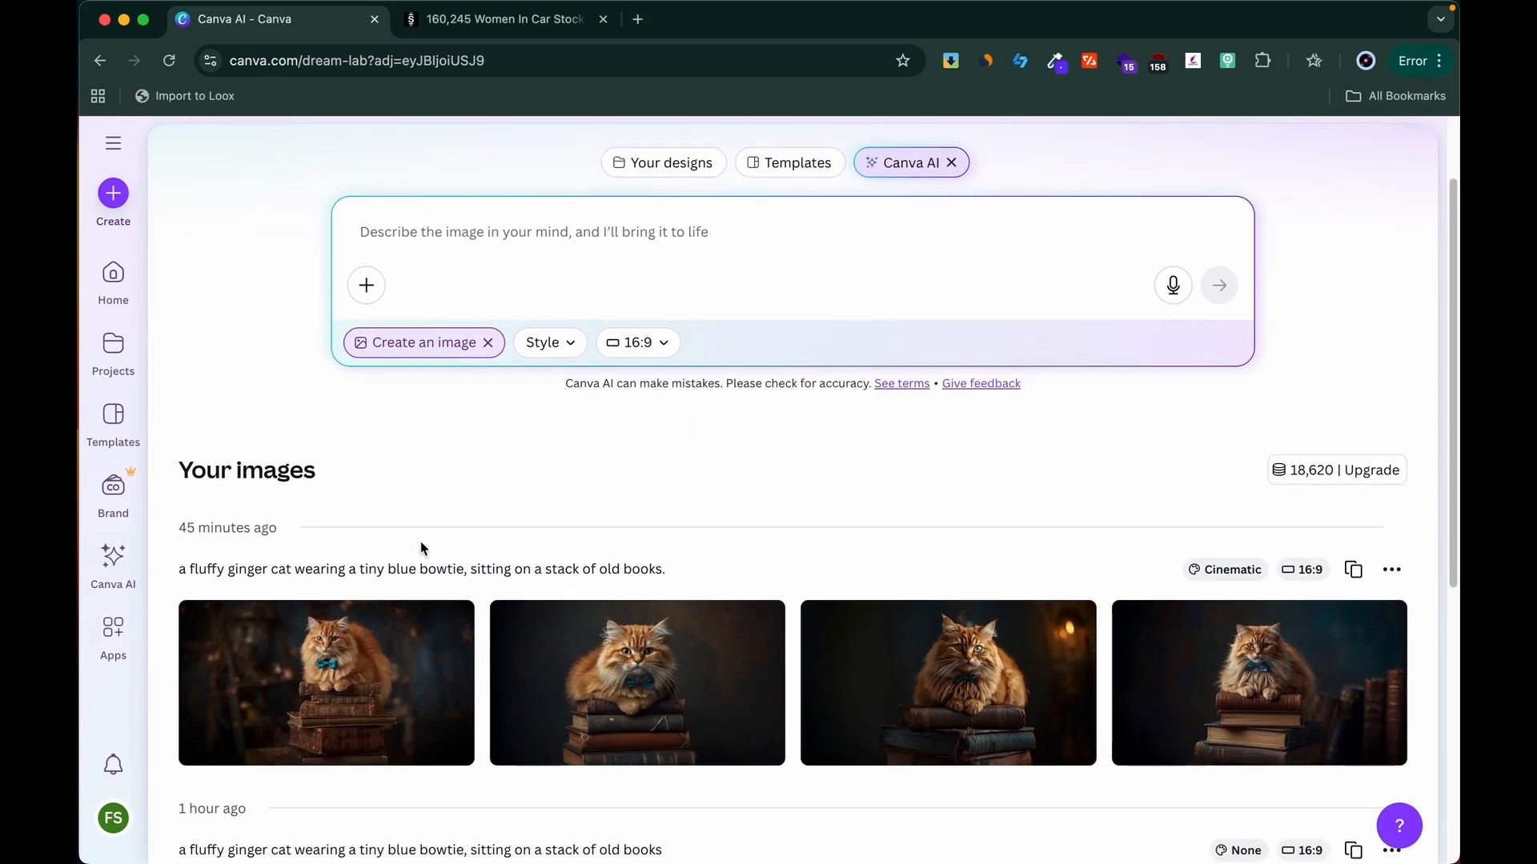
{"action": "mouse_move", "coordinate": [419, 579]}
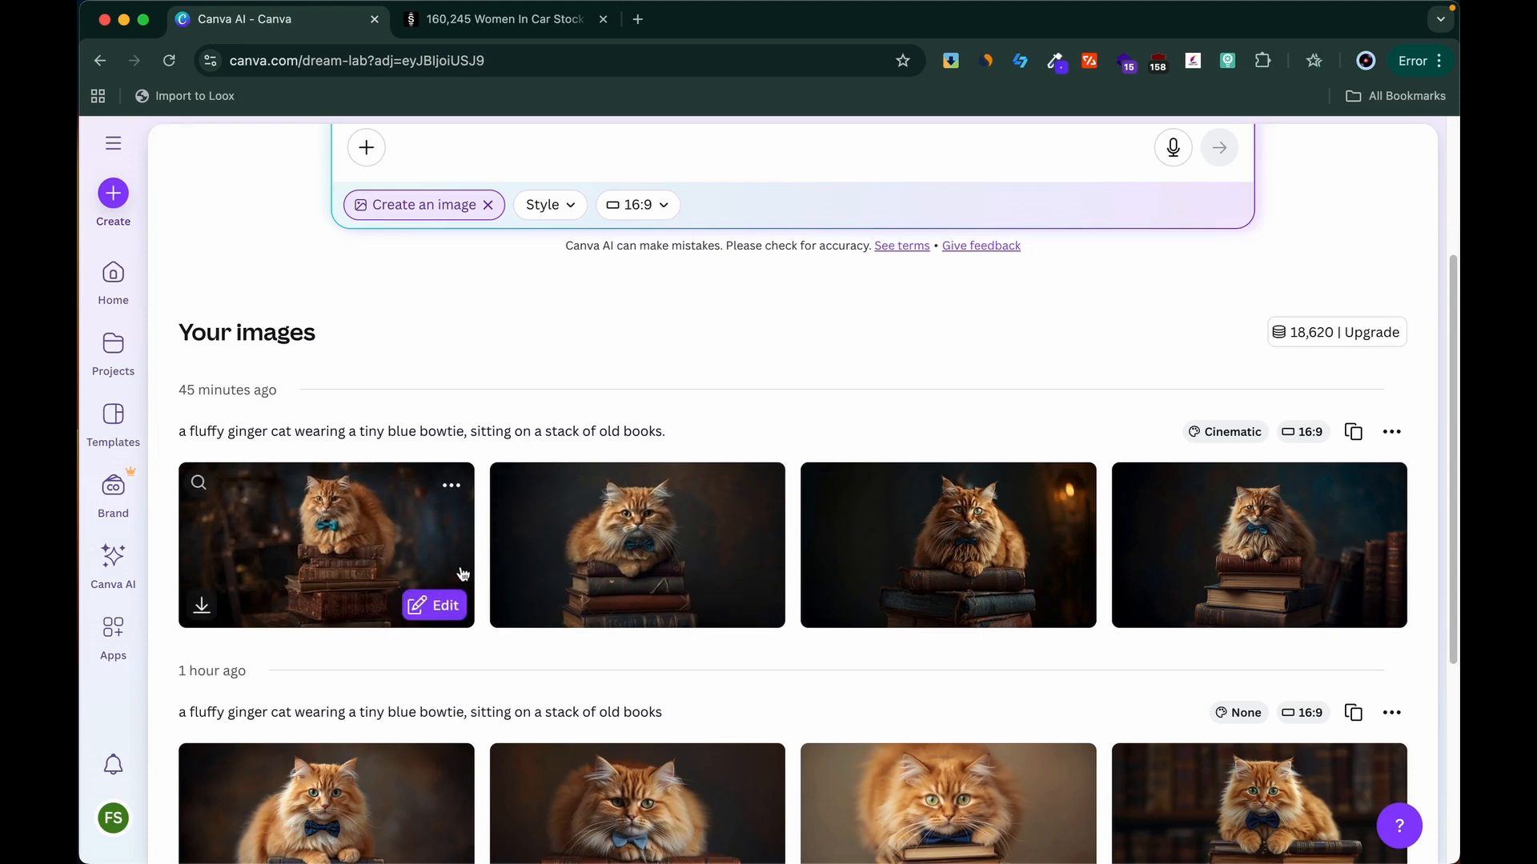
{"action": "left_click", "coordinate": [448, 602]}
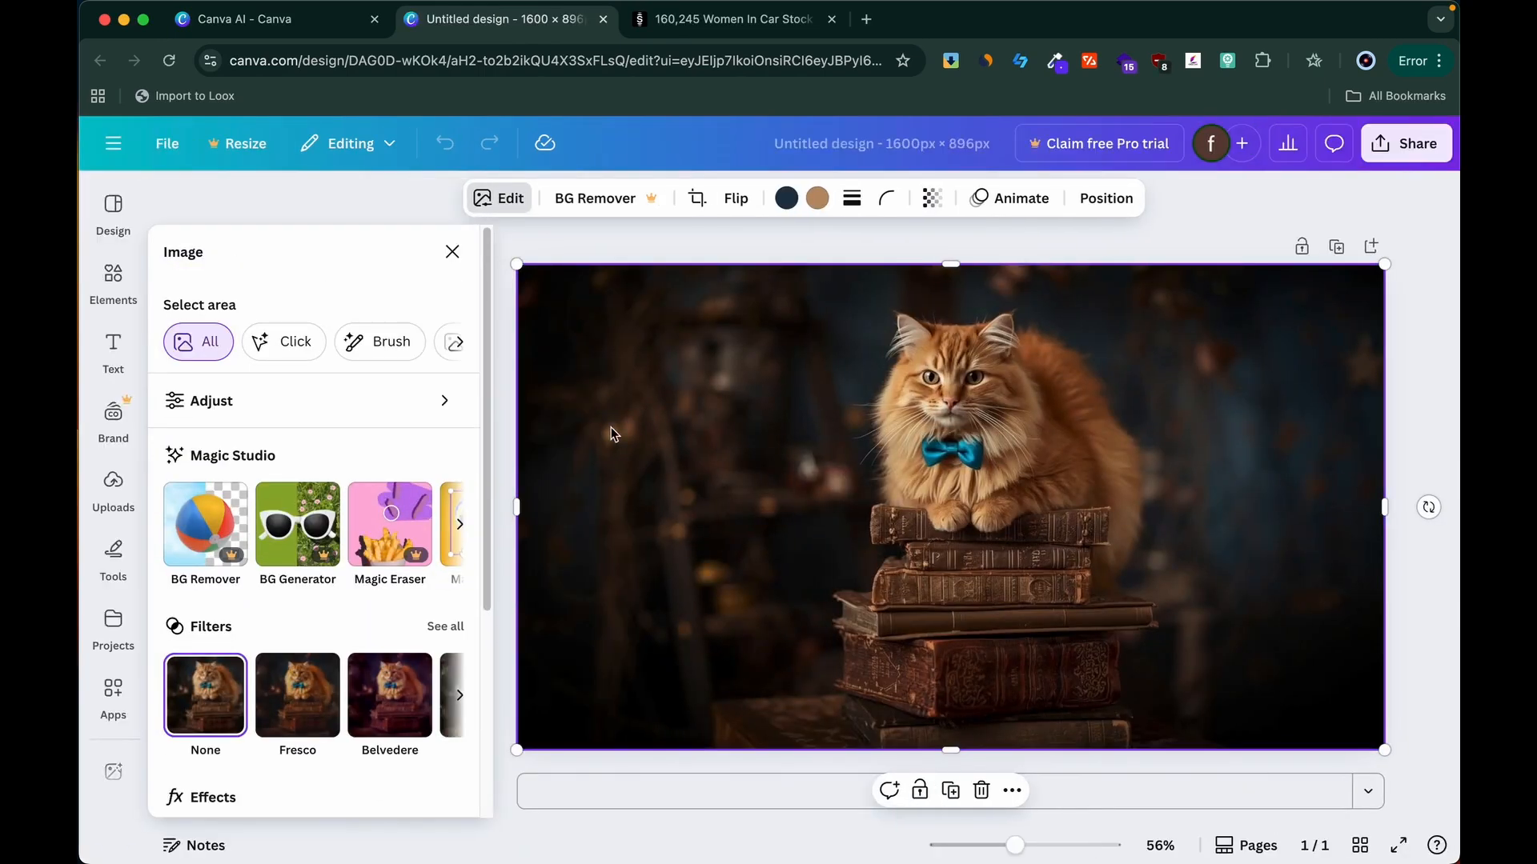
Step: Raise the cat image's brightness to 18 and slightly lower its colour temperature
{"action": "scroll", "coordinate": [363, 507], "scroll_direction": "down", "scroll_amount": 1}
{"action": "left_click_drag", "start_coordinate": [286, 597], "coordinate": [305, 597]}
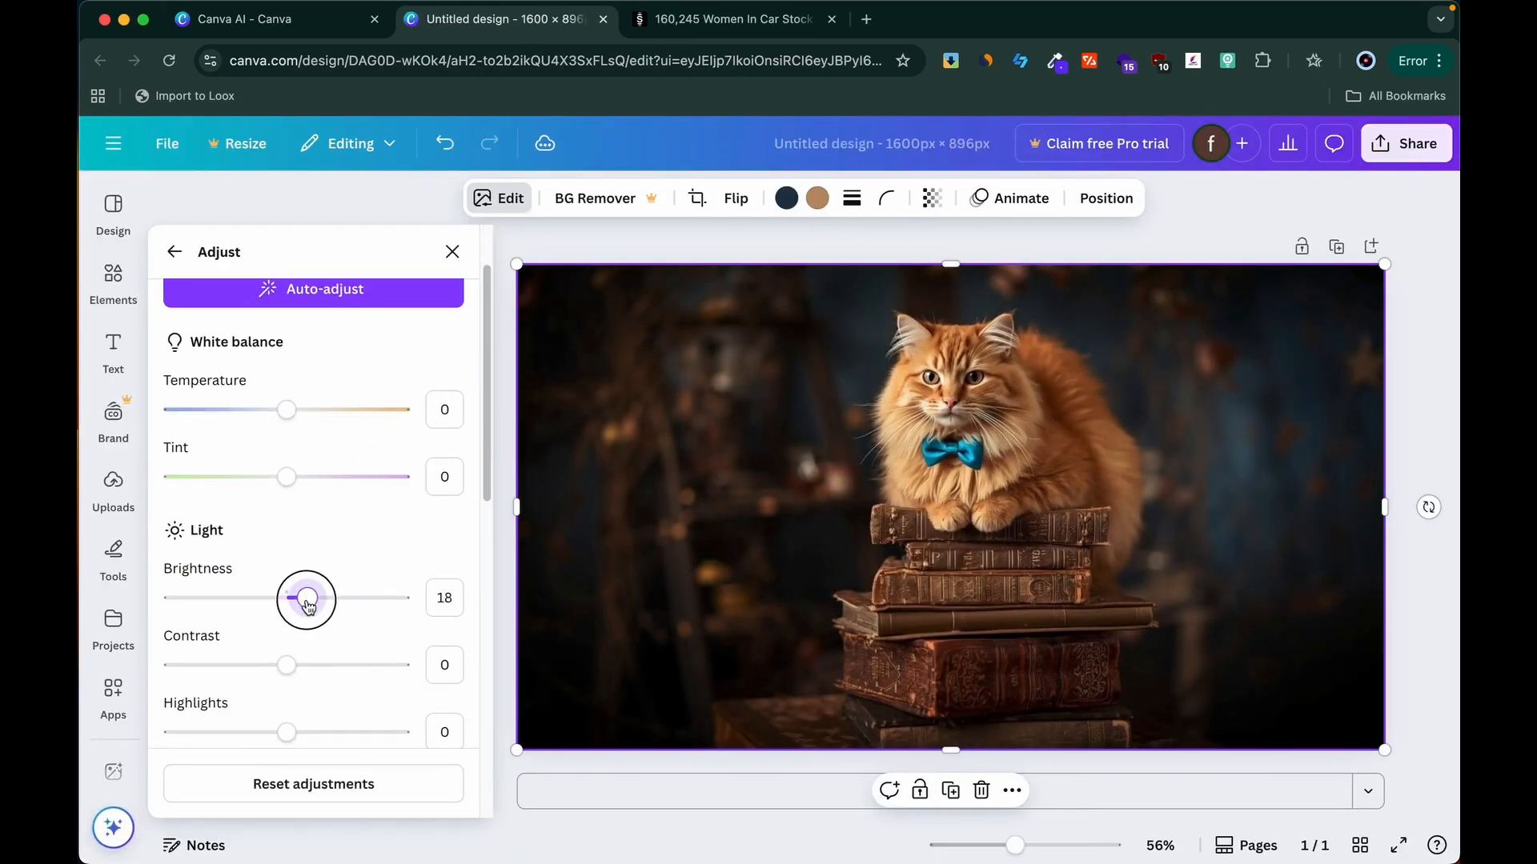
{"action": "mouse_move", "coordinate": [286, 406]}
{"action": "left_mouse_down"}
{"action": "mouse_move", "coordinate": [261, 411]}
{"action": "mouse_move", "coordinate": [274, 410]}
{"action": "left_mouse_up"}
{"action": "scroll", "coordinate": [264, 384], "scroll_direction": "up", "scroll_amount": 2}
{"action": "left_click", "coordinate": [175, 252]}
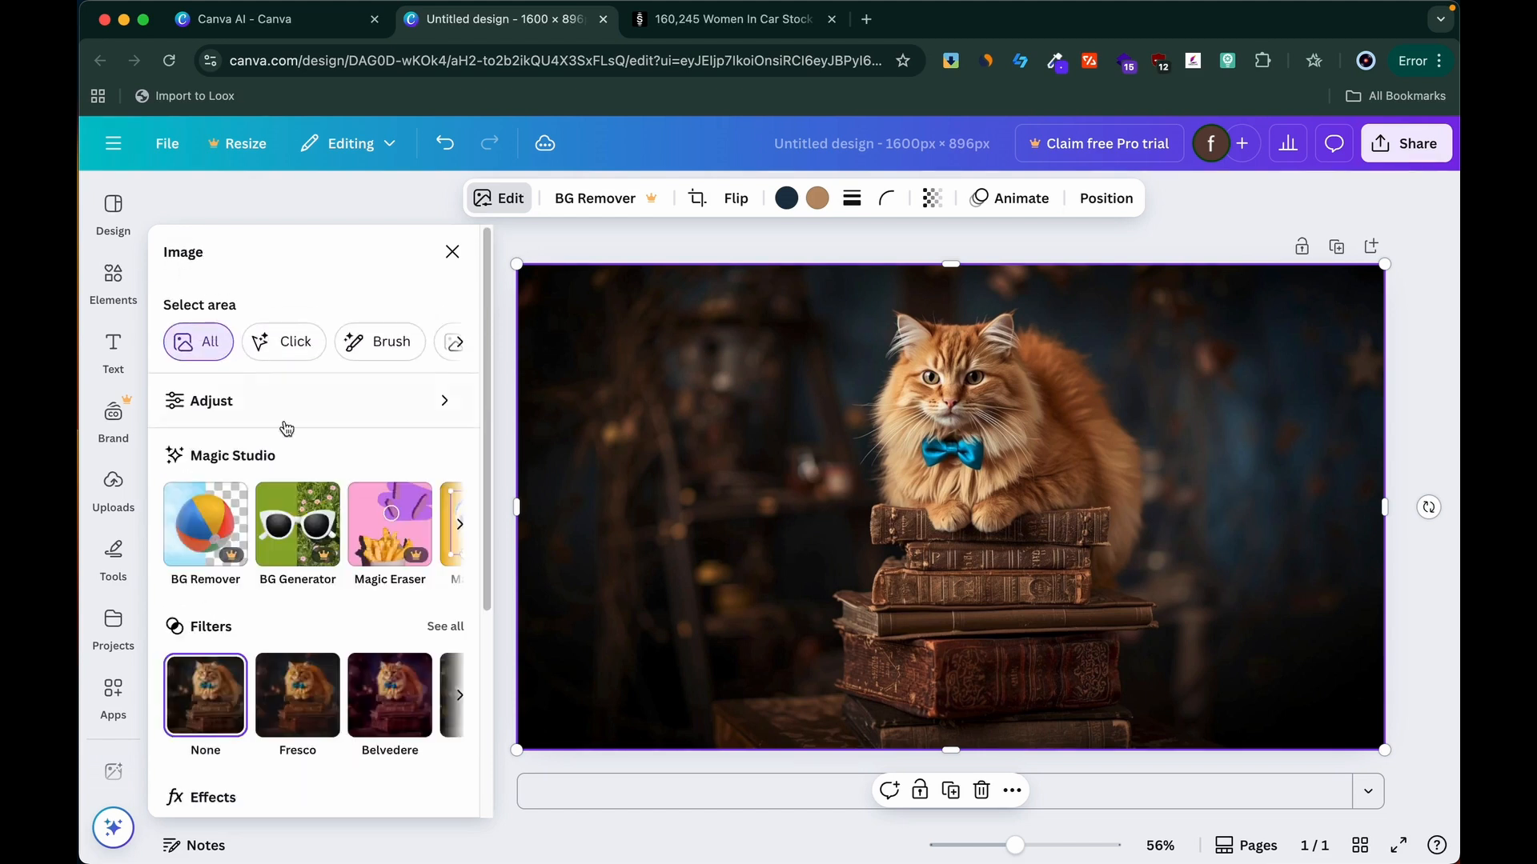
{"action": "scroll", "coordinate": [312, 480], "scroll_direction": "down", "scroll_amount": 4}
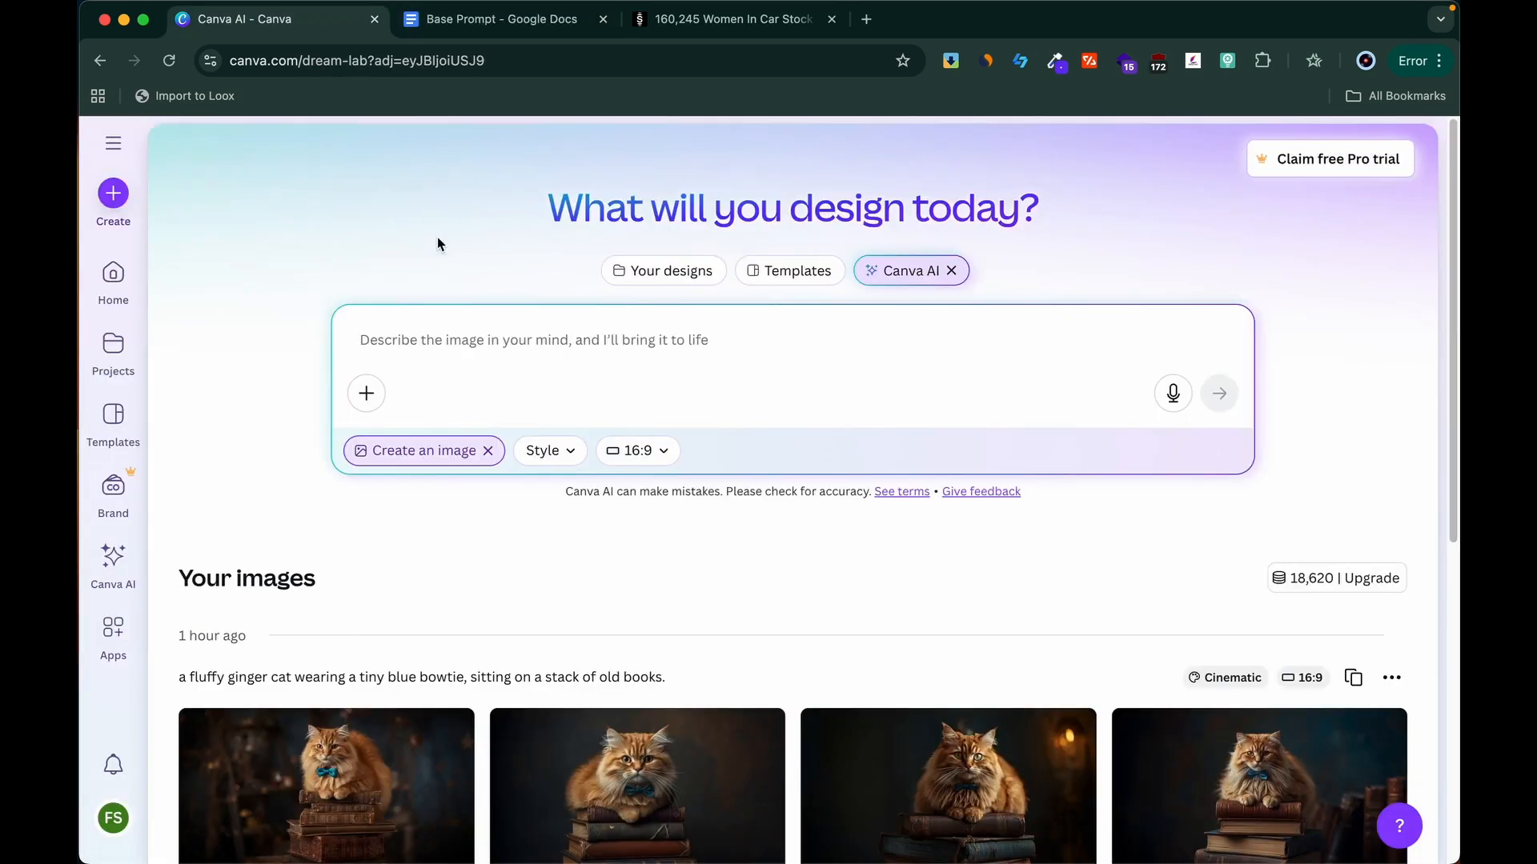
Step: Switch to the Base Prompt document in Google Docs and read its brand mascot, social media feed and custom icon set examples
{"action": "left_click", "coordinate": [503, 20]}
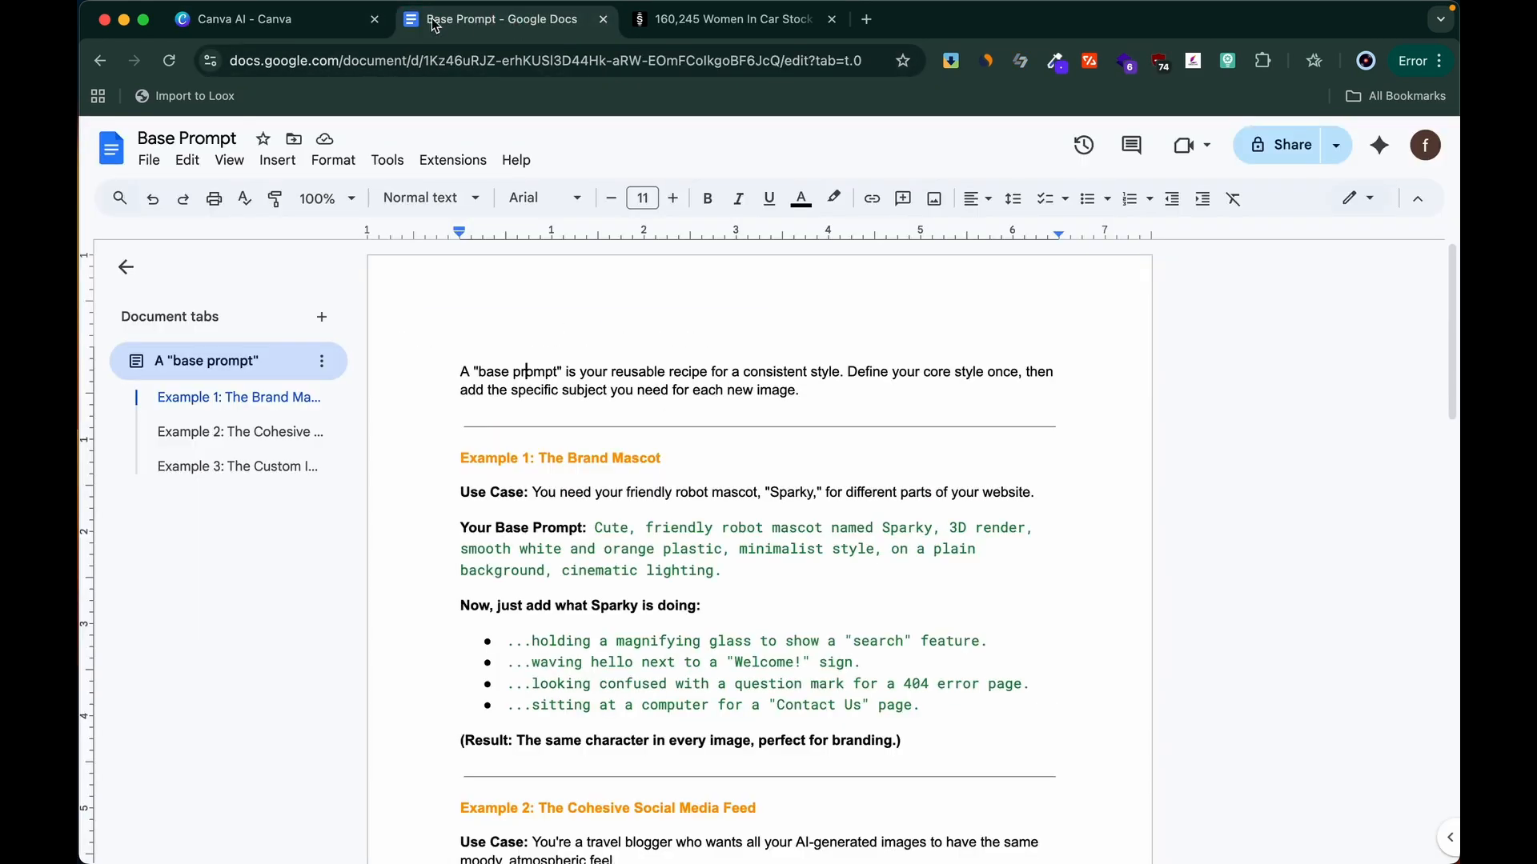
{"action": "scroll", "coordinate": [862, 418], "scroll_direction": "down", "scroll_amount": 2}
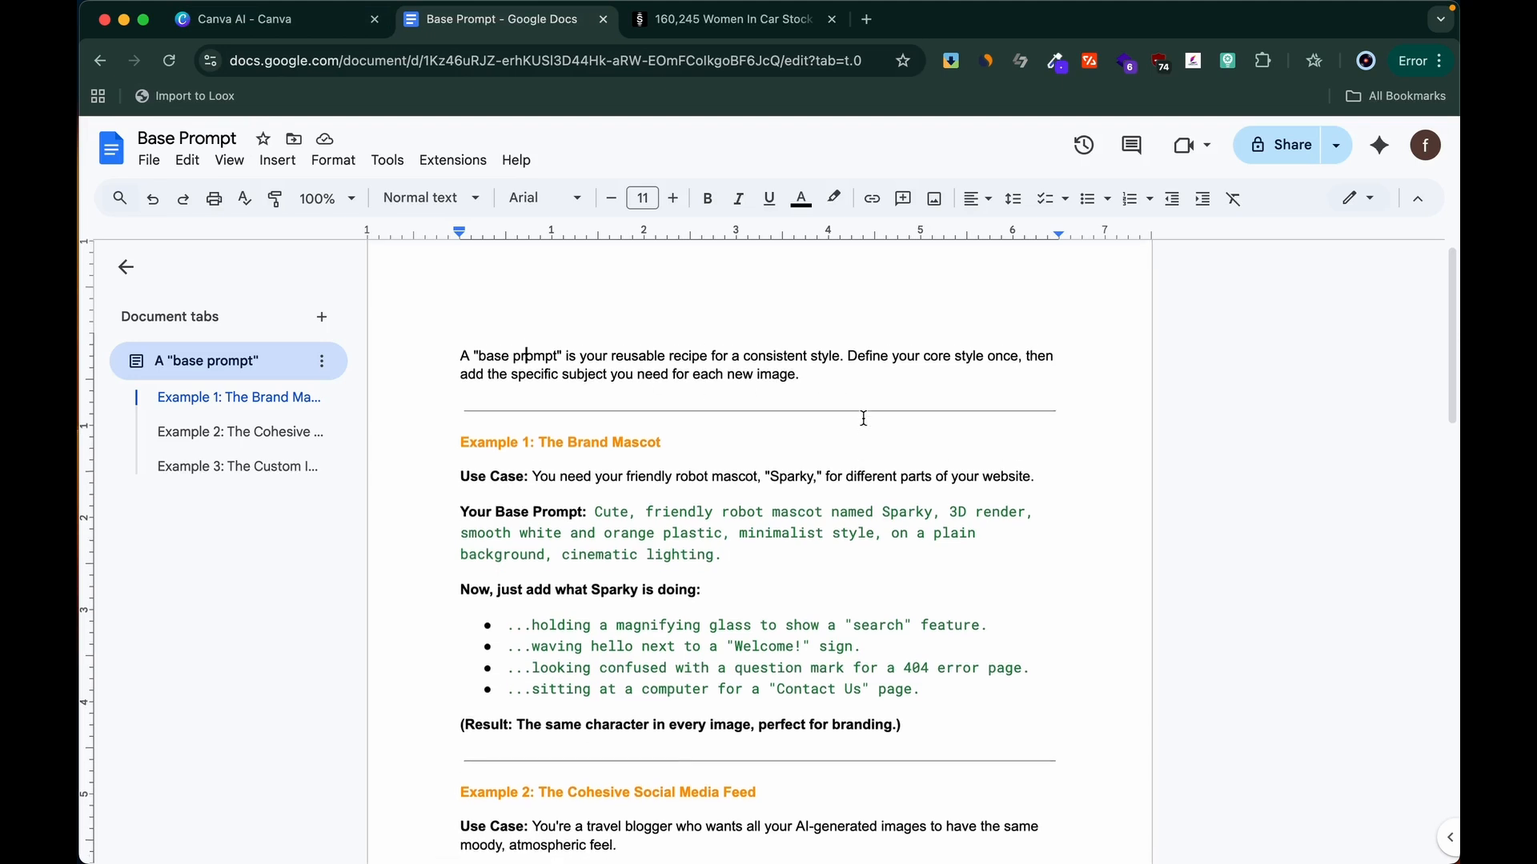
{"action": "scroll", "coordinate": [863, 418], "scroll_direction": "down", "scroll_amount": 4}
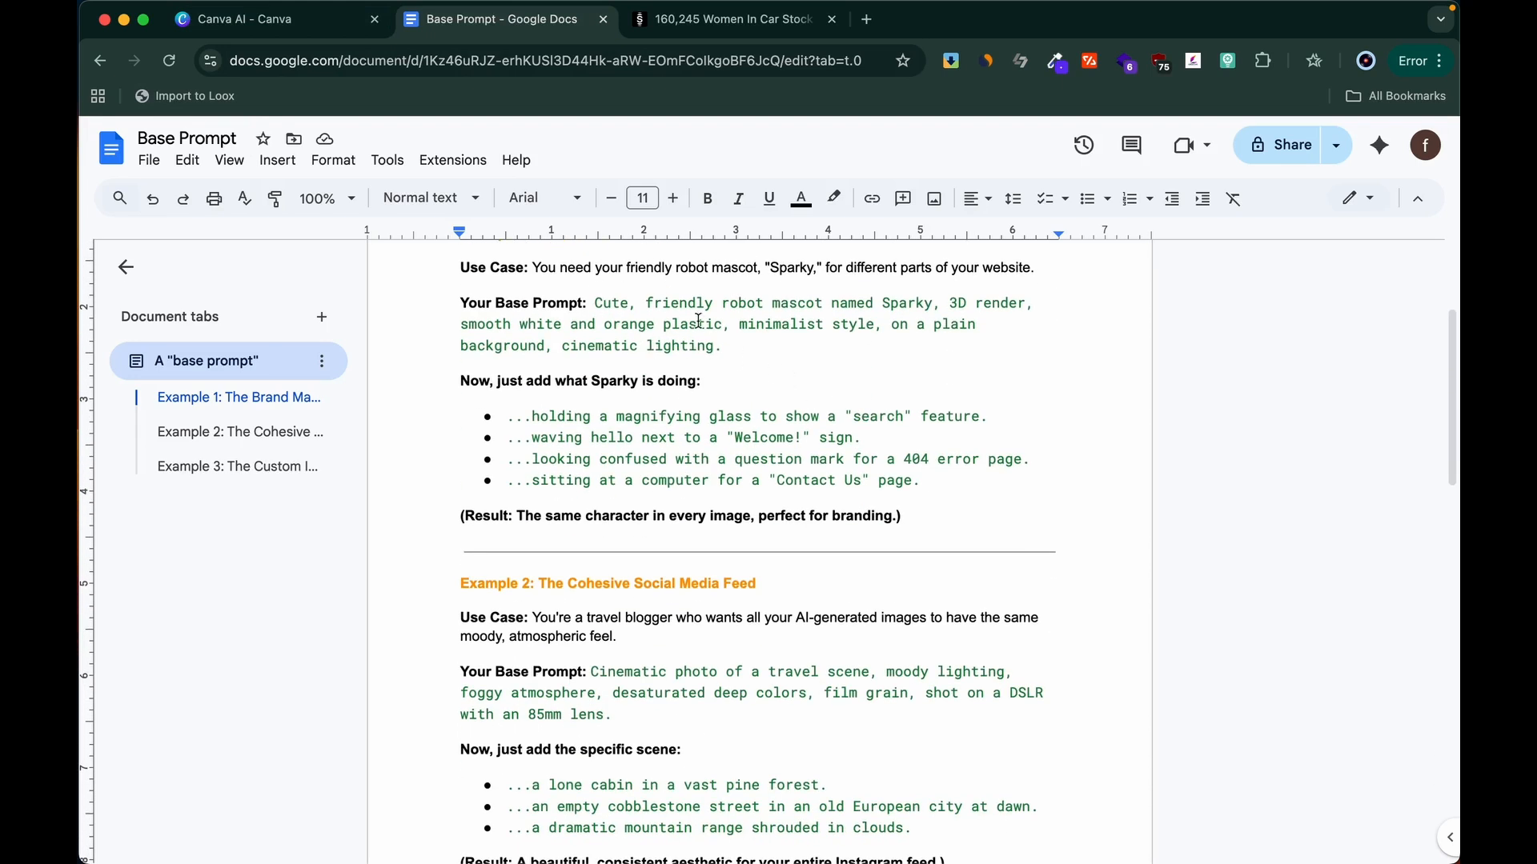
{"action": "scroll", "coordinate": [777, 378], "scroll_direction": "down", "scroll_amount": 1}
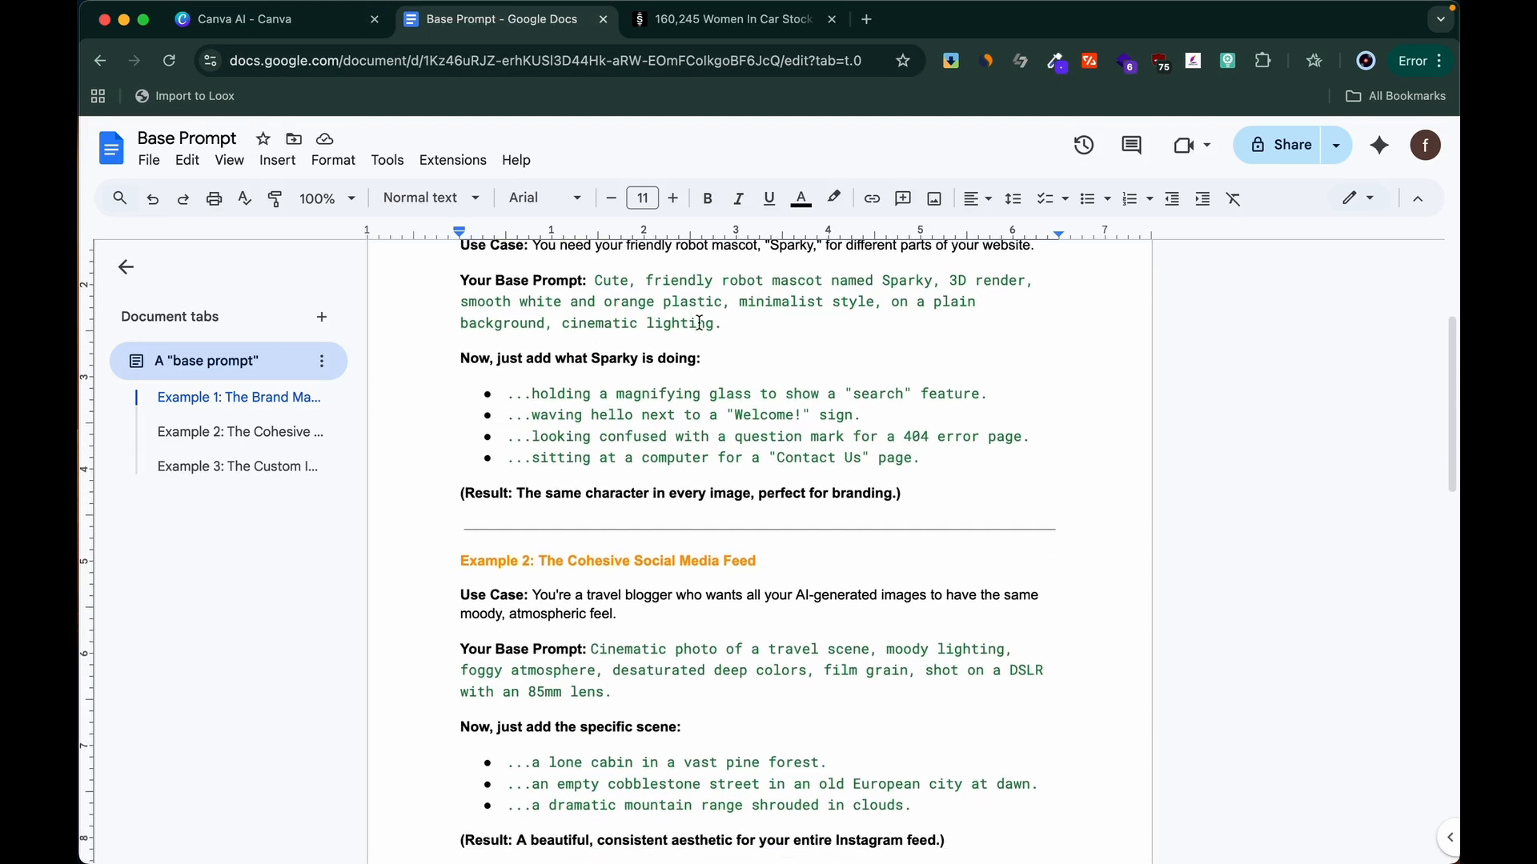
{"action": "scroll", "coordinate": [696, 312], "scroll_direction": "down", "scroll_amount": 2}
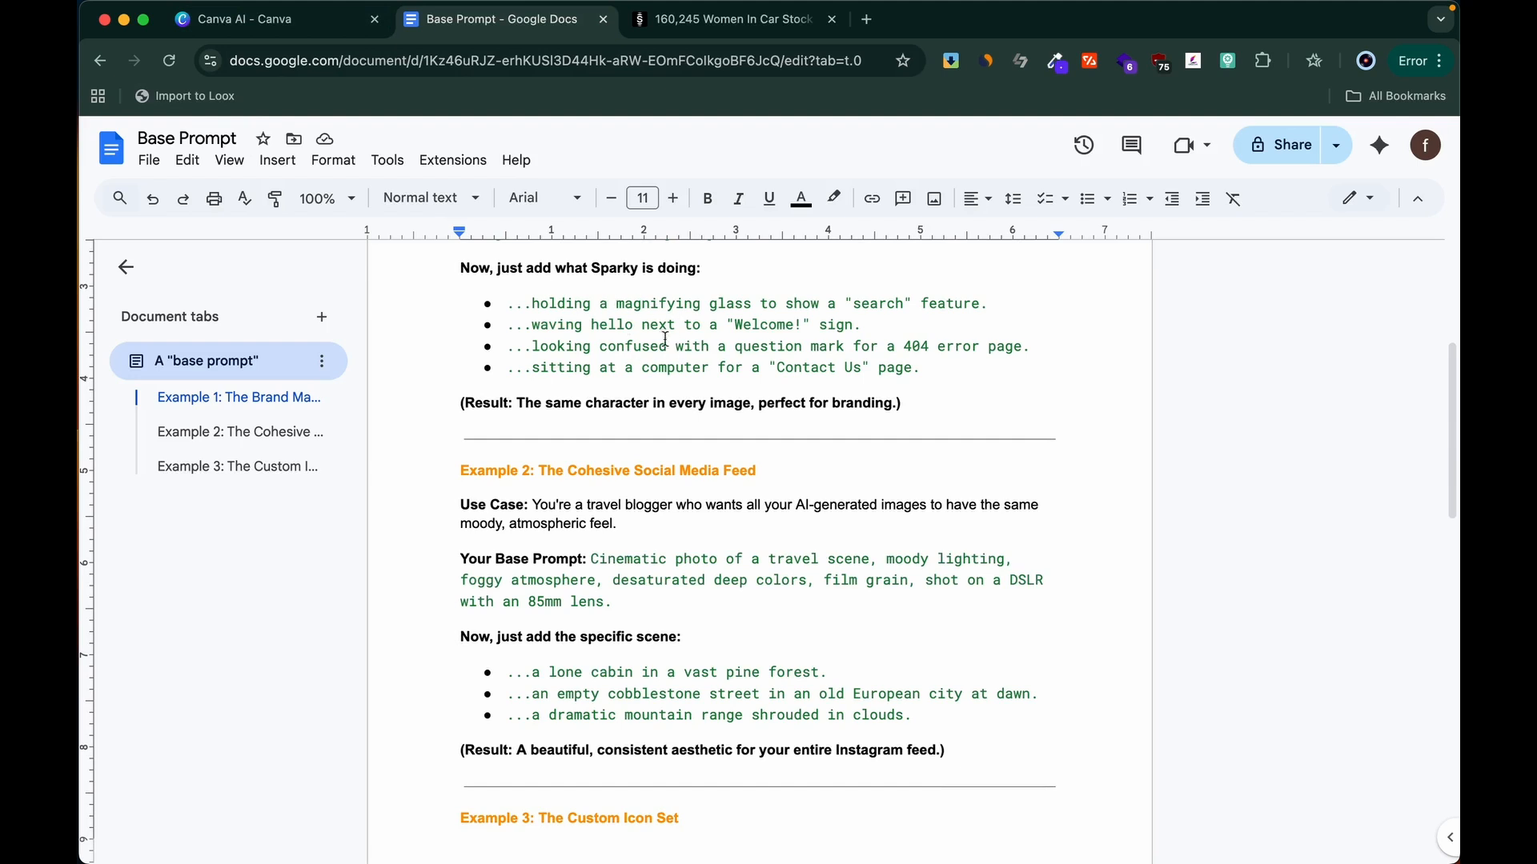
{"action": "scroll", "coordinate": [665, 339], "scroll_direction": "down", "scroll_amount": 5}
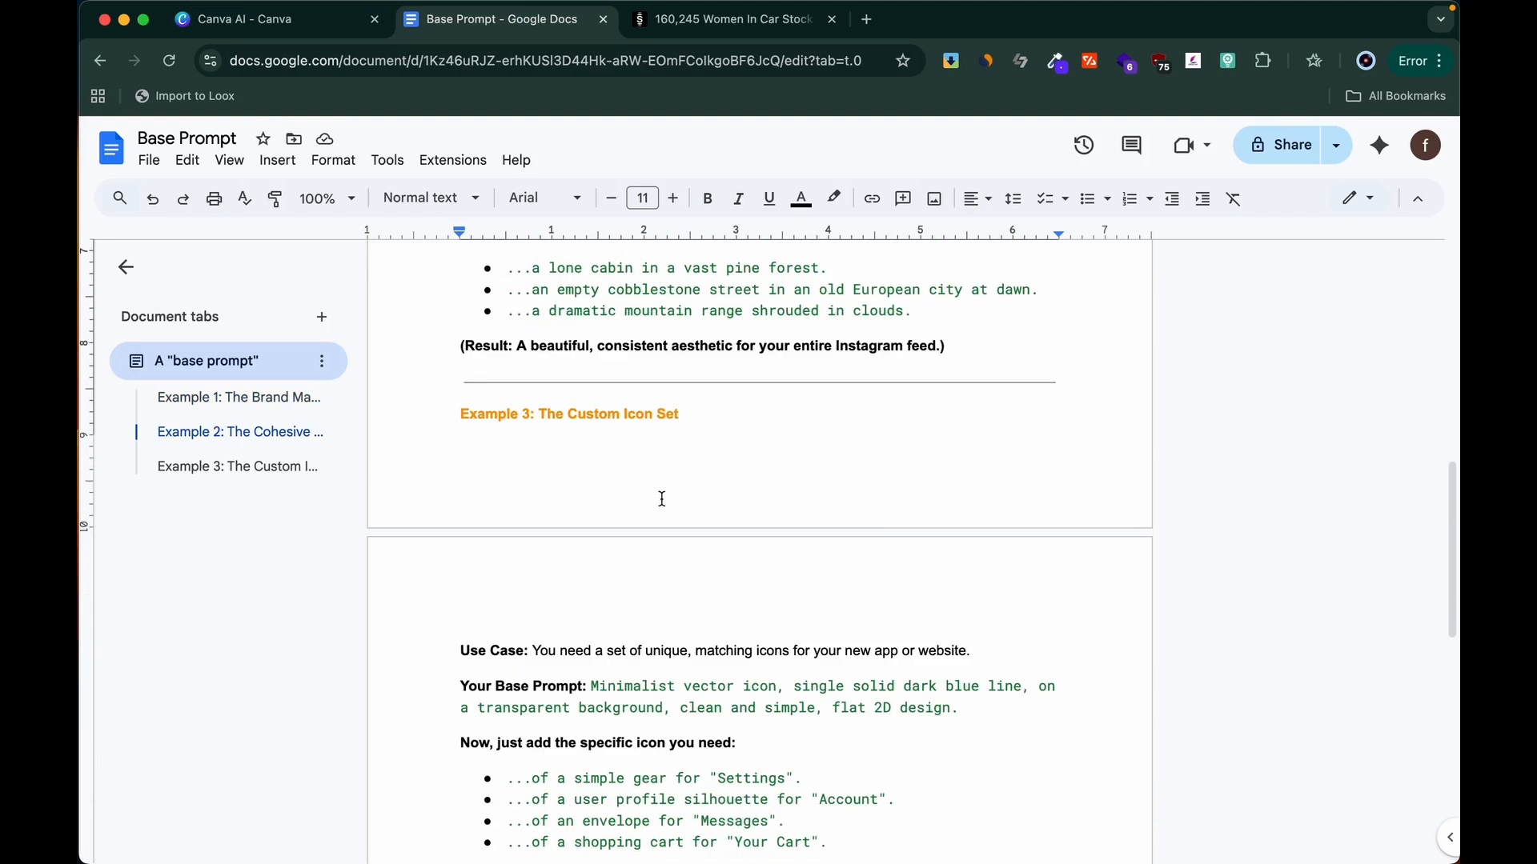
{"action": "scroll", "coordinate": [662, 520], "scroll_direction": "down", "scroll_amount": 2}
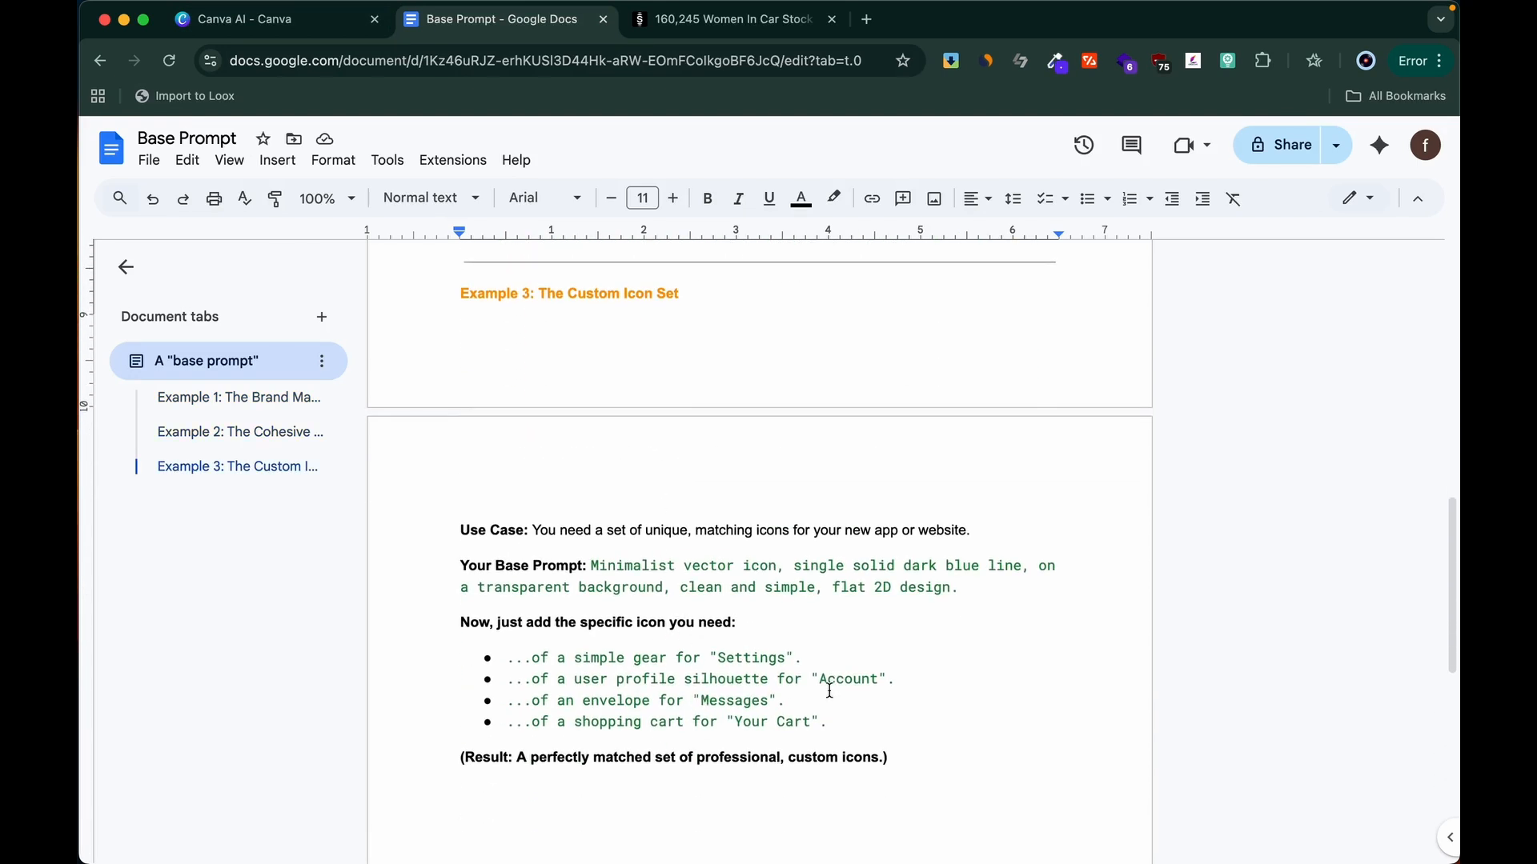
{"action": "scroll", "coordinate": [630, 488], "scroll_direction": "up", "scroll_amount": 12}
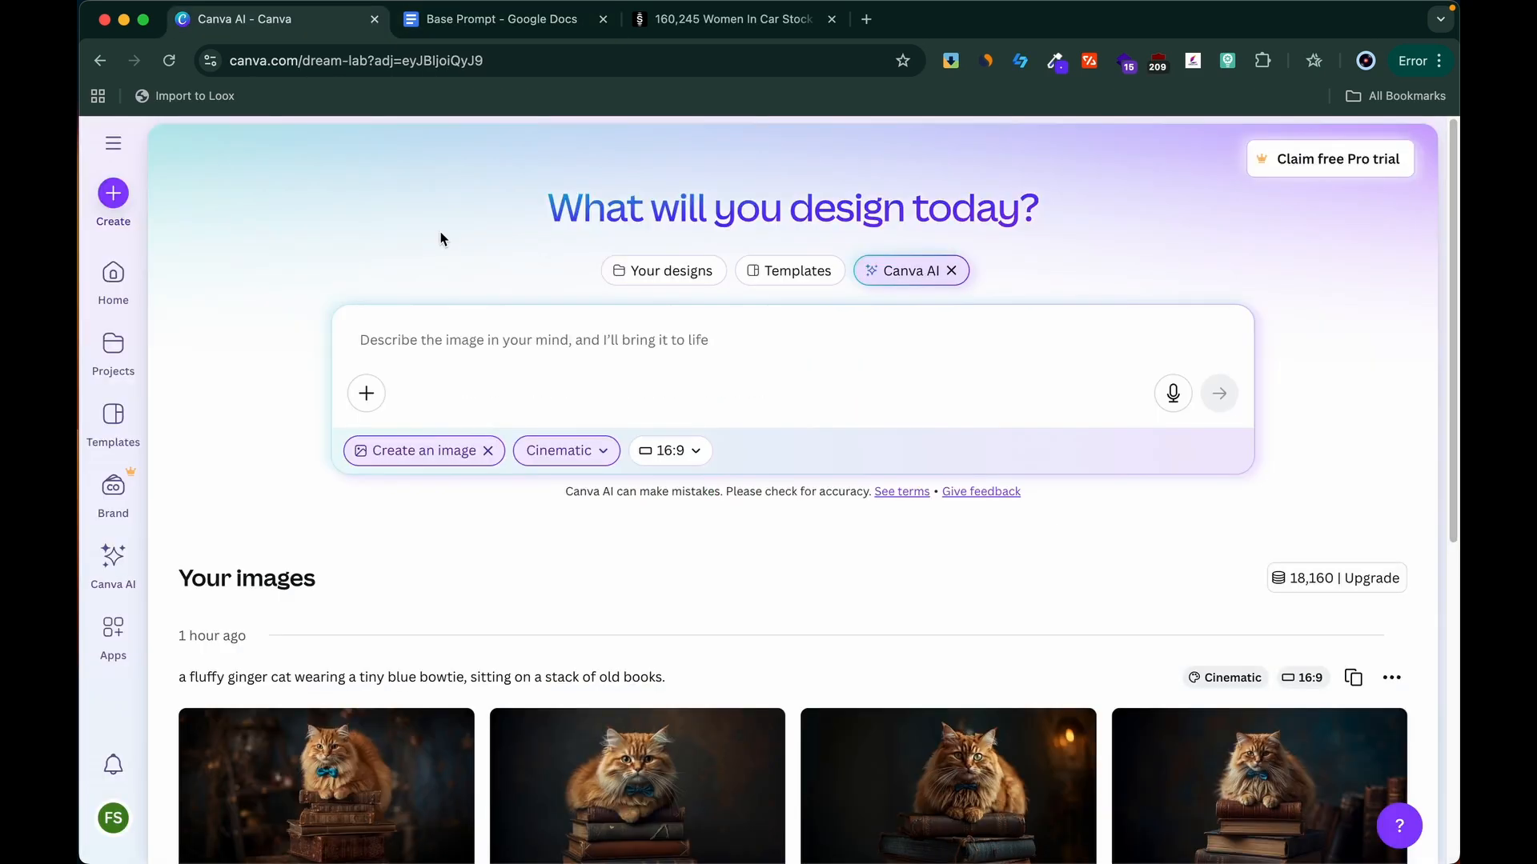
Step: Generate images in Canva AI from "a cup of coffee on a table, shot on a DSLR camera, 85 mm lens, with a shallow depth of field."
{"action": "left_click", "coordinate": [425, 338]}
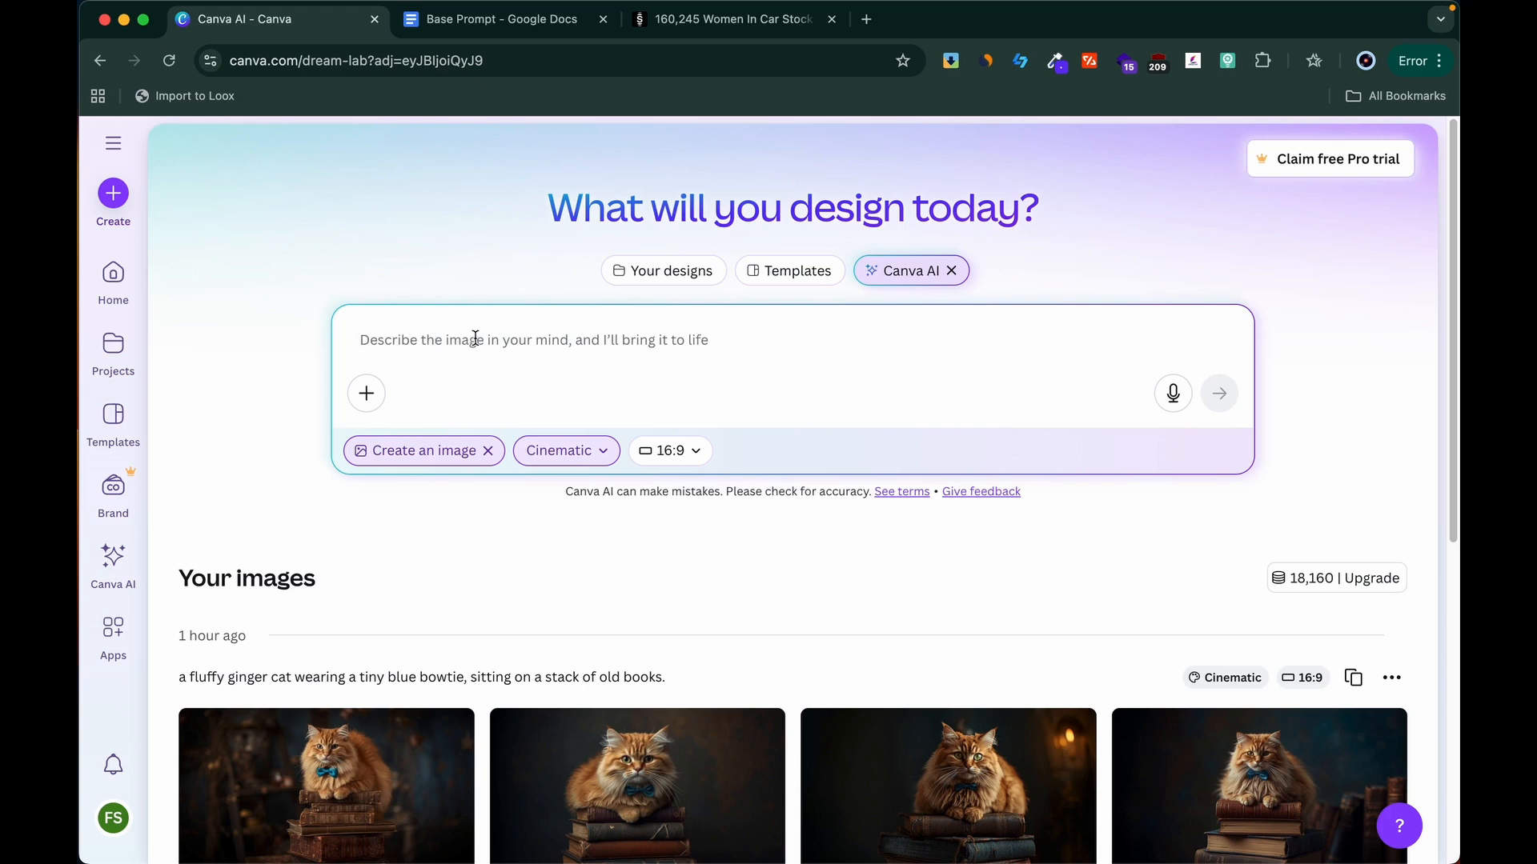
{"action": "type", "text": "a cup of coffee on a table"}
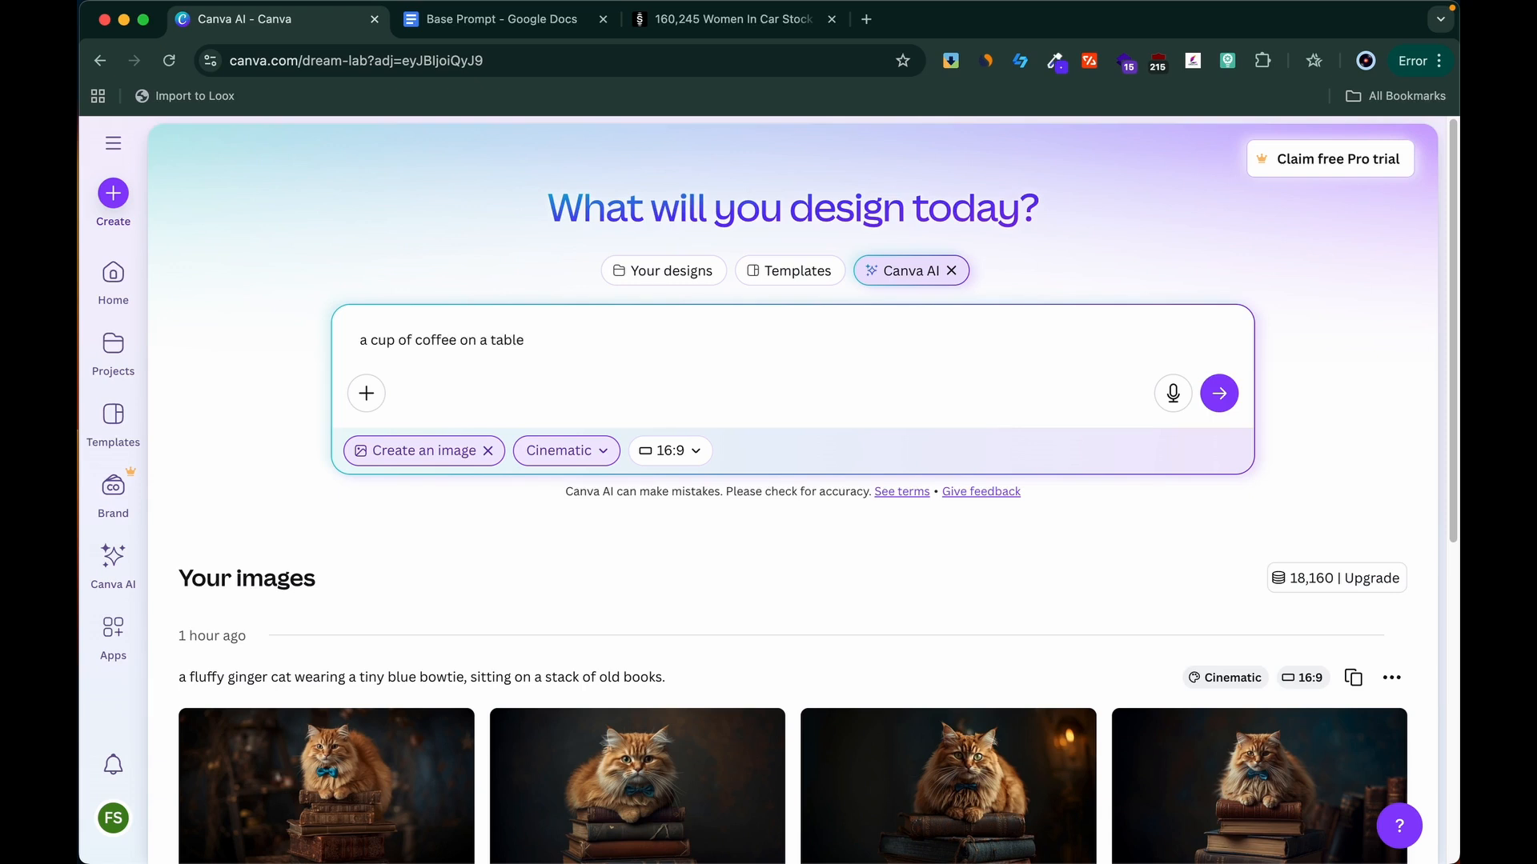
{"action": "type", "text": ", shot on a DSLR camera, 8"}
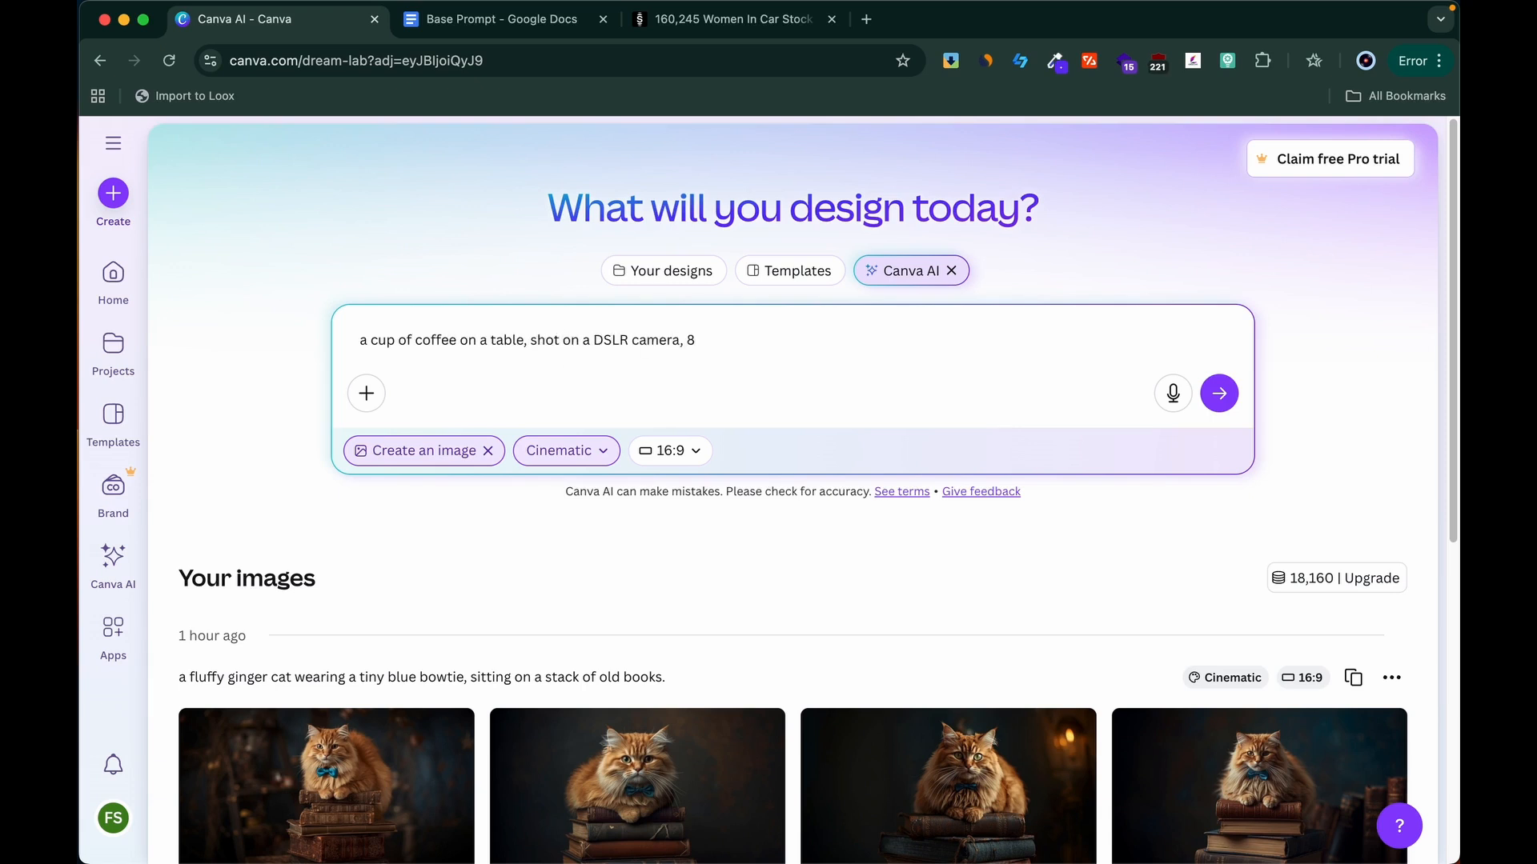
{"action": "type", "text": "5 mm lens, with a shallow depth of"}
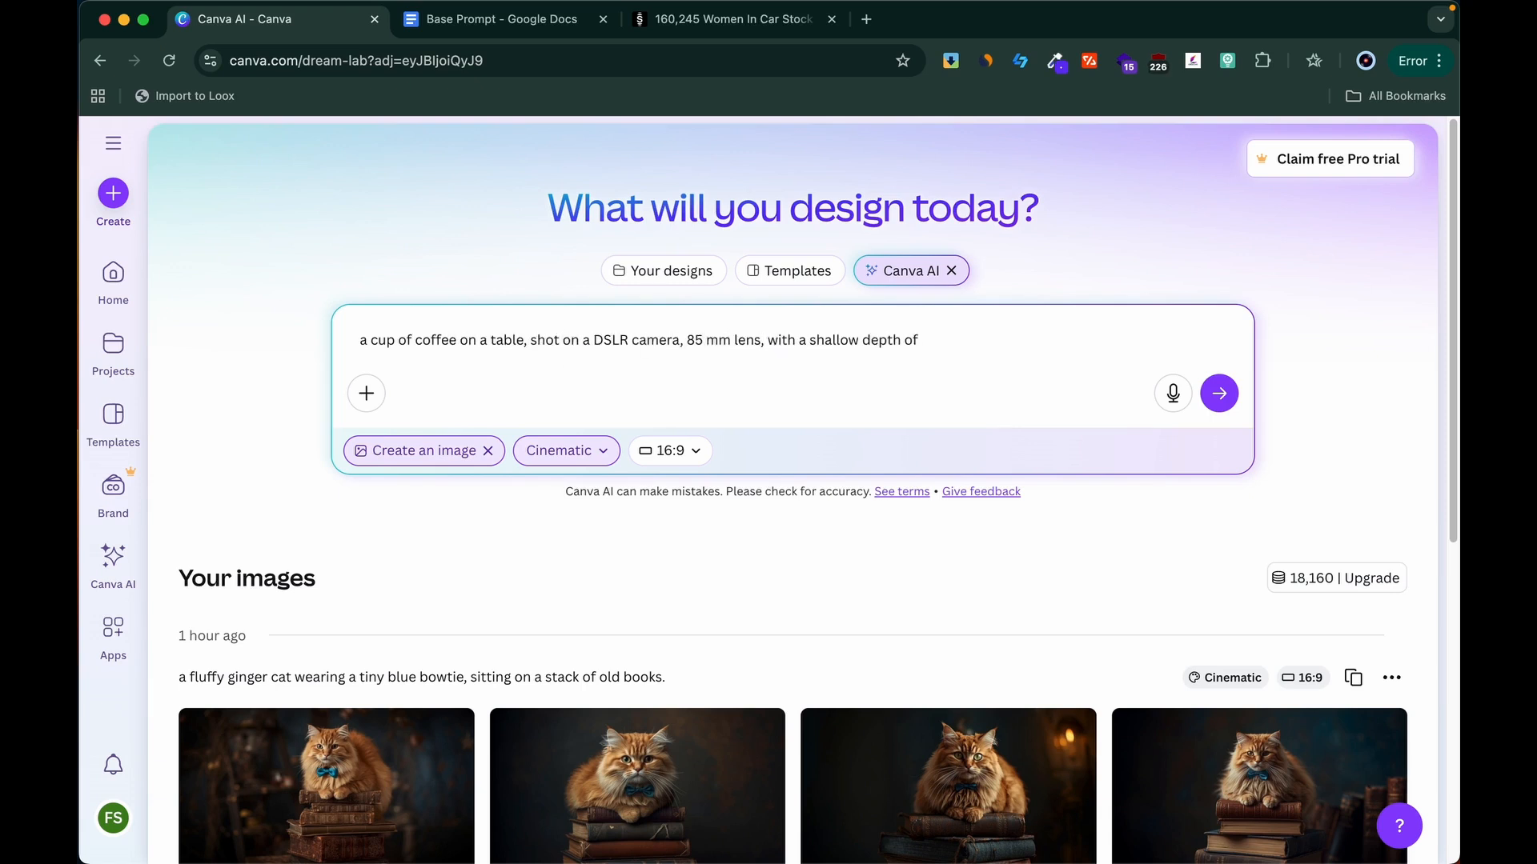
{"action": "type", "text": " field."}
{"action": "left_click", "coordinate": [1219, 400]}
{"action": "scroll", "coordinate": [1310, 425], "scroll_direction": "down", "scroll_amount": 1}
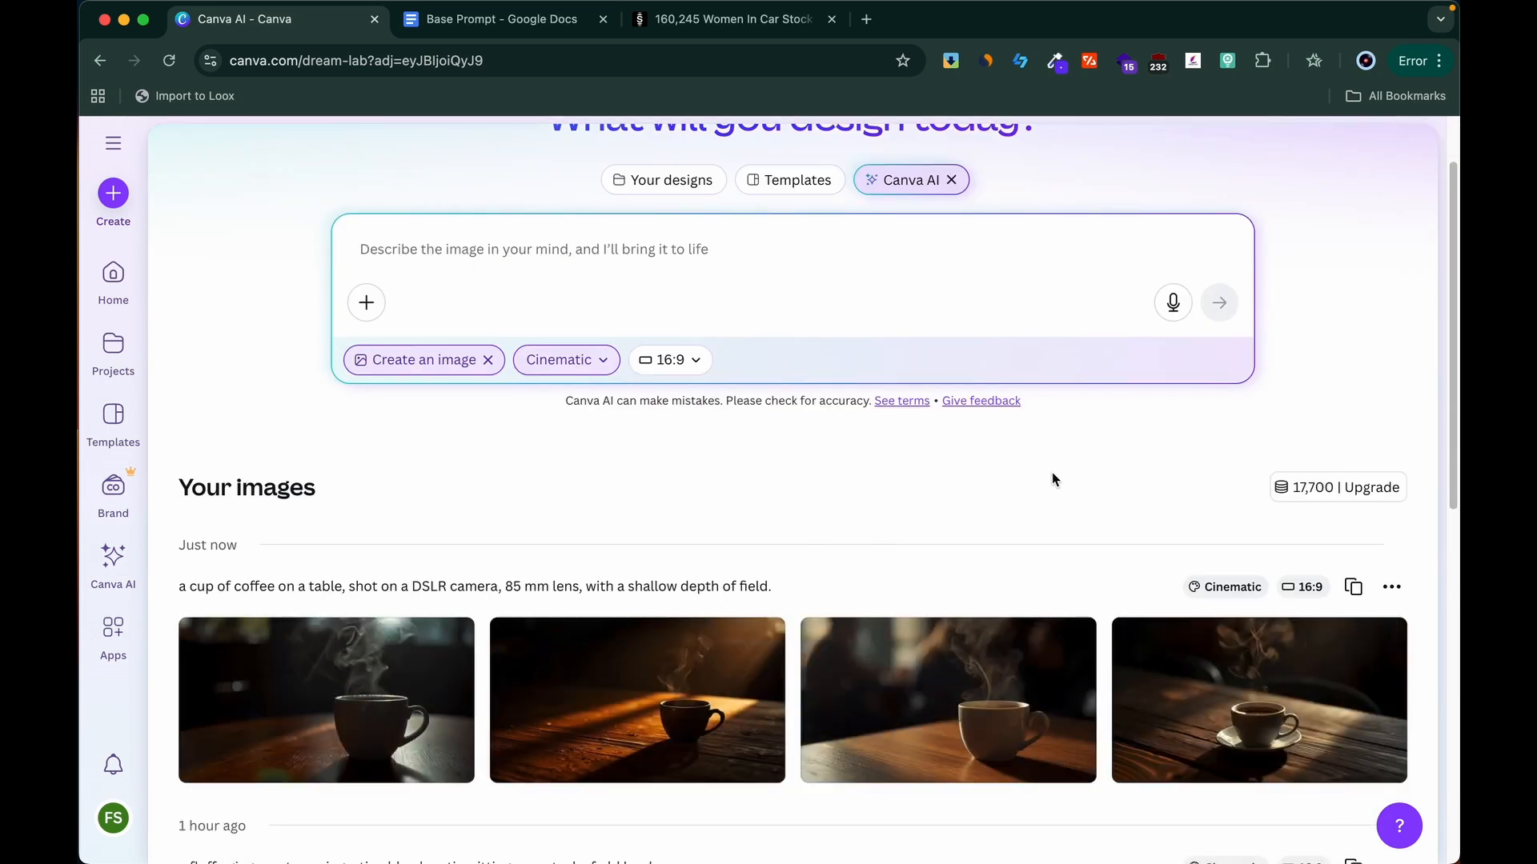
Step: Examine the generated coffee images, preview the second one enlarged, and return to the image generator
{"action": "scroll", "coordinate": [1045, 473], "scroll_direction": "down", "scroll_amount": 1}
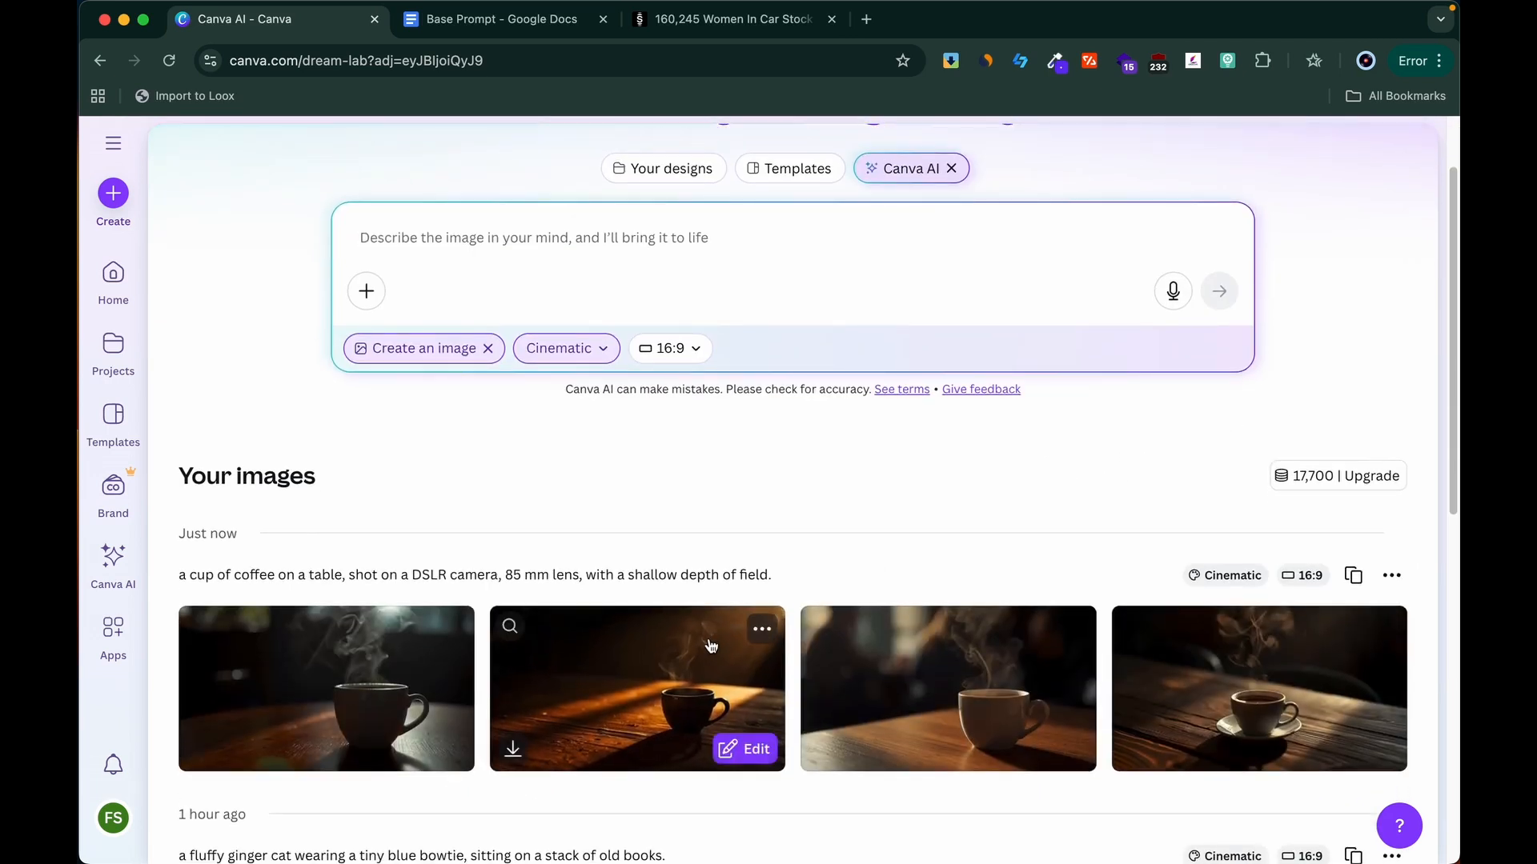
{"action": "left_click", "coordinate": [697, 664]}
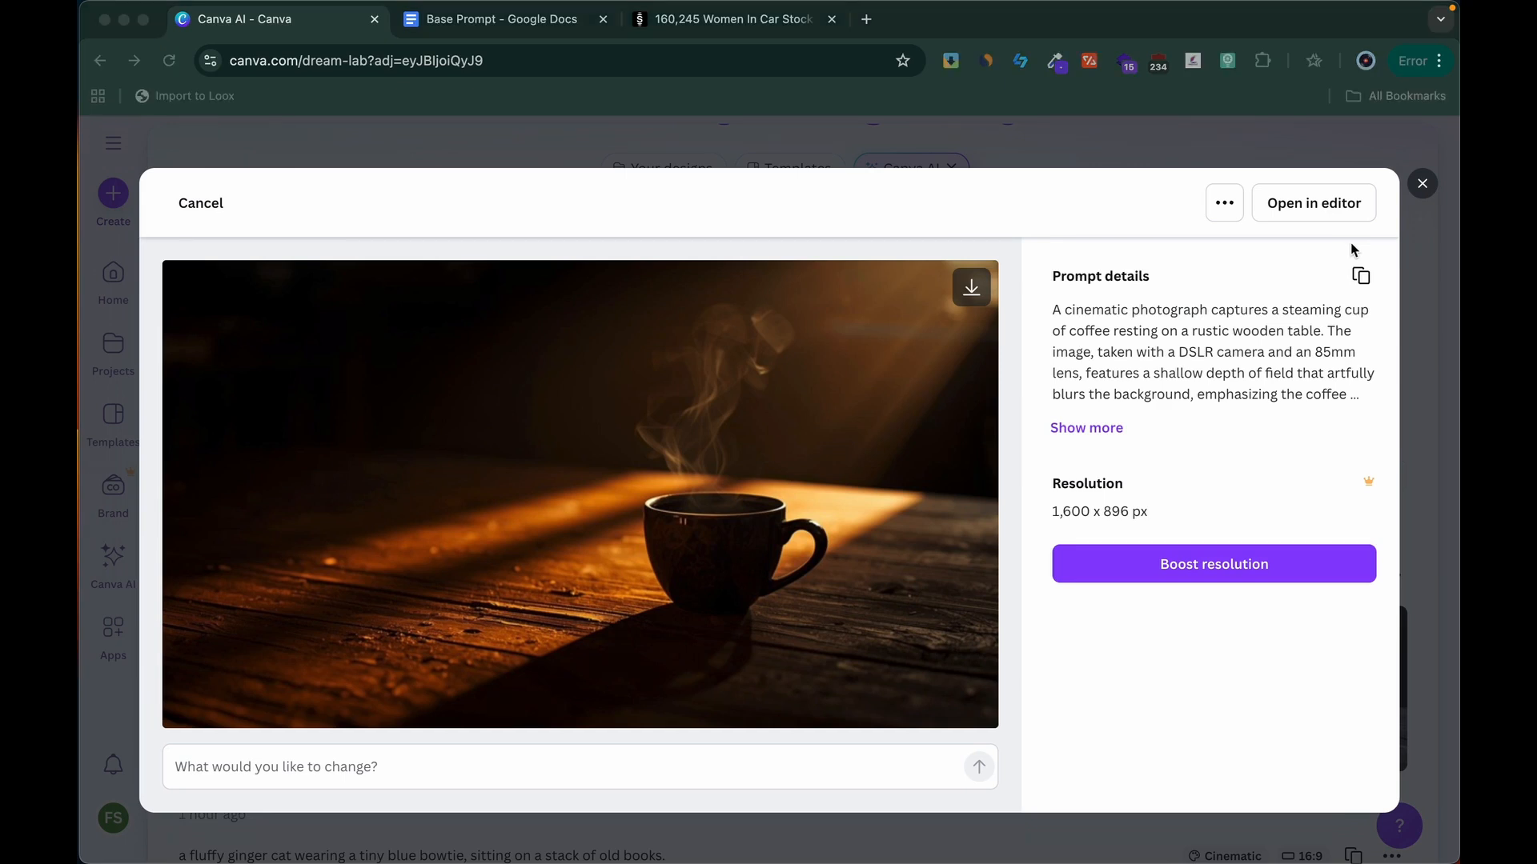
{"action": "left_click", "coordinate": [1423, 186]}
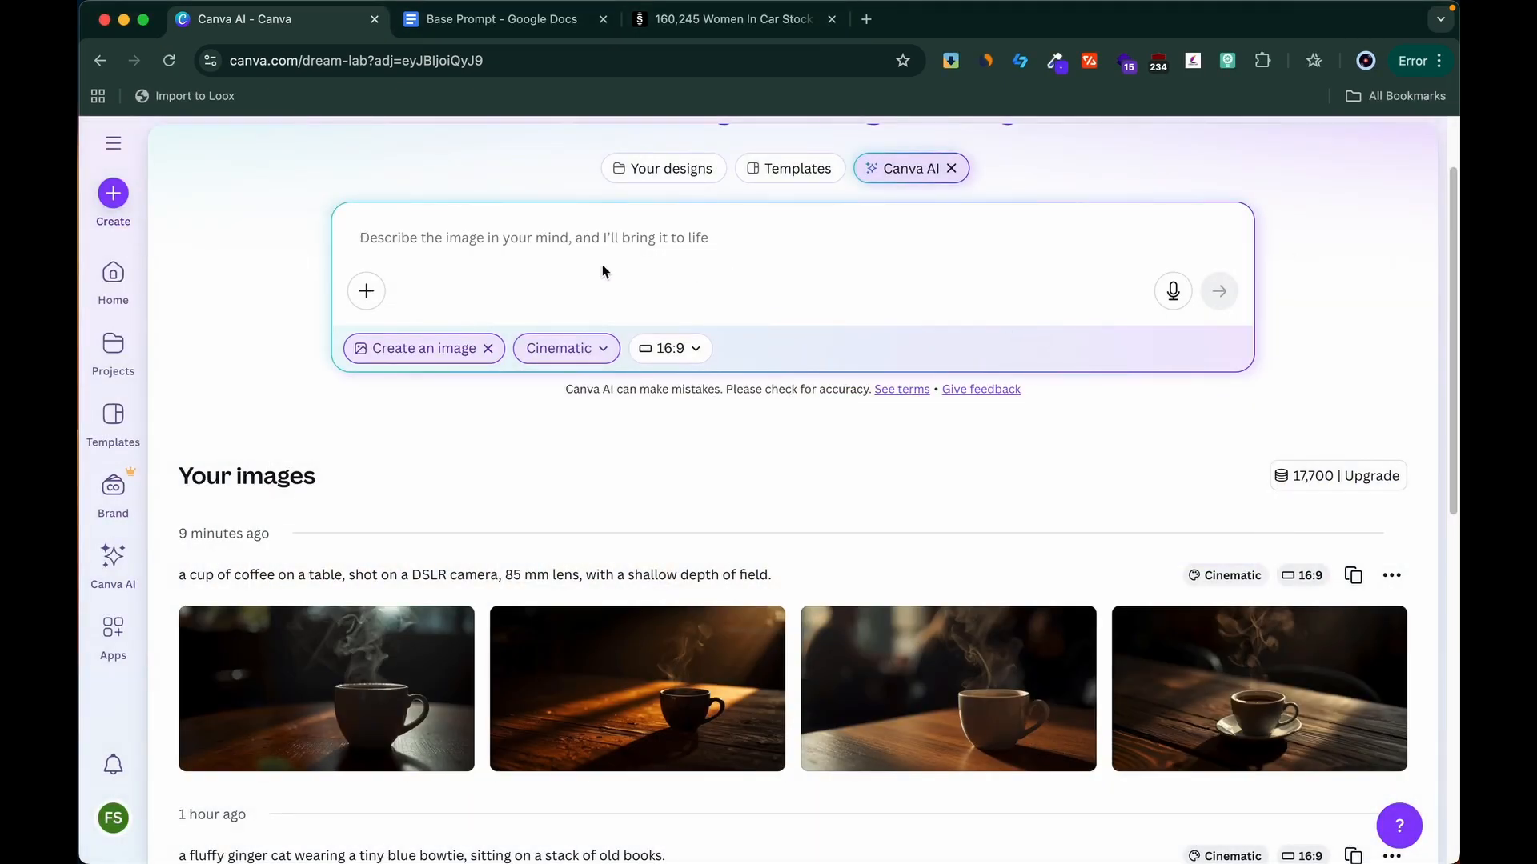
{"action": "scroll", "coordinate": [597, 463], "scroll_direction": "down", "scroll_amount": 1}
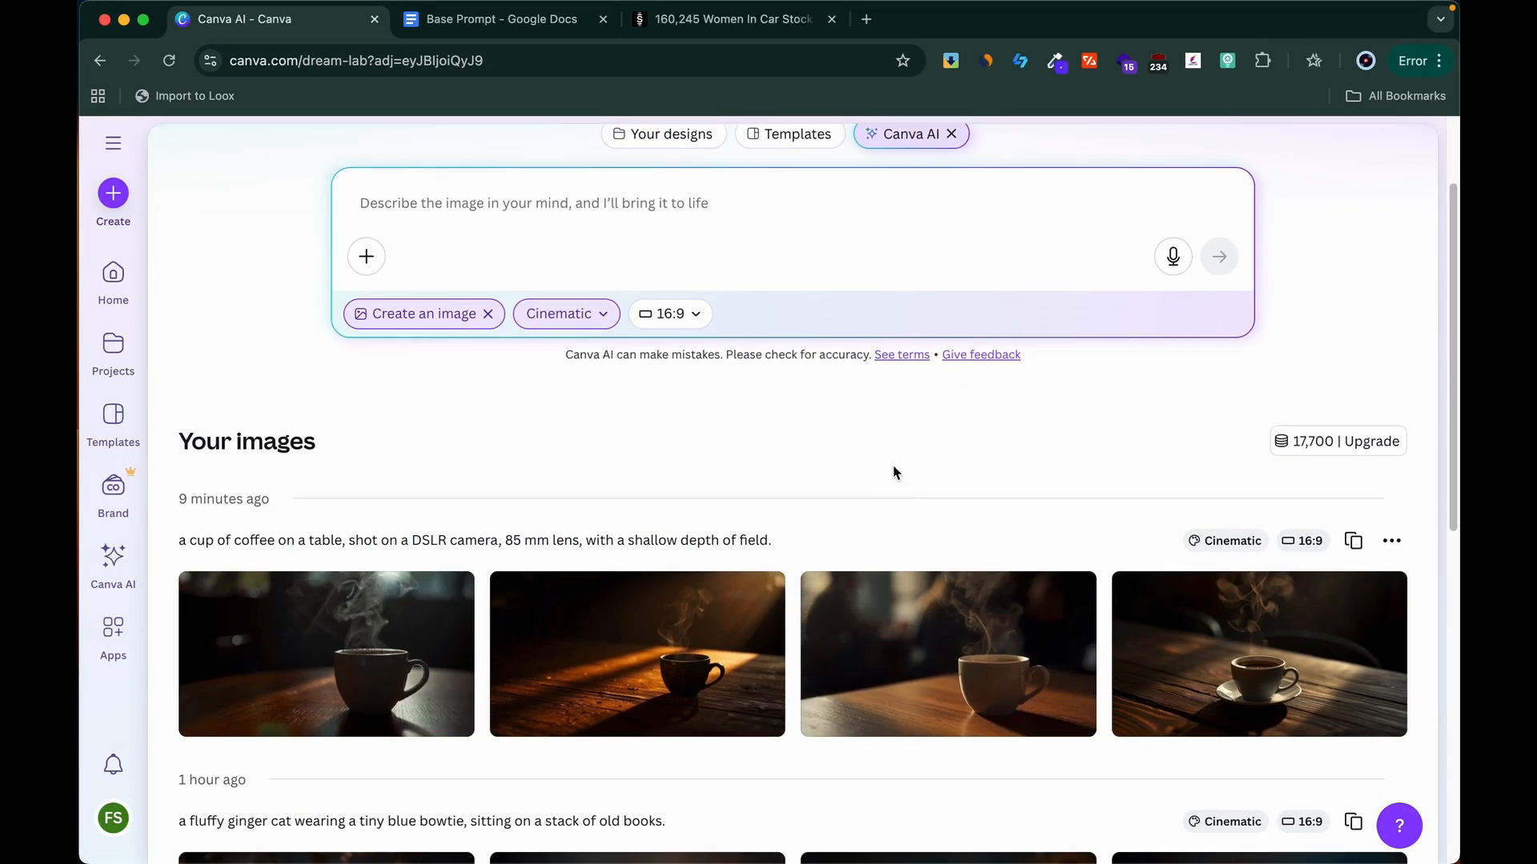
{"action": "scroll", "coordinate": [893, 472], "scroll_direction": "up", "scroll_amount": 4}
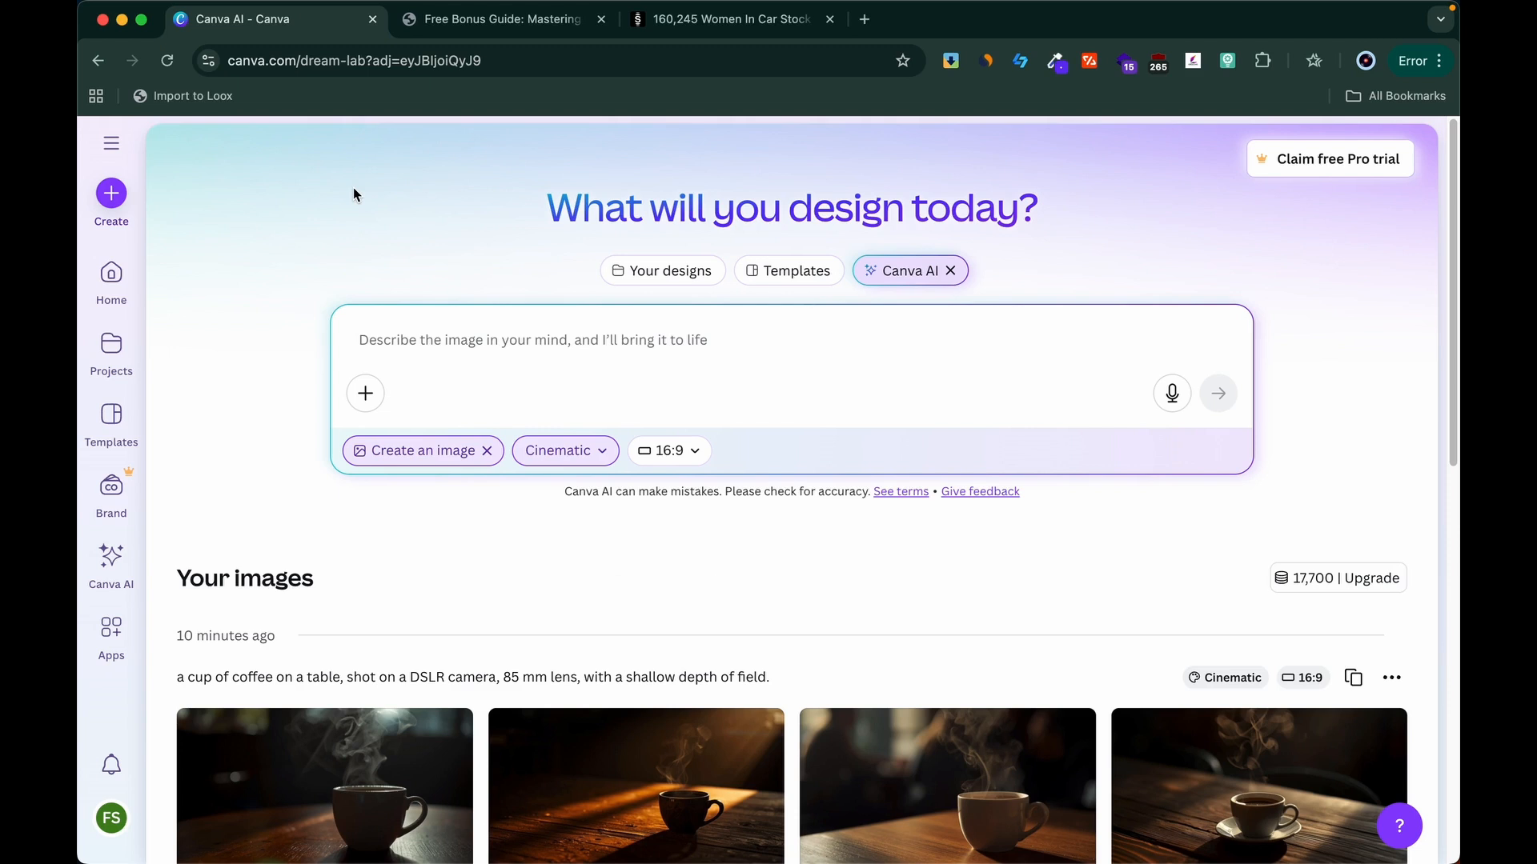
Step: Look through the "Mastering Canva's AI Styles & Aspect Ratios" bonus guide PDF, covering its artistic styles and aspect ratios, and return to Canva AI
{"action": "left_click", "coordinate": [478, 24]}
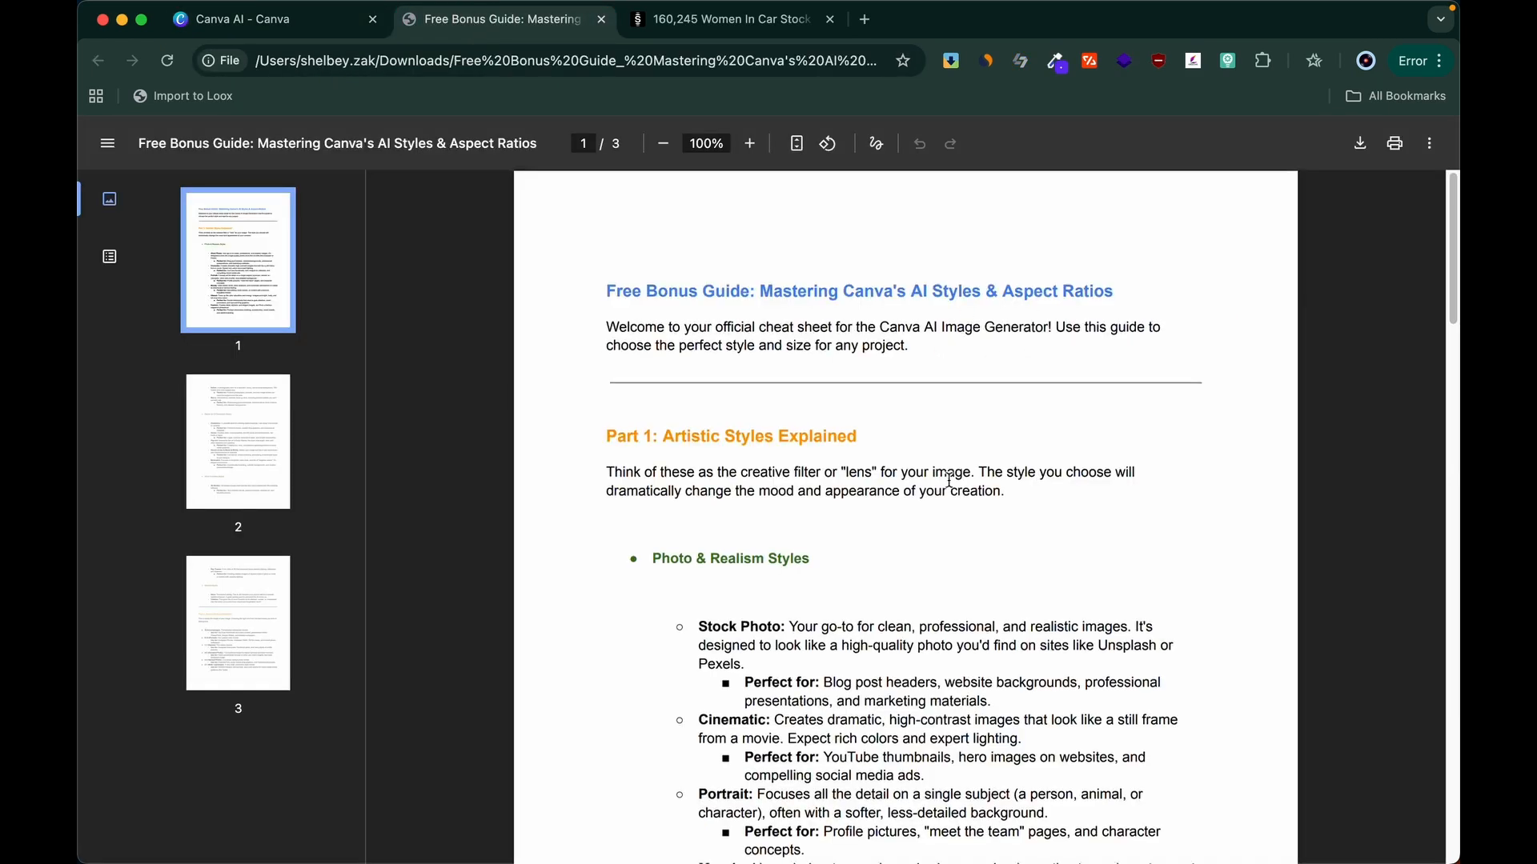
{"action": "scroll", "coordinate": [948, 480], "scroll_direction": "down", "scroll_amount": 3}
{"action": "scroll", "coordinate": [948, 480], "scroll_direction": "down", "scroll_amount": 10}
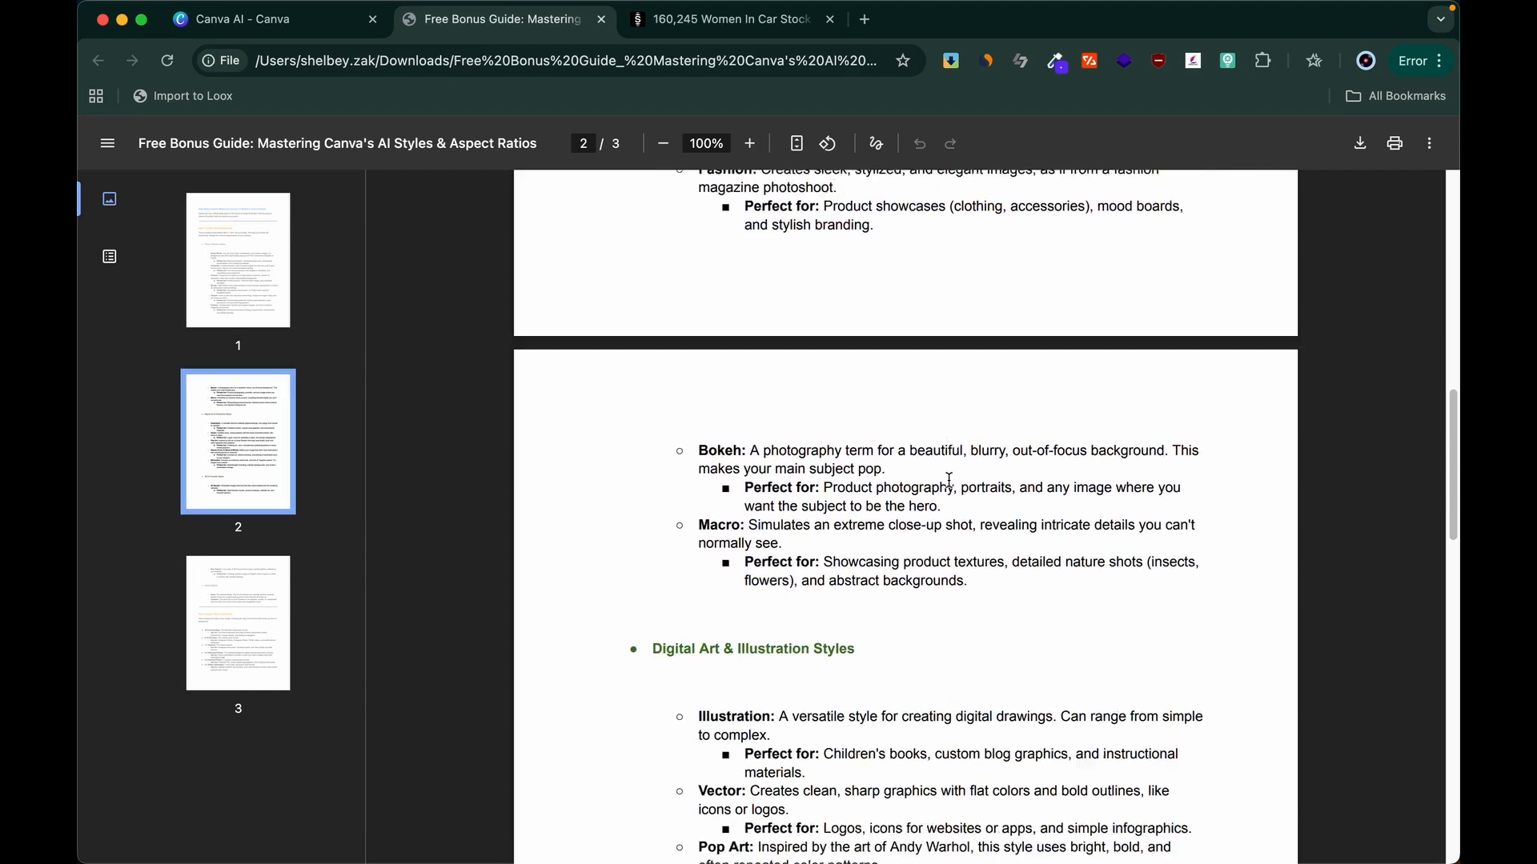
{"action": "scroll", "coordinate": [948, 481], "scroll_direction": "down", "scroll_amount": 12}
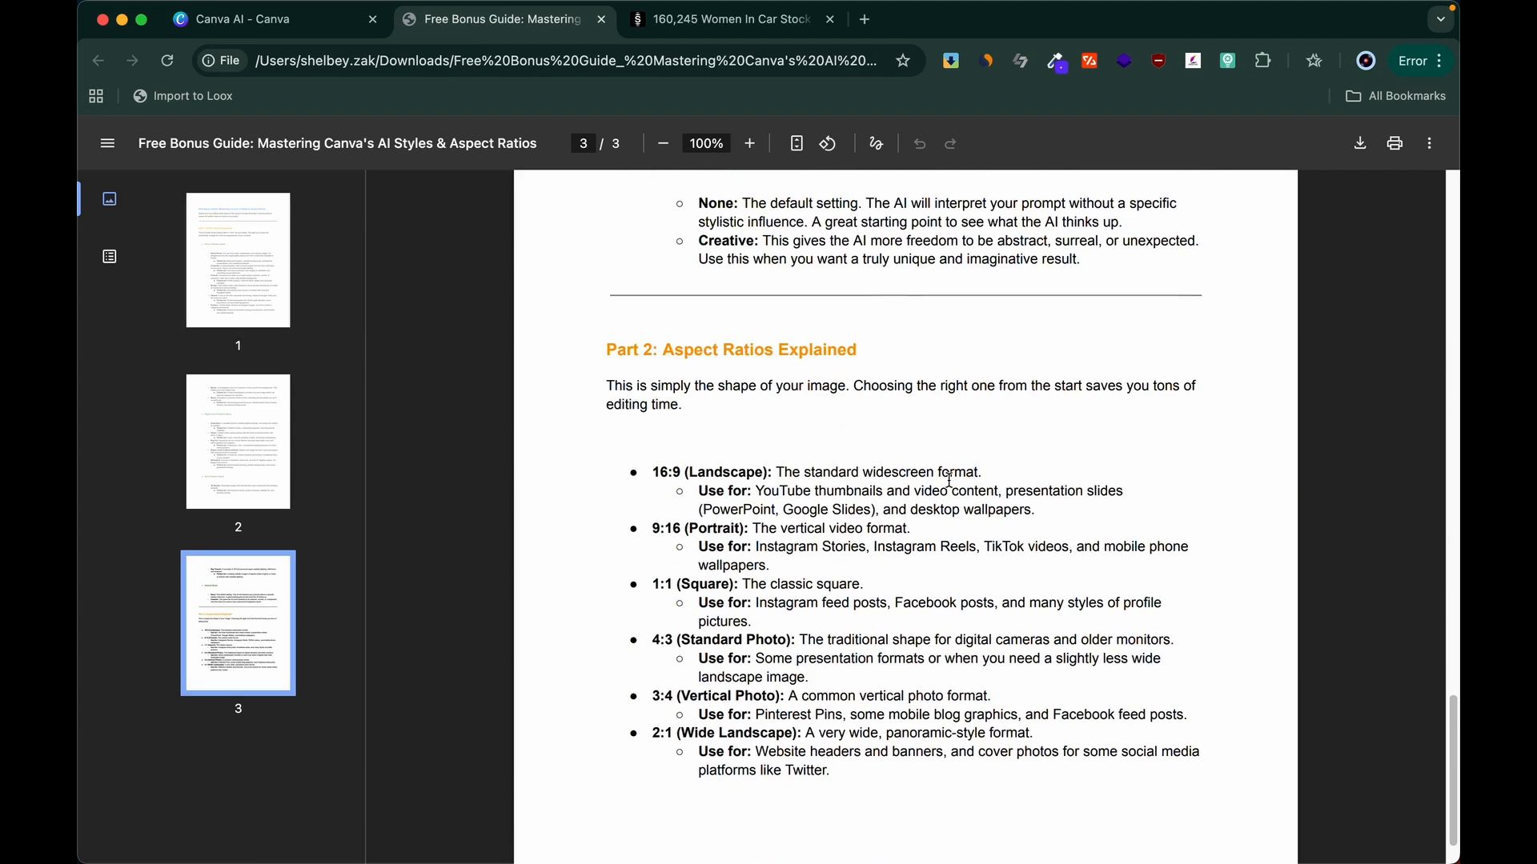
{"action": "scroll", "coordinate": [949, 480], "scroll_direction": "up", "scroll_amount": 12}
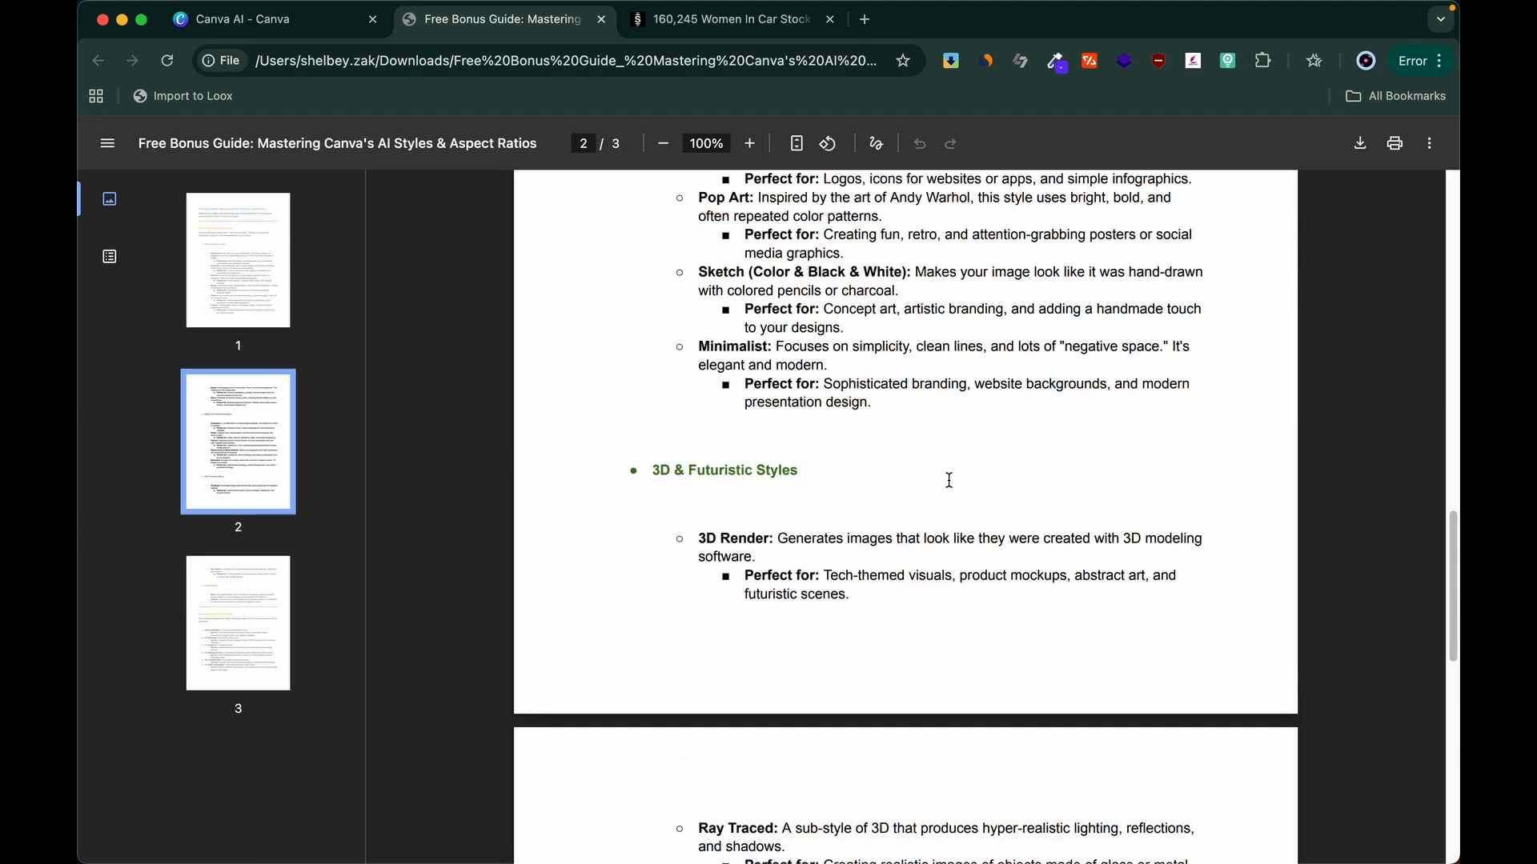
{"action": "scroll", "coordinate": [948, 481], "scroll_direction": "up", "scroll_amount": 12}
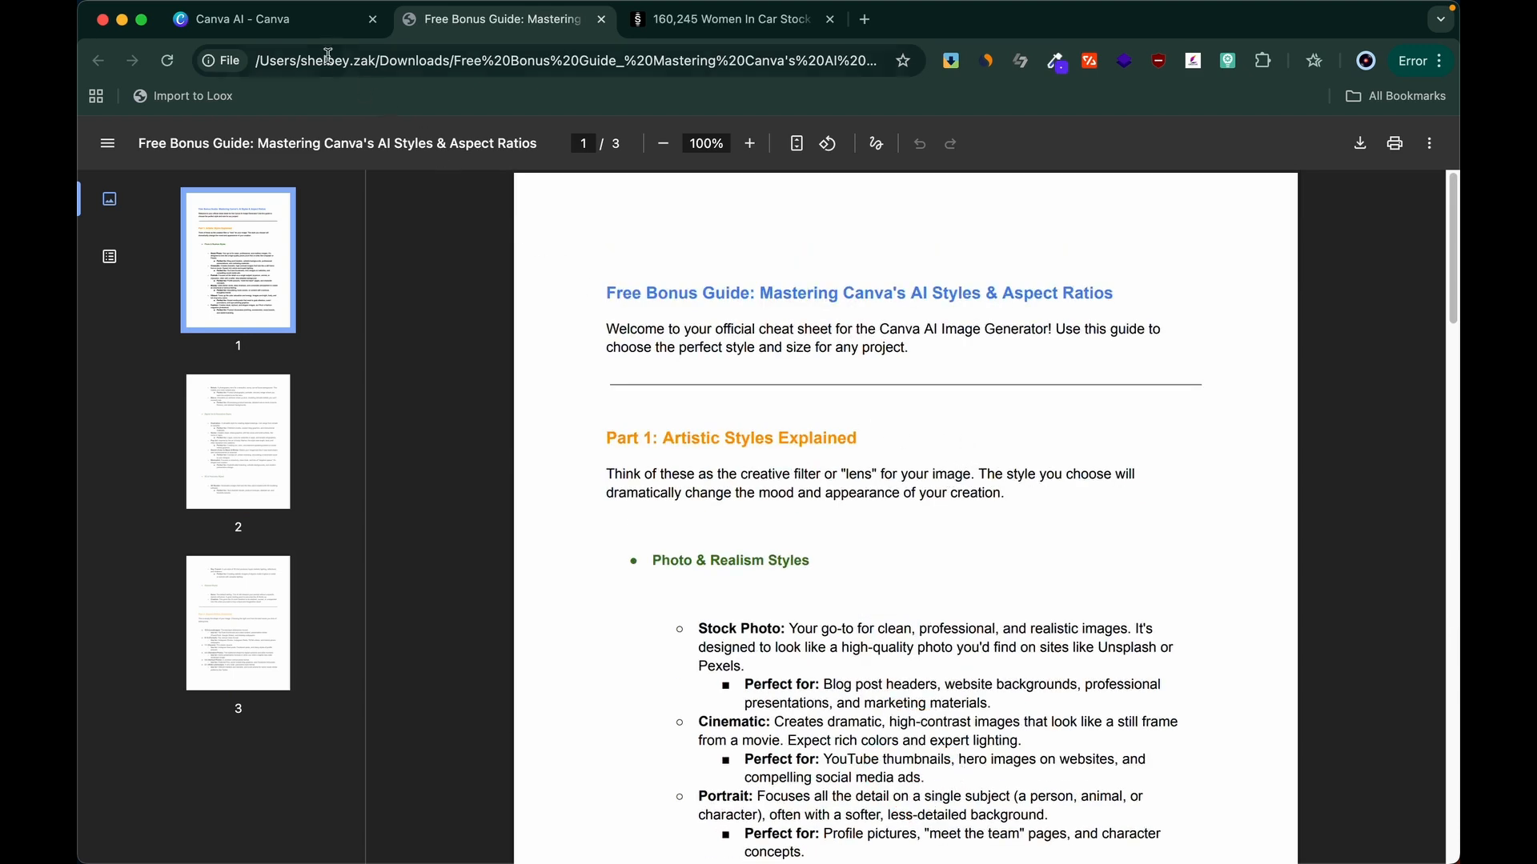
{"action": "left_click", "coordinate": [302, 25]}
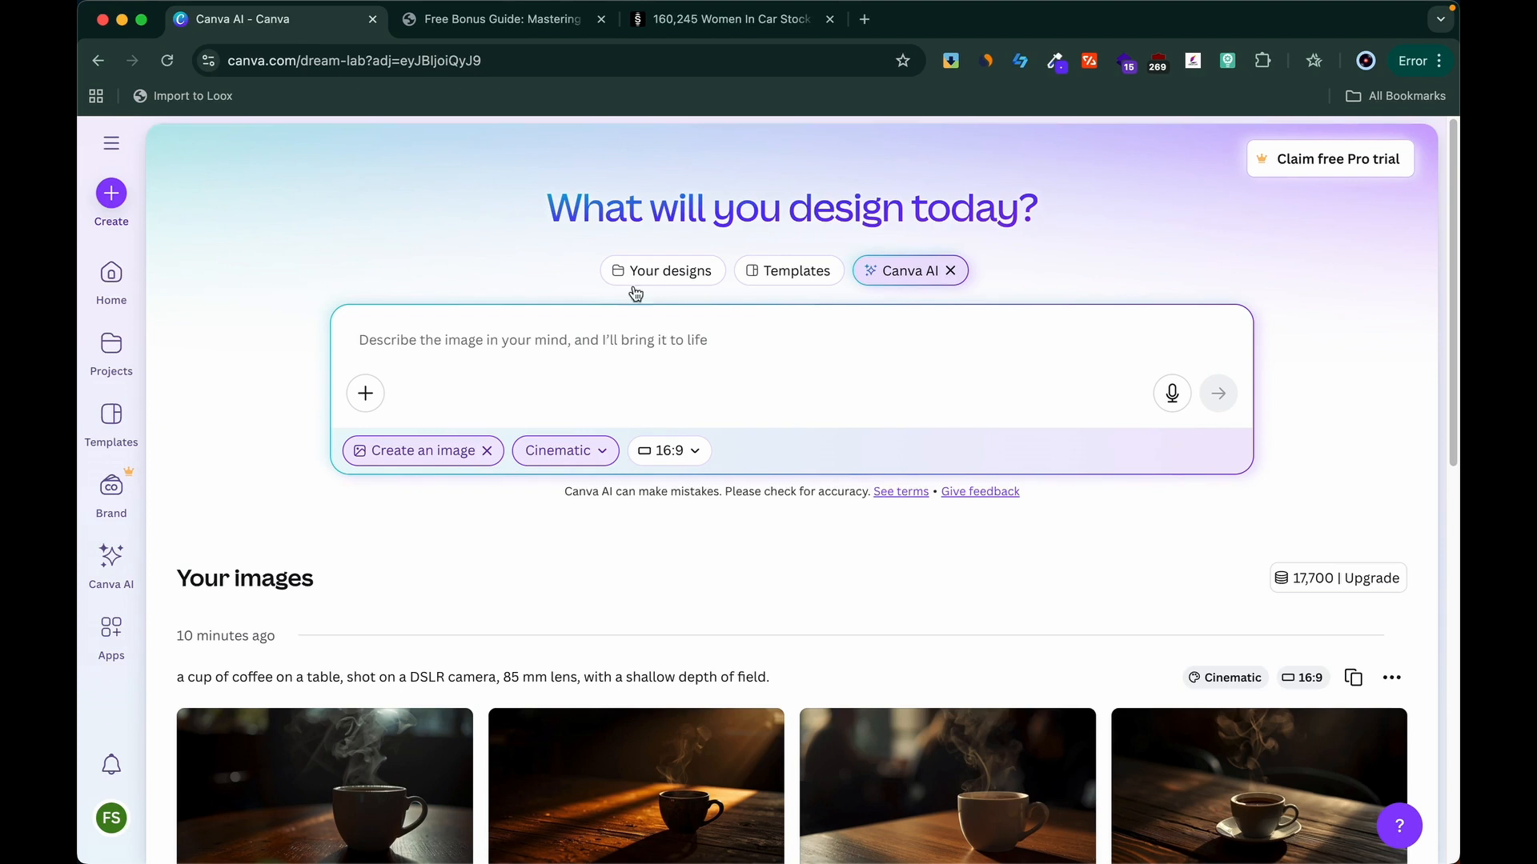